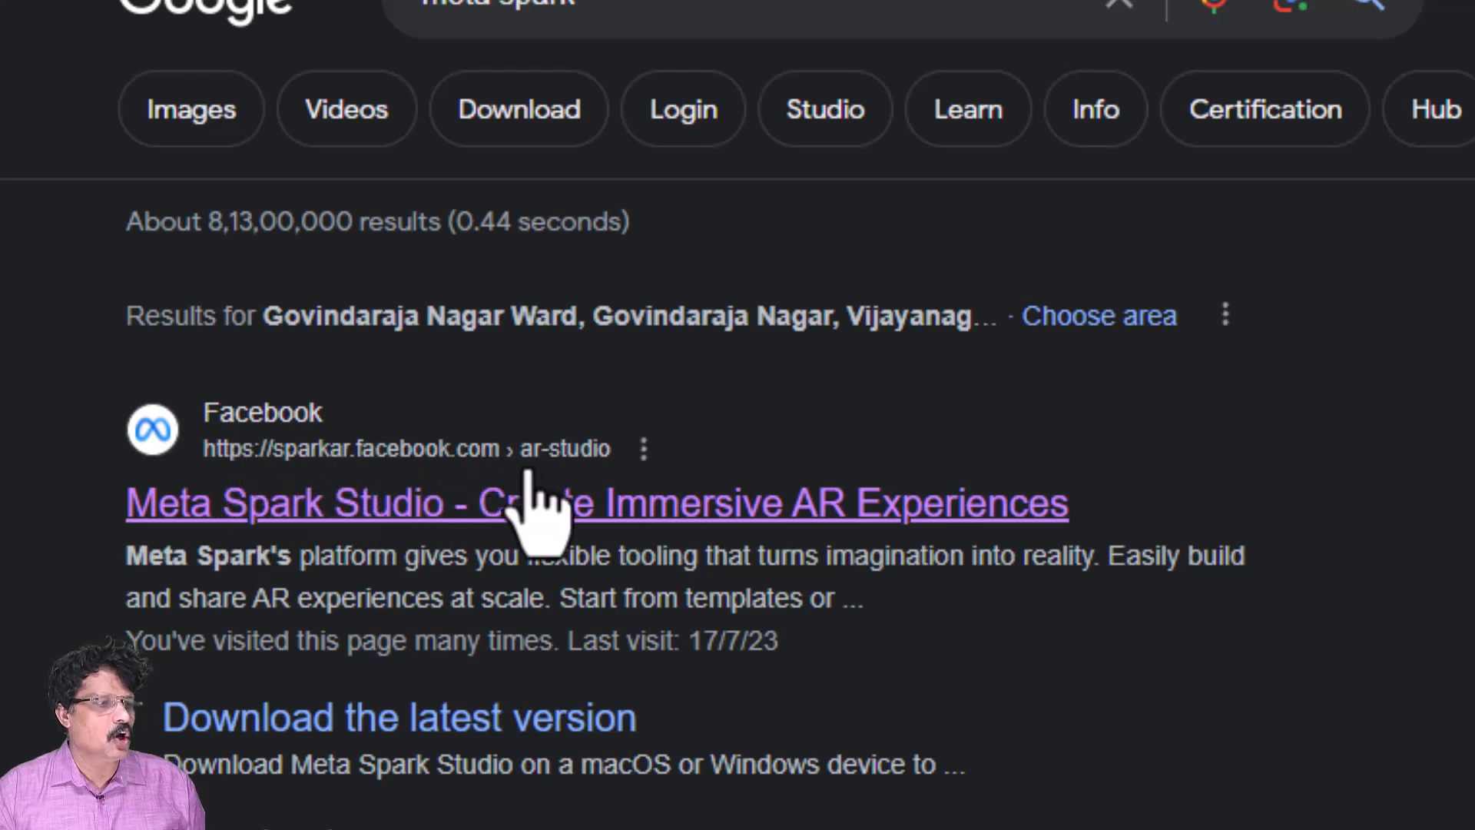
# - Open the Meta Spark Studio website from the search results and go to its Studio download page
pyautogui.click(638, 511)
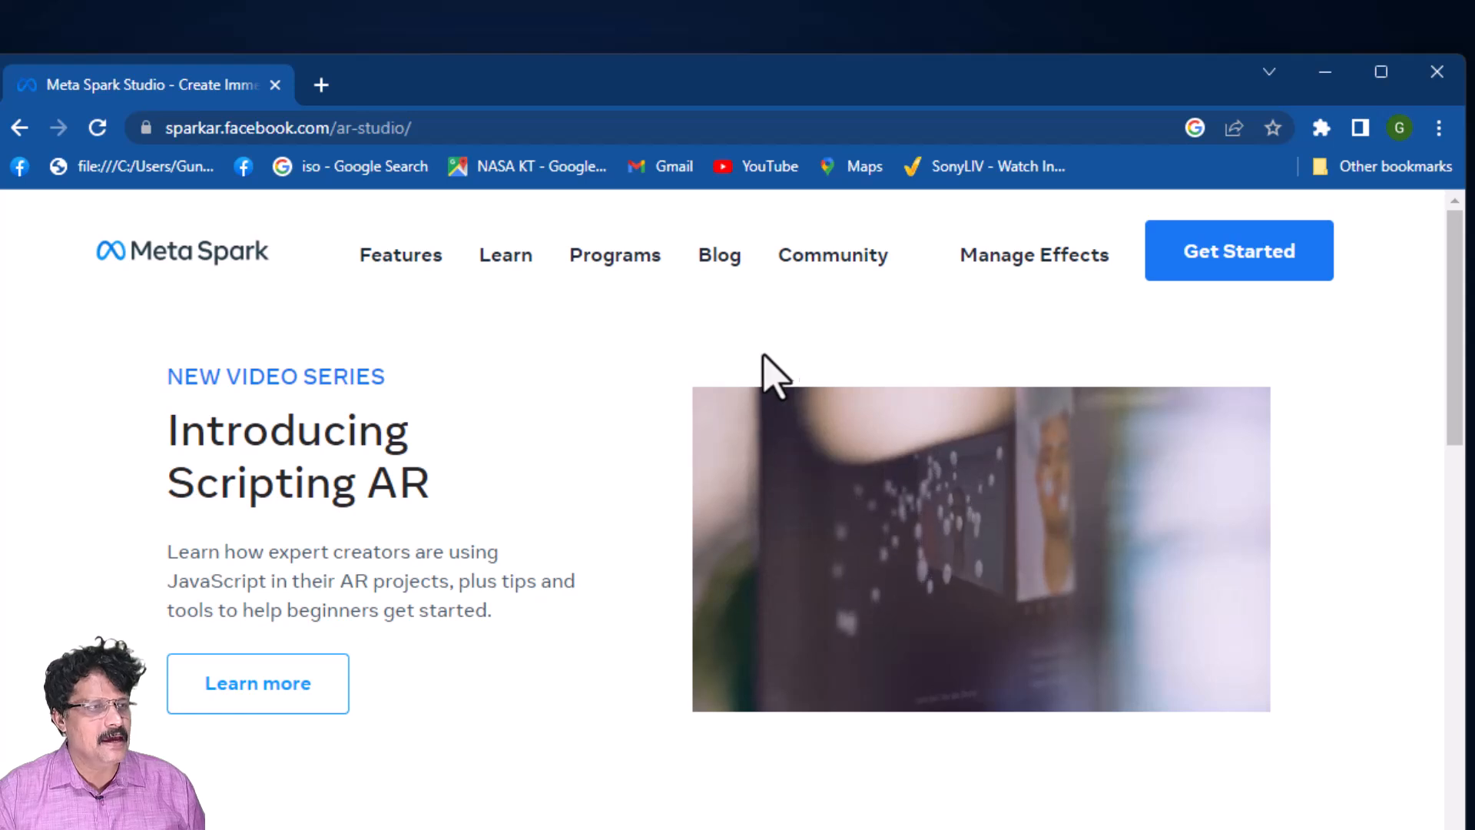
pyautogui.scroll(-8, 737, 472)
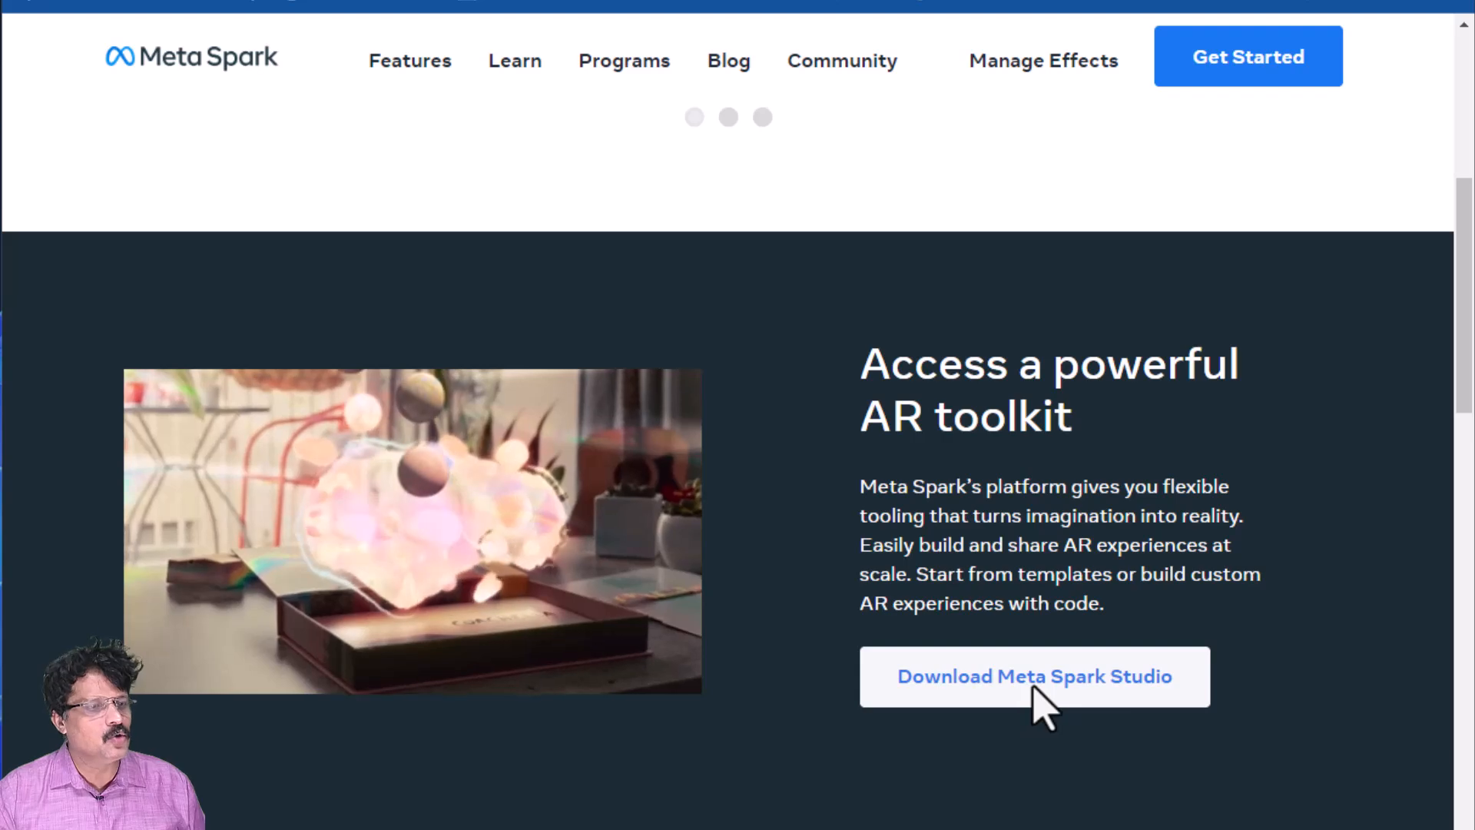
pyautogui.click(1034, 688)
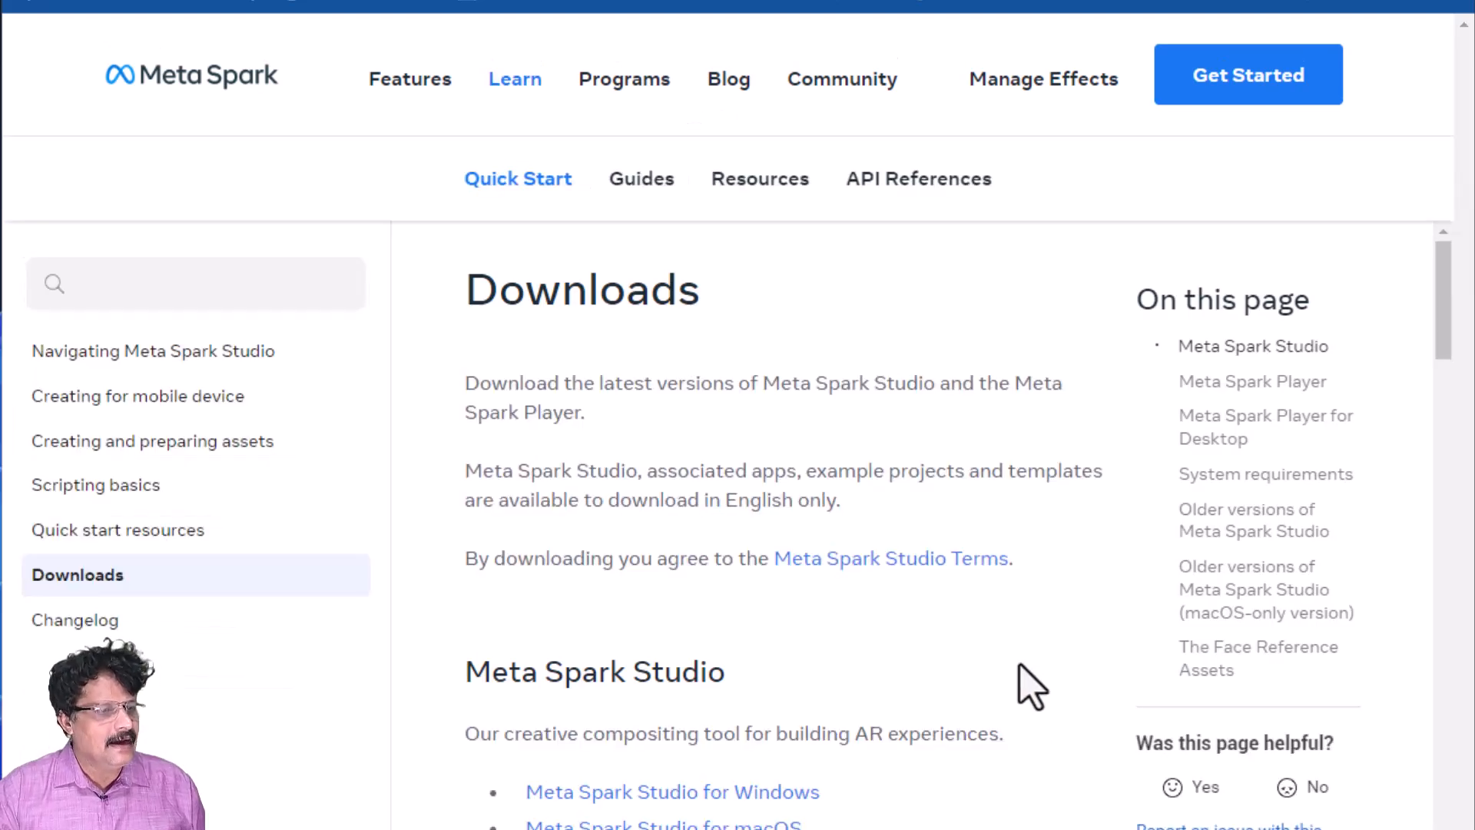
# - Review the Studio and Player download options and download Meta Spark Studio for Windows
pyautogui.scroll(-5, 1033, 687)
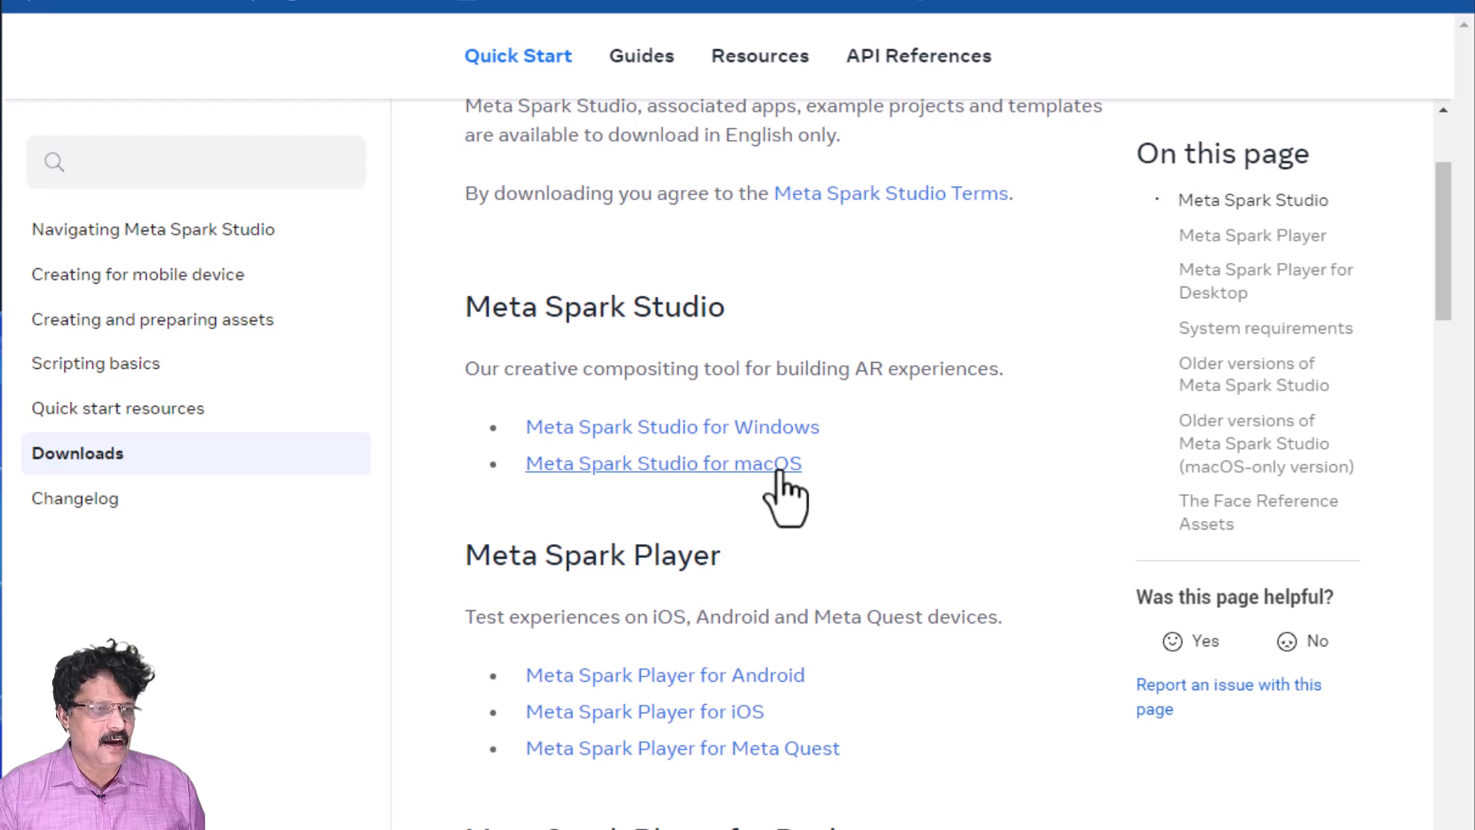
pyautogui.scroll(-2, 784, 498)
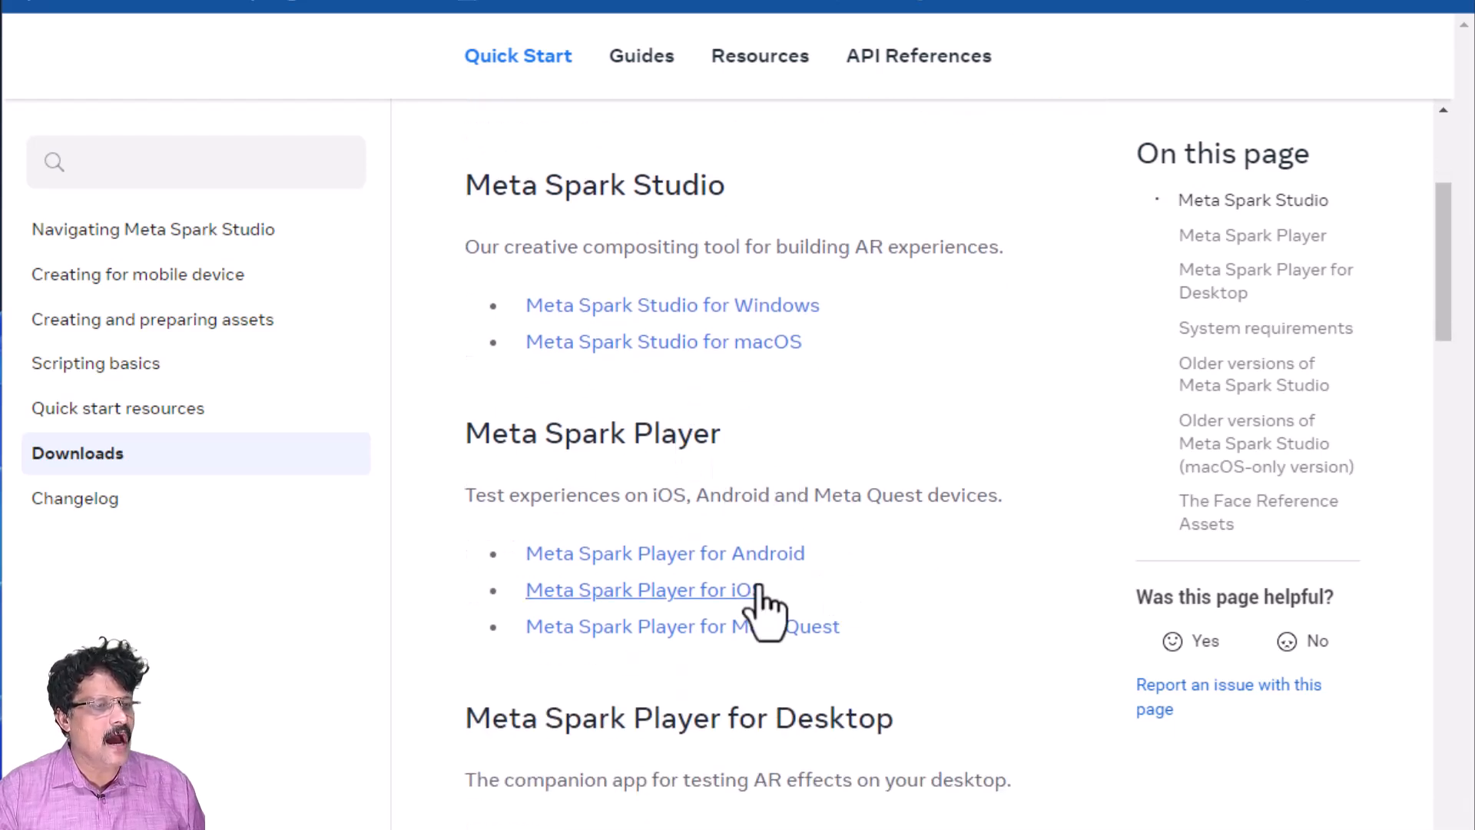
pyautogui.scroll(-2, 843, 624)
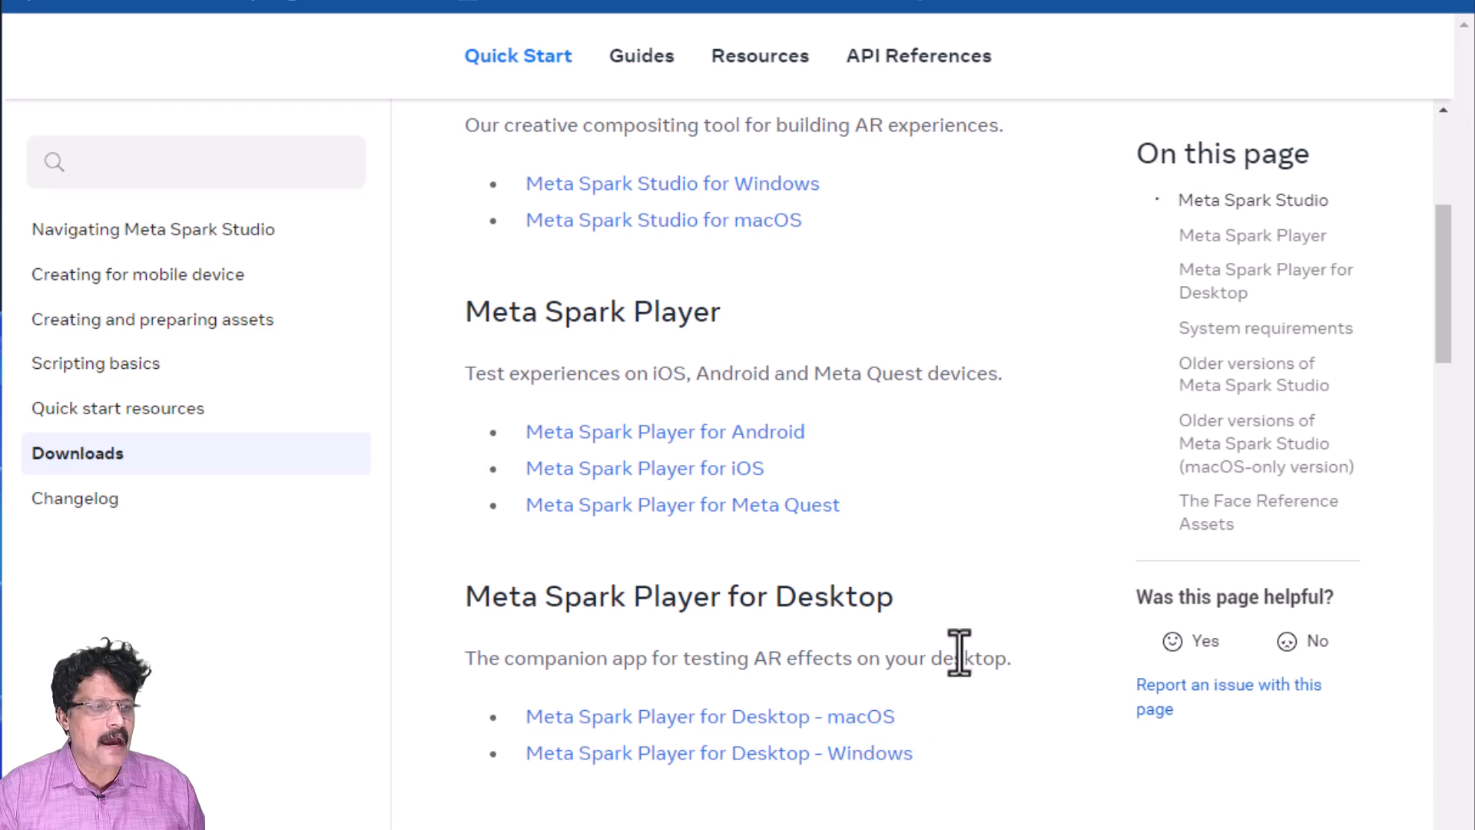
pyautogui.scroll(2, 970, 668)
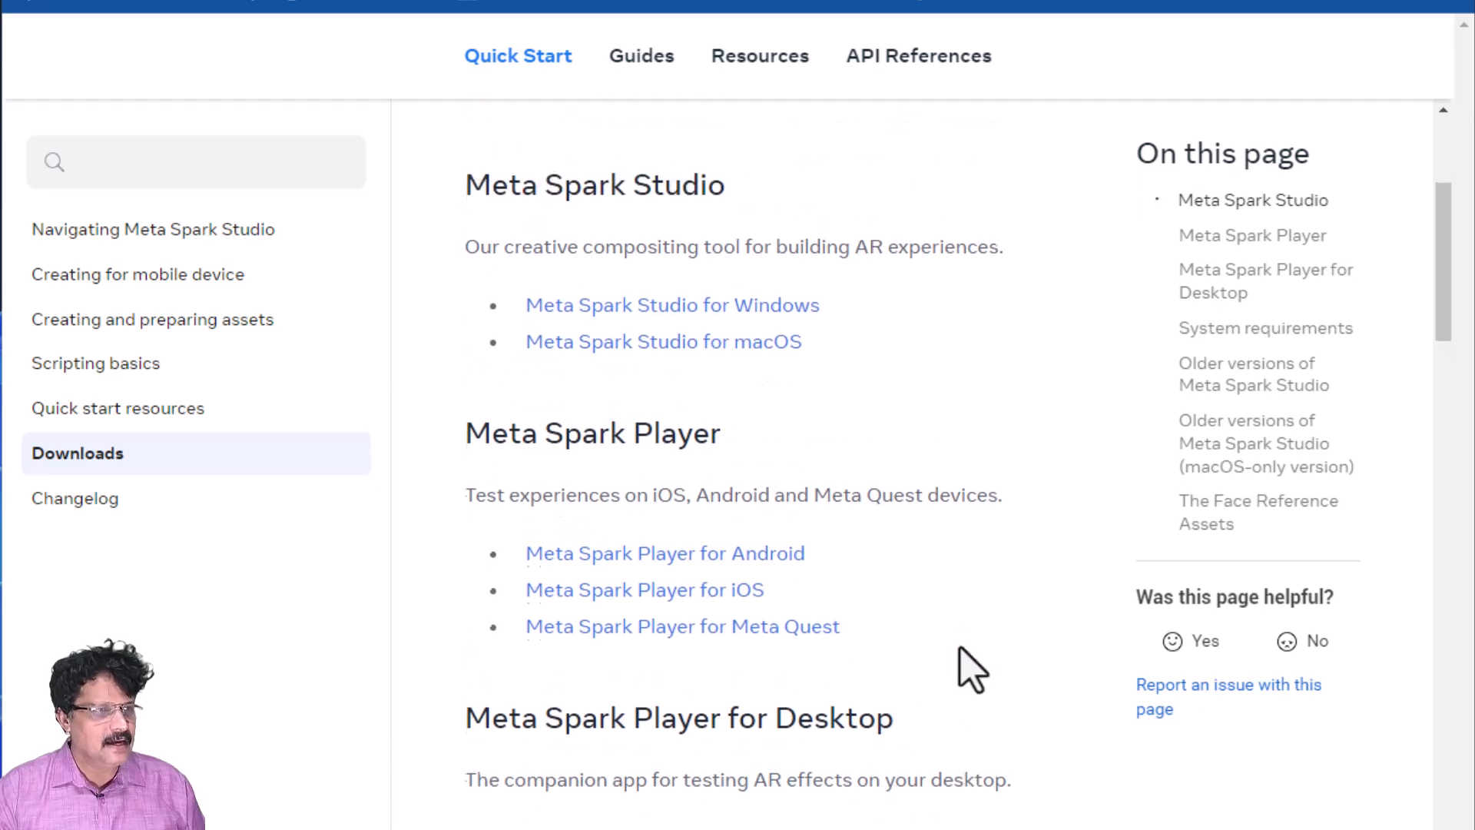
pyautogui.scroll(4, 970, 668)
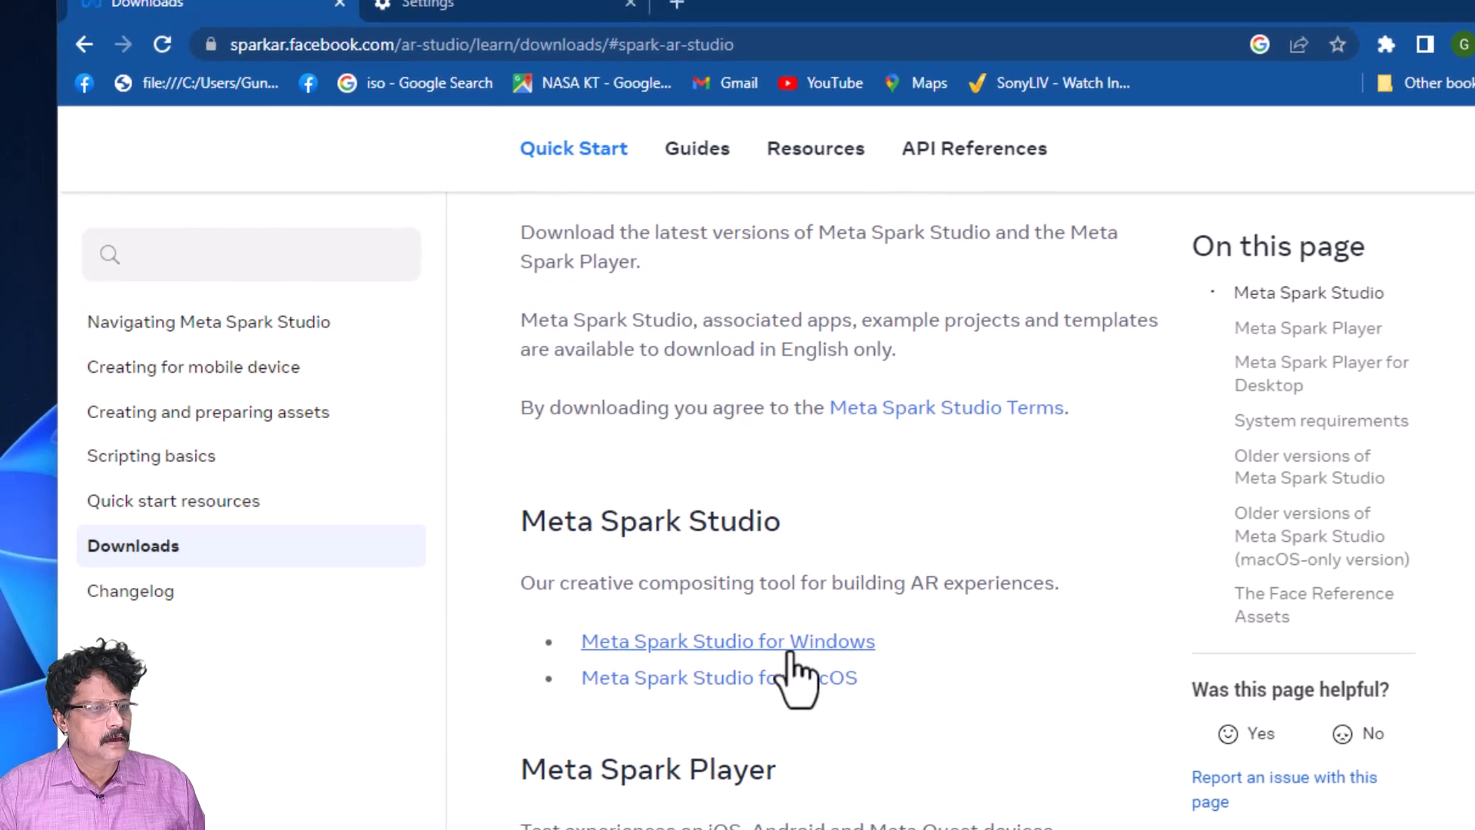
pyautogui.click(789, 649)
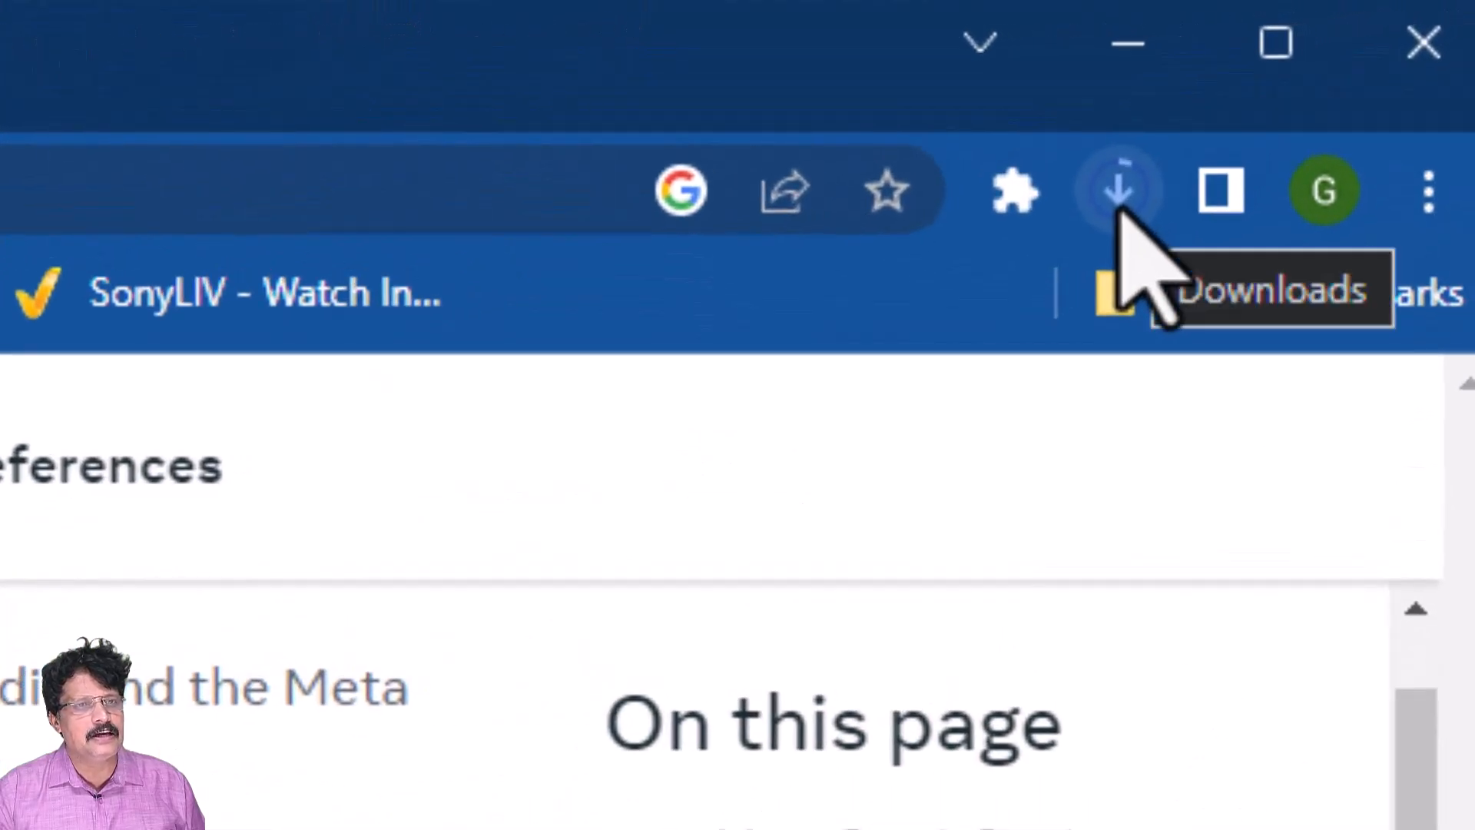
# - Show the downloaded installer in its folder and run SparkARStudio_v167.msi
pyautogui.click(1299, 93)
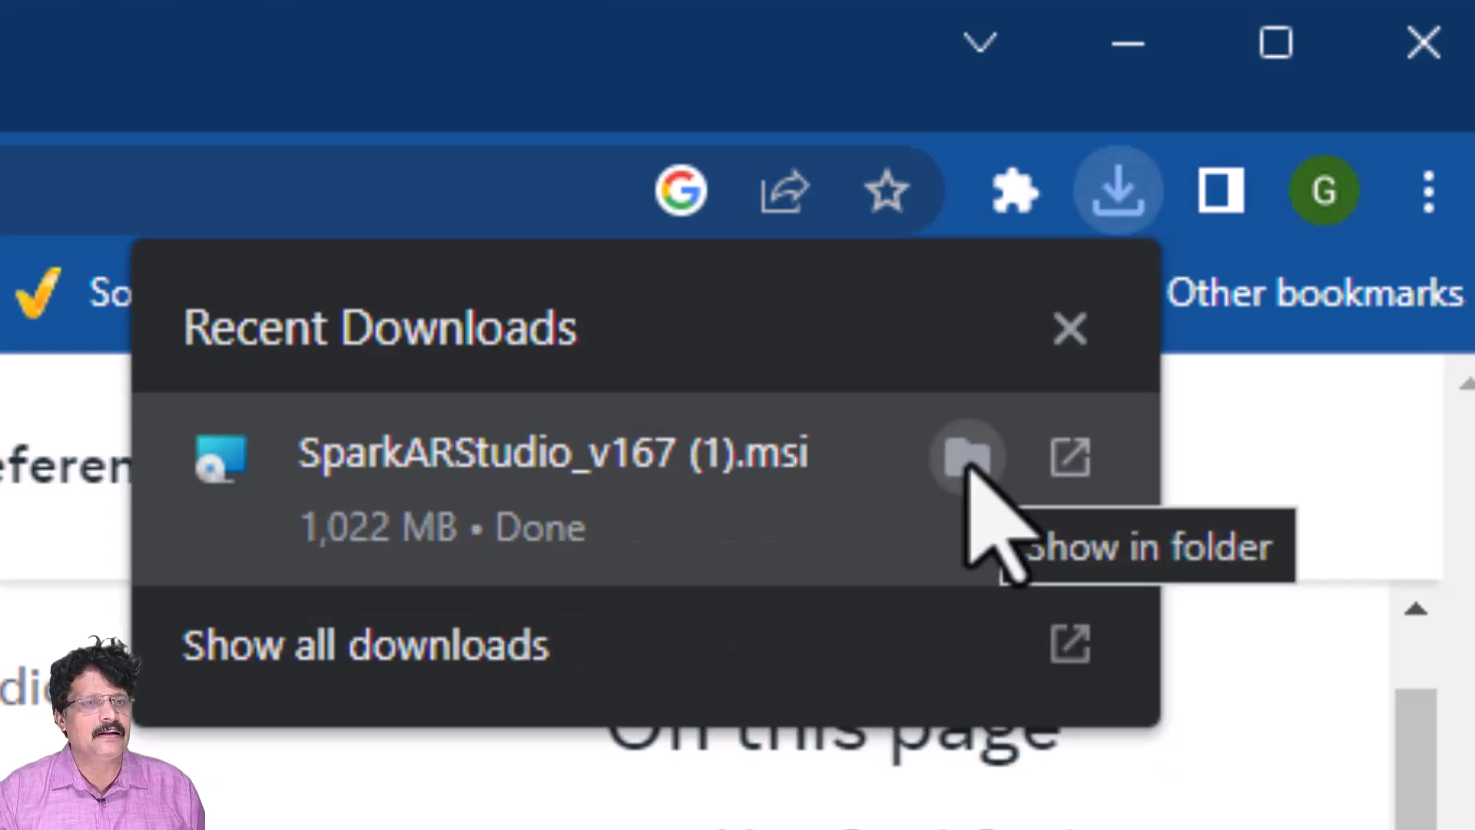
pyautogui.click(965, 465)
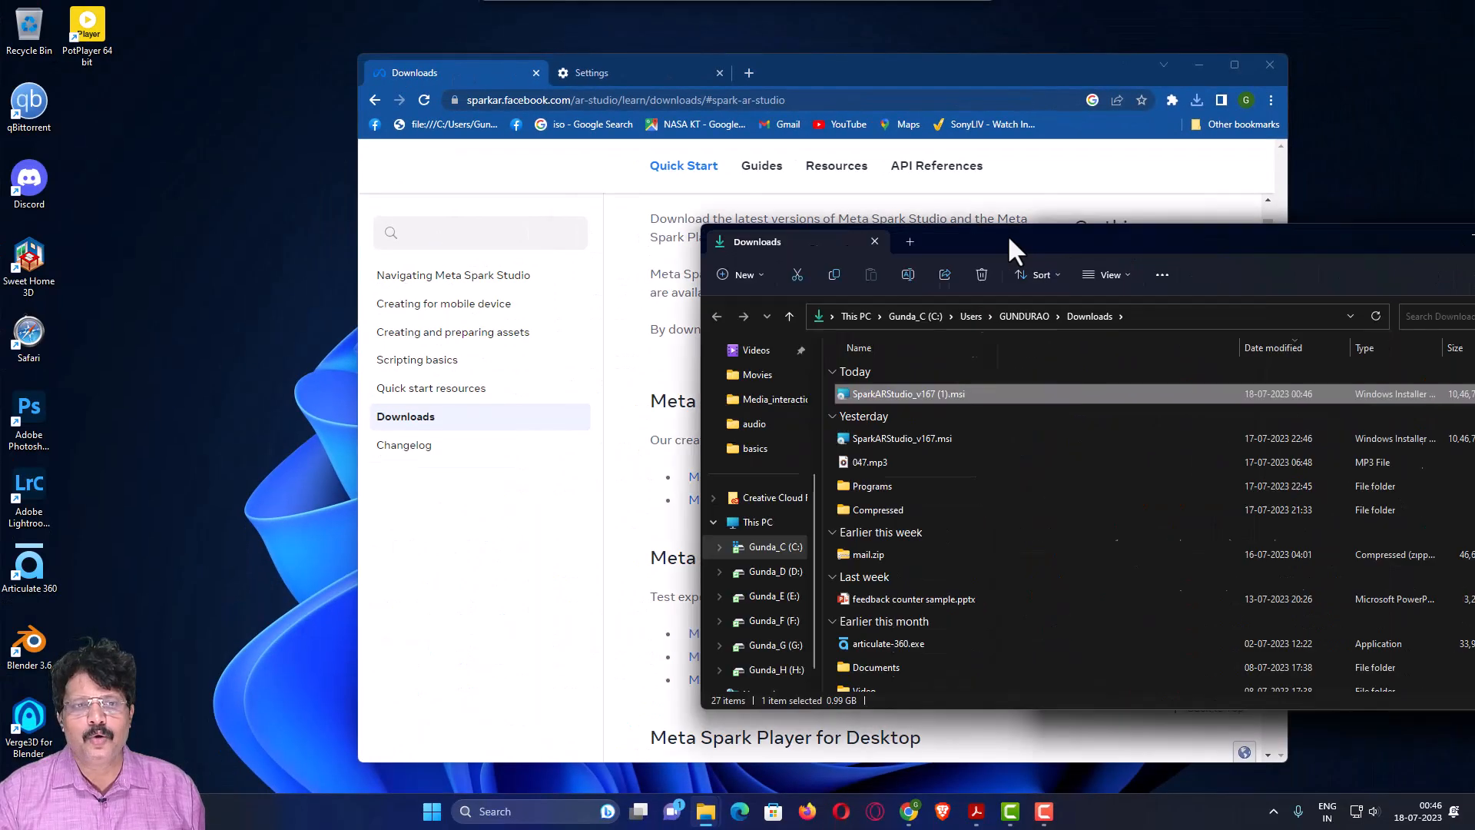
pyautogui.moveTo(1010, 246); pyautogui.dragTo(731, 177)
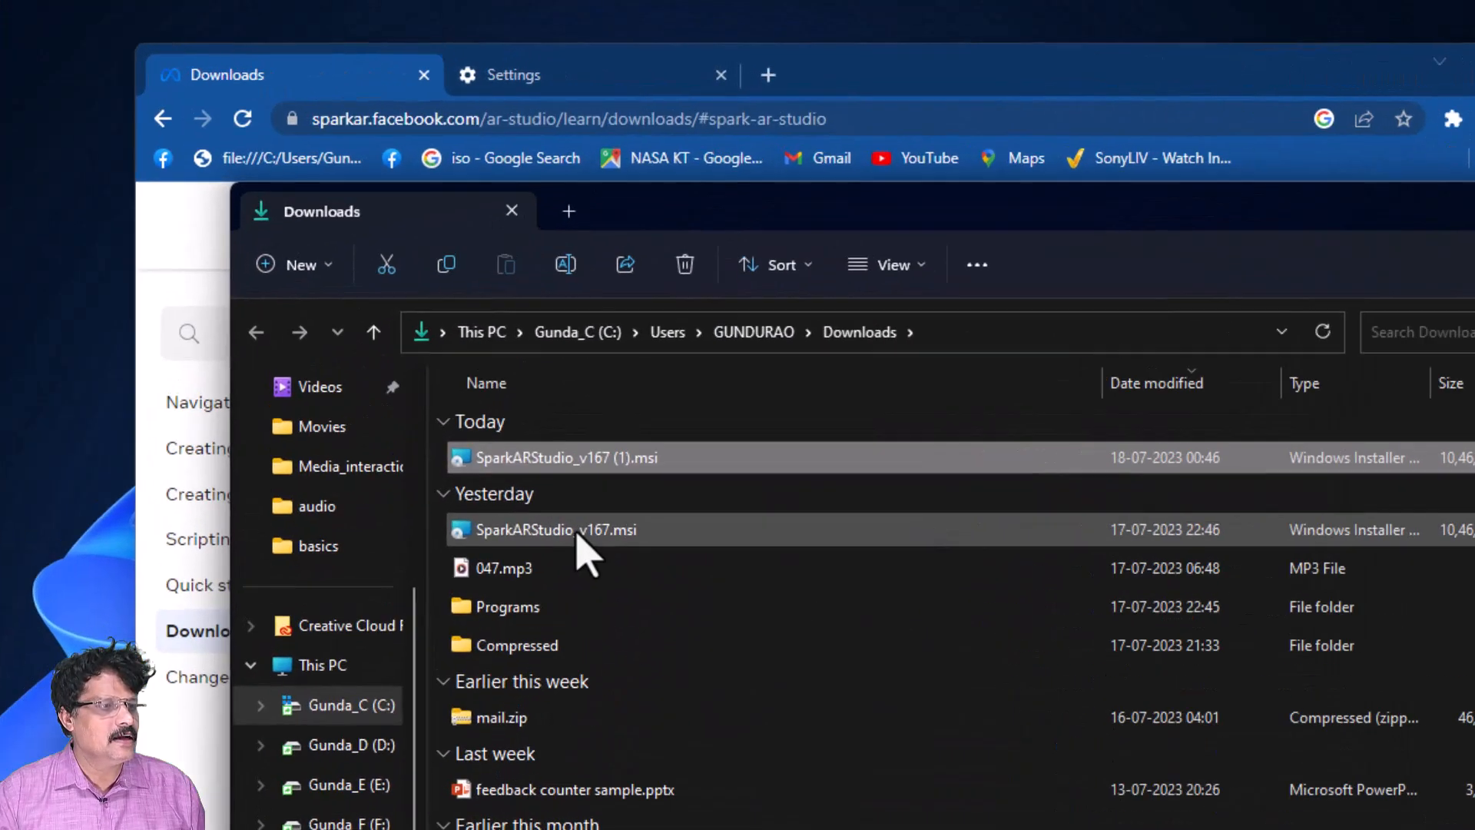
pyautogui.click(630, 354)
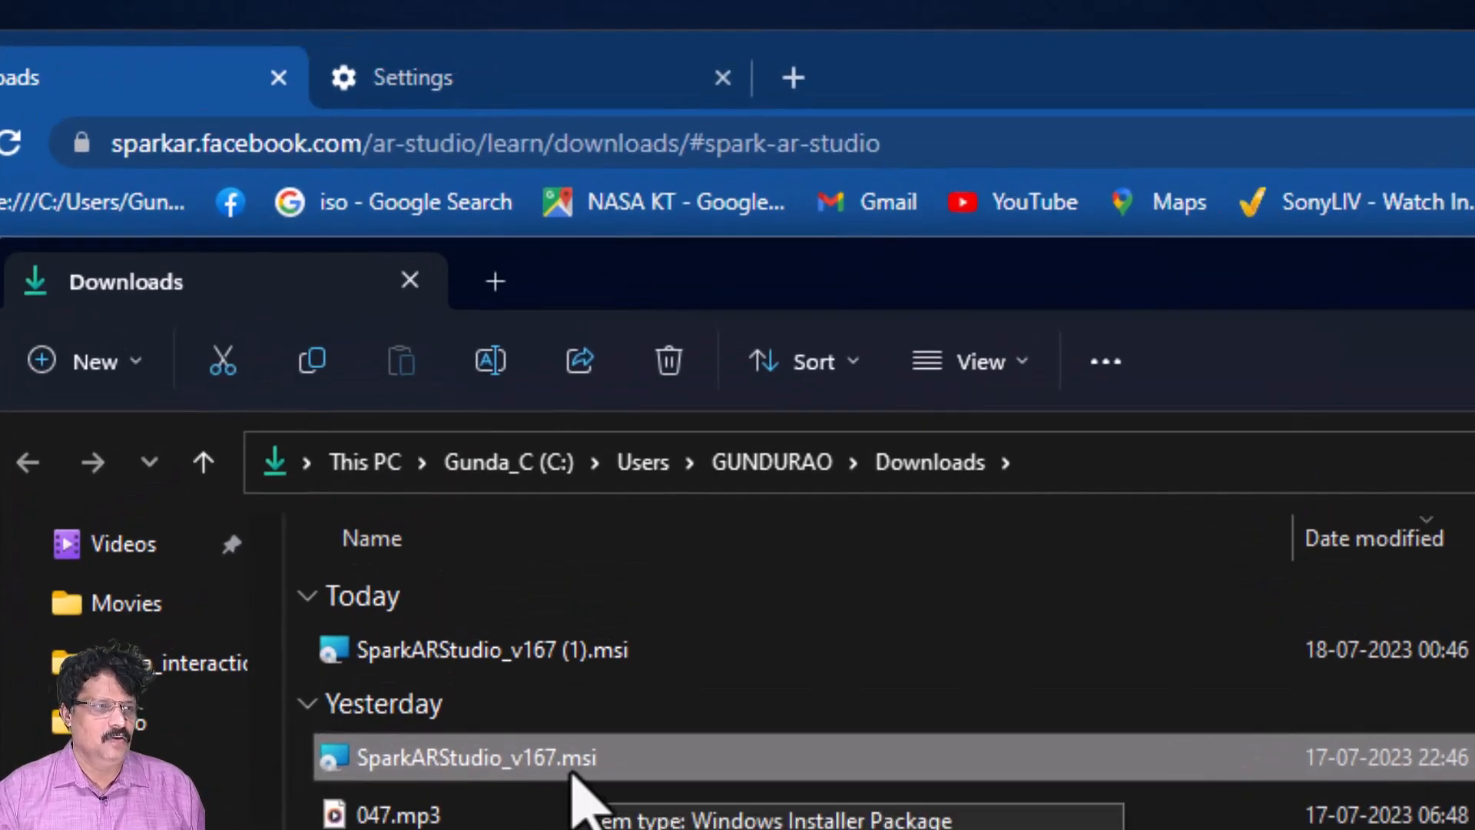
pyautogui.doubleClick(491, 756)
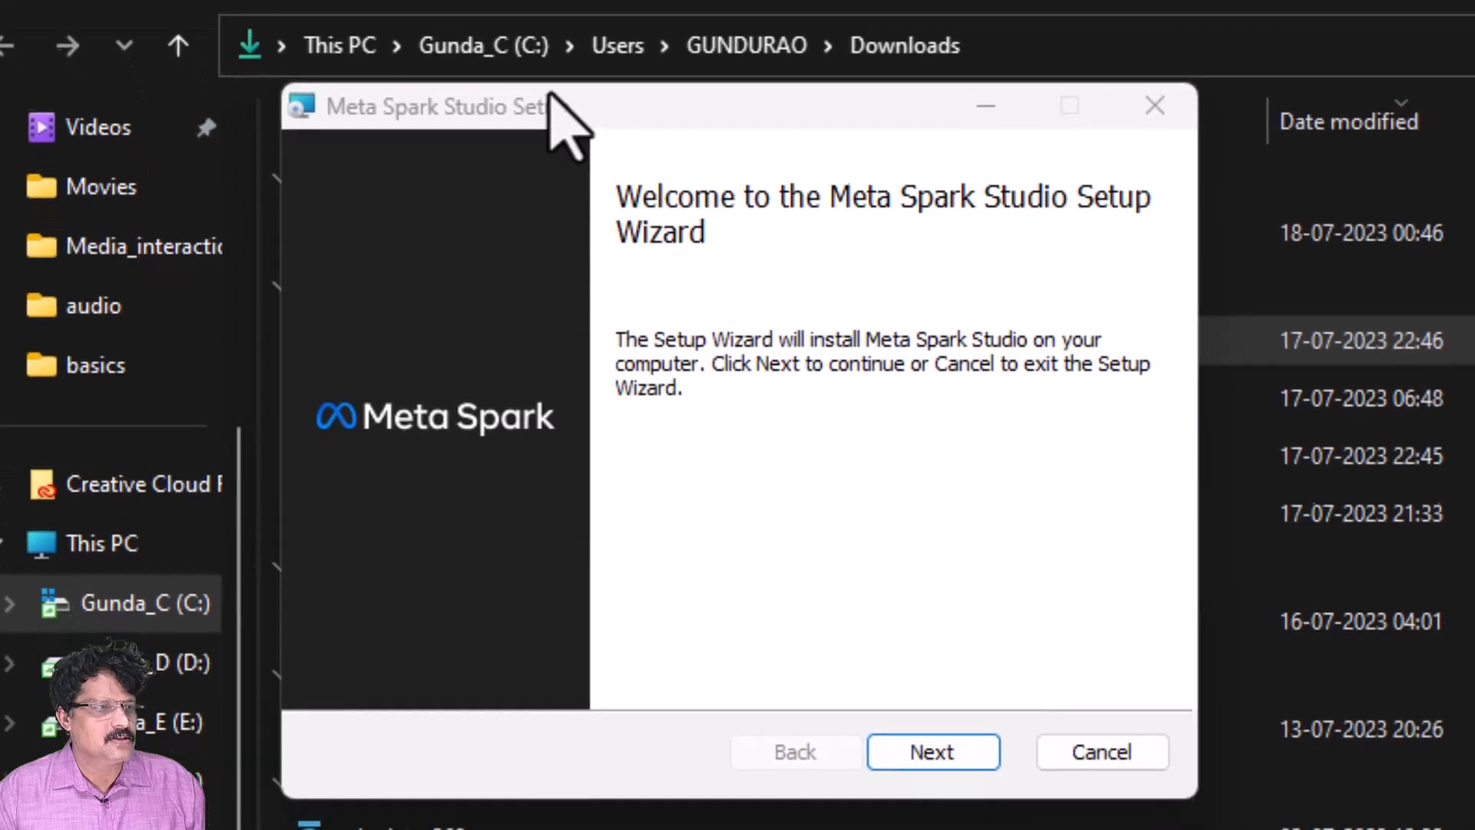
# - Accept the license agreement and install Meta Spark Studio to C:\Program Files\Meta Spark Studio\v167\, completing the setup wizard
pyautogui.click(926, 744)
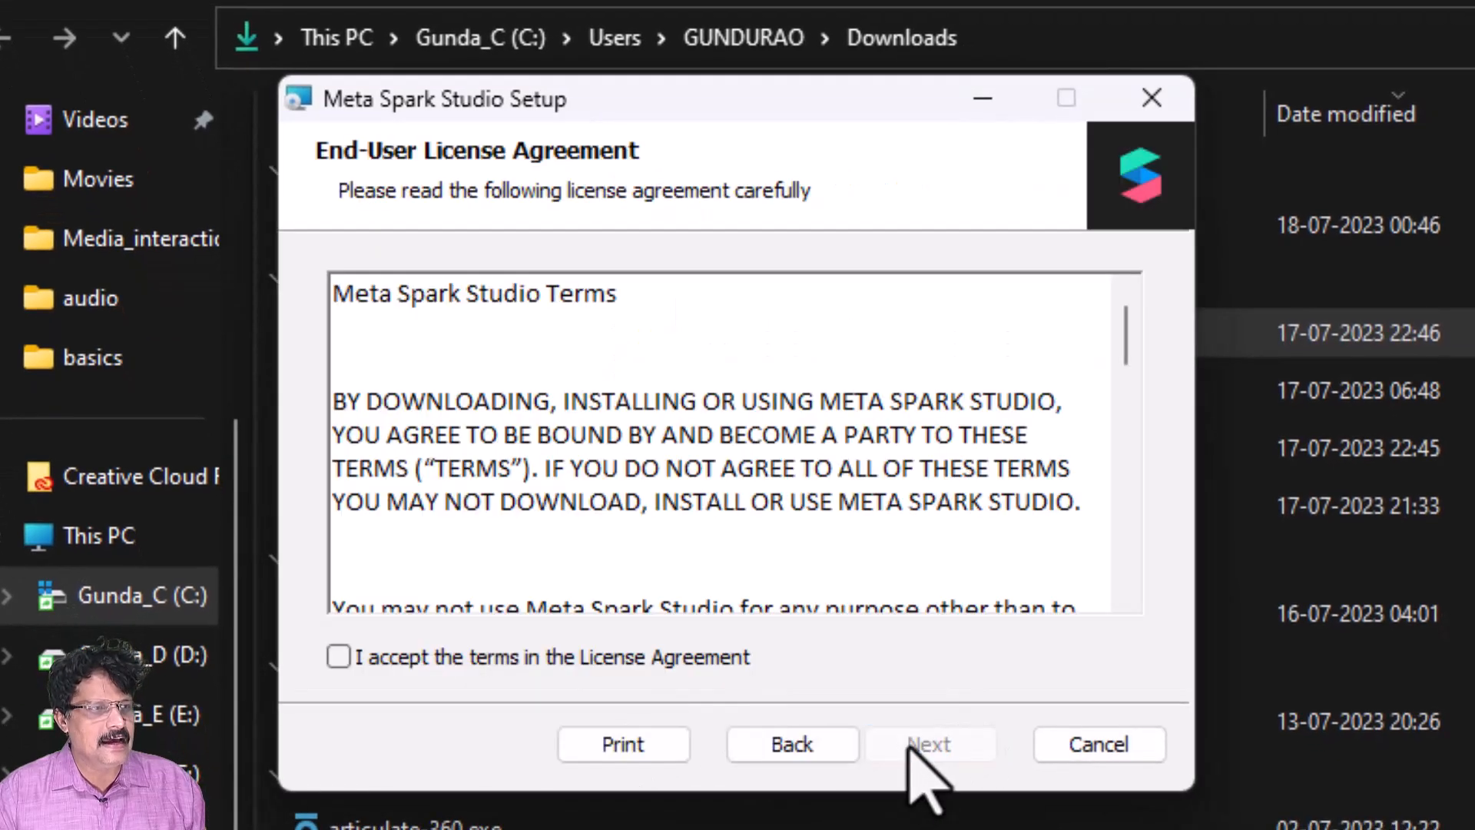
pyautogui.click(480, 659)
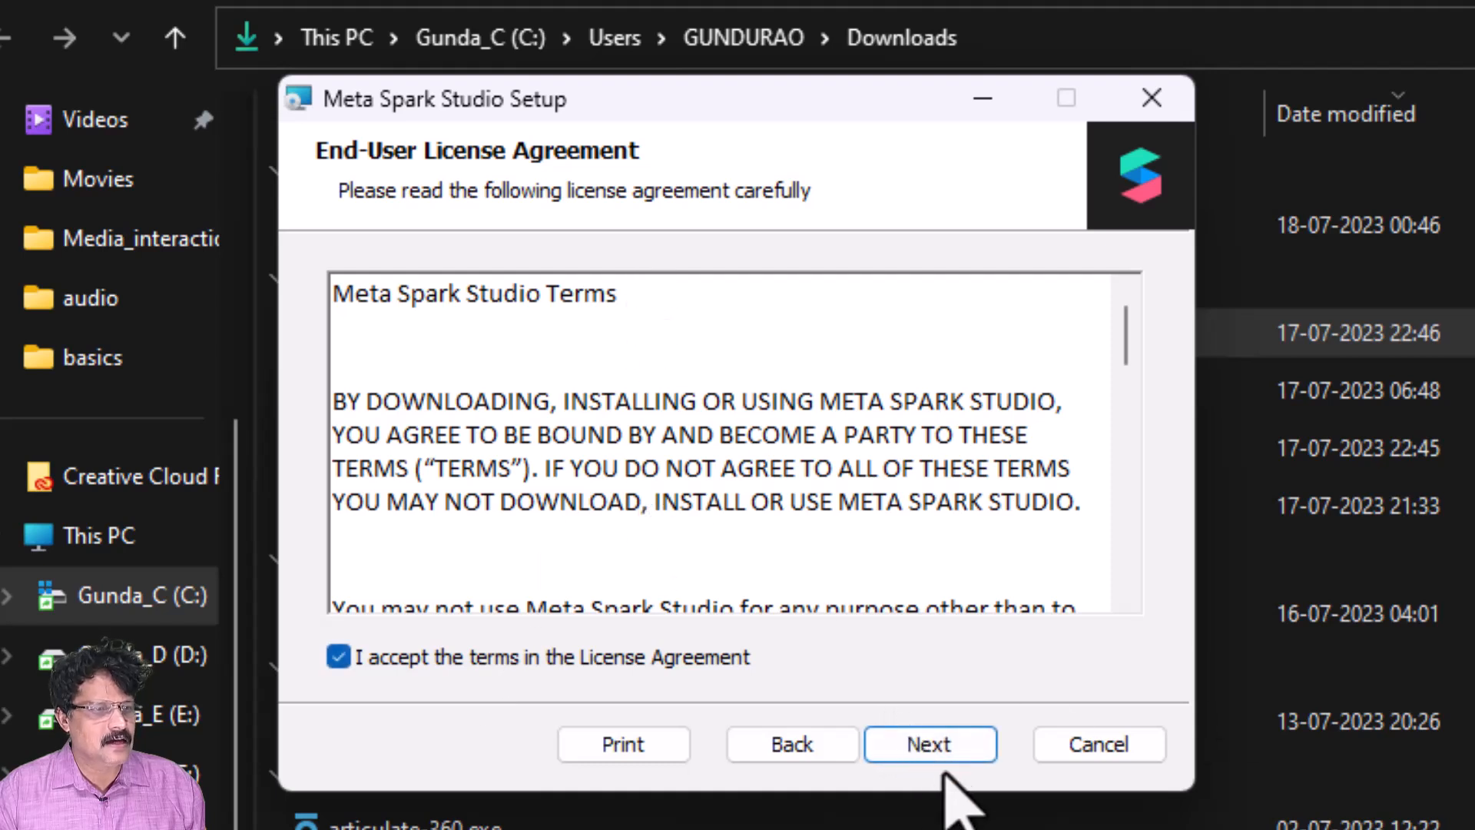
pyautogui.click(927, 745)
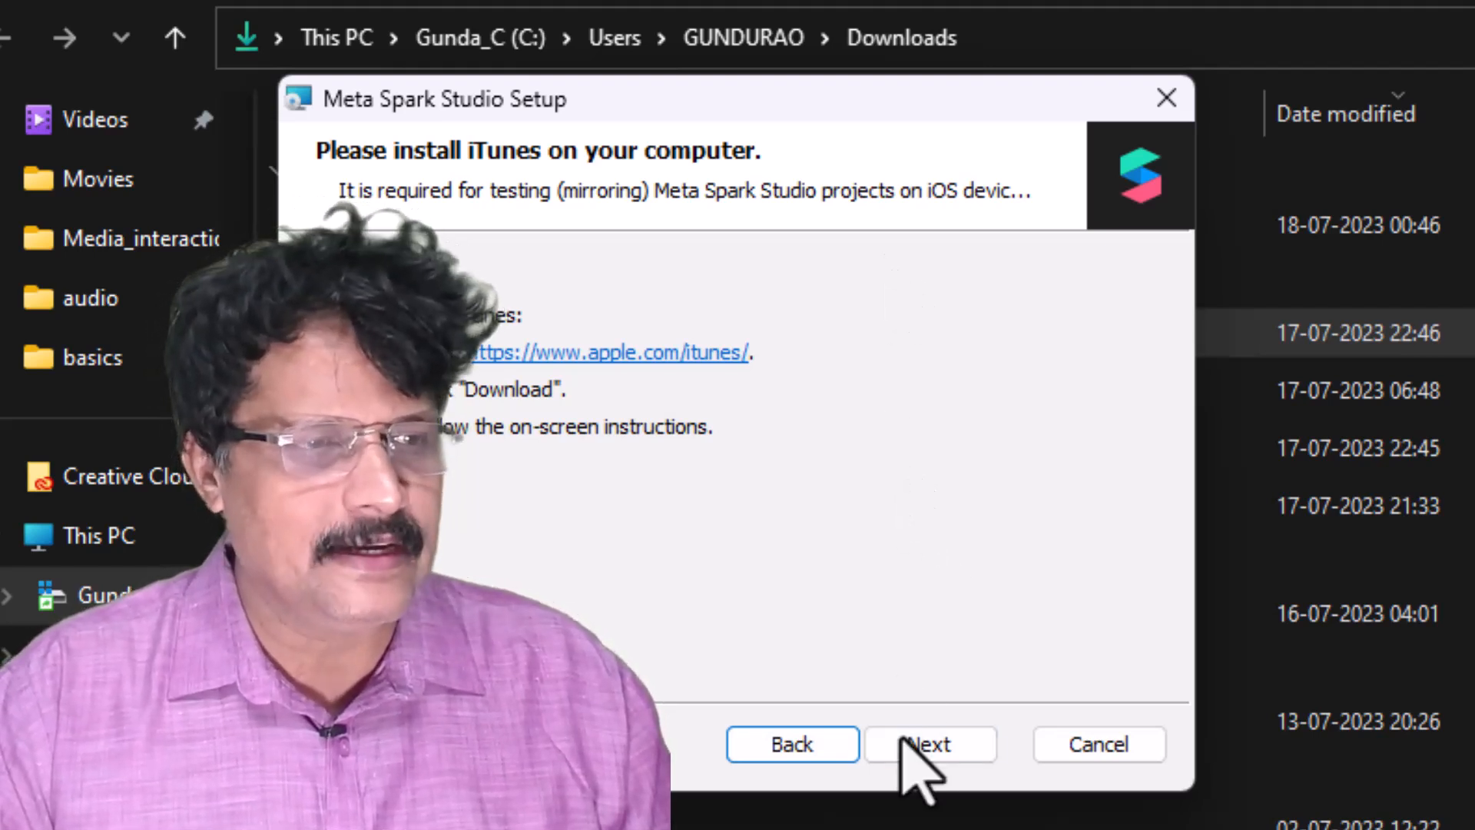
pyautogui.click(953, 753)
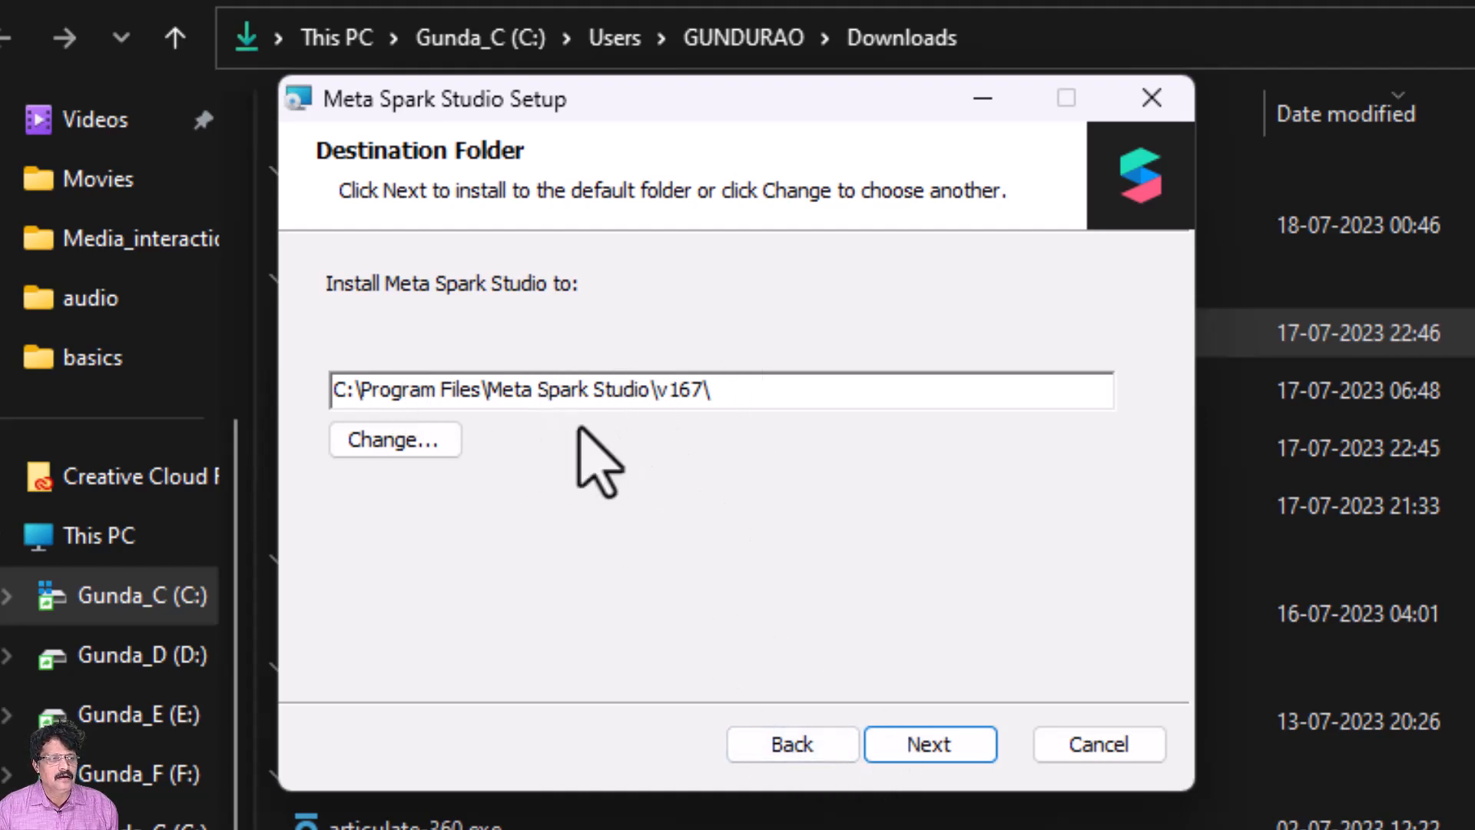
pyautogui.click(927, 746)
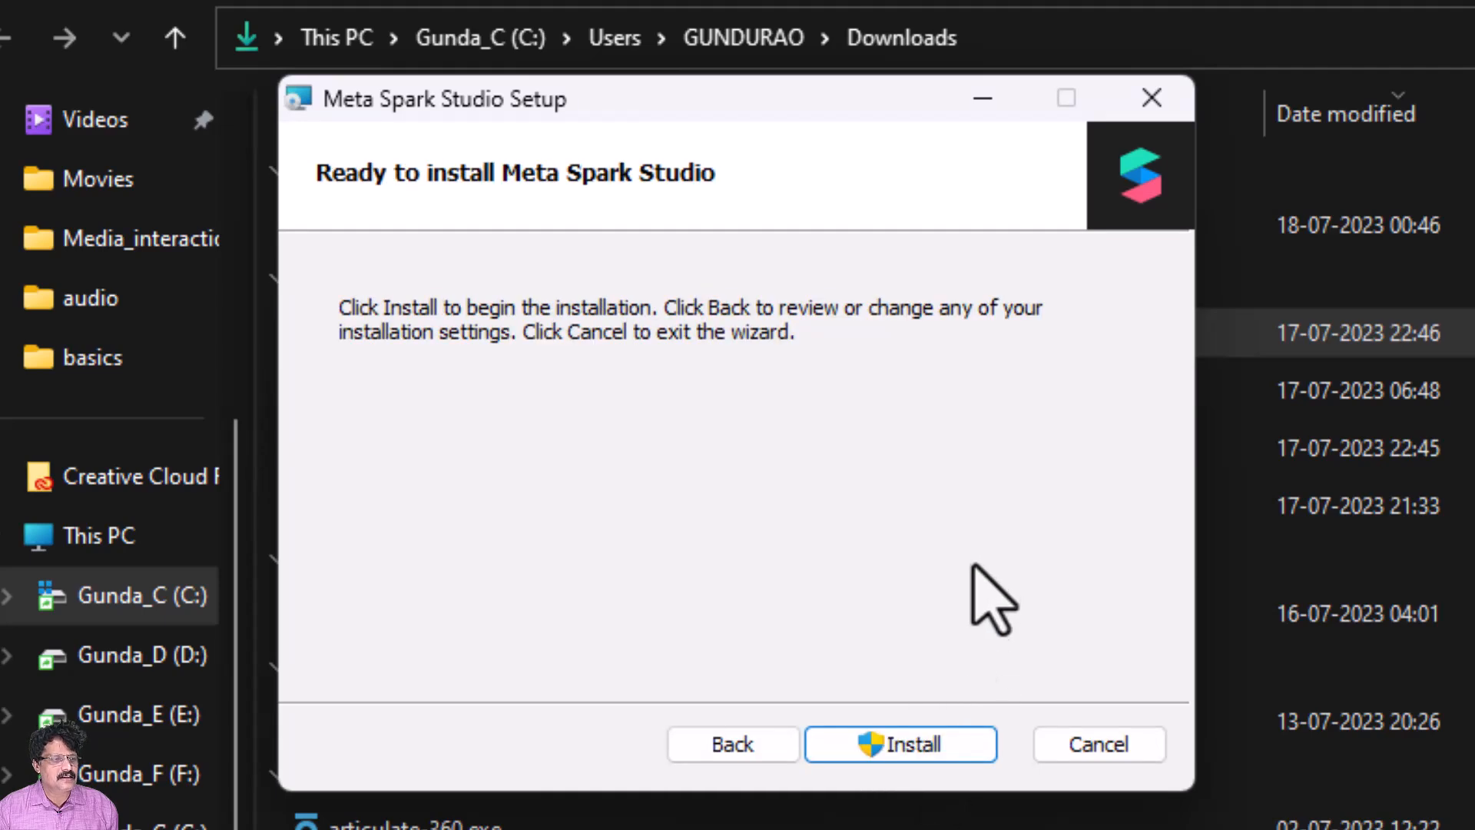
pyautogui.click(915, 745)
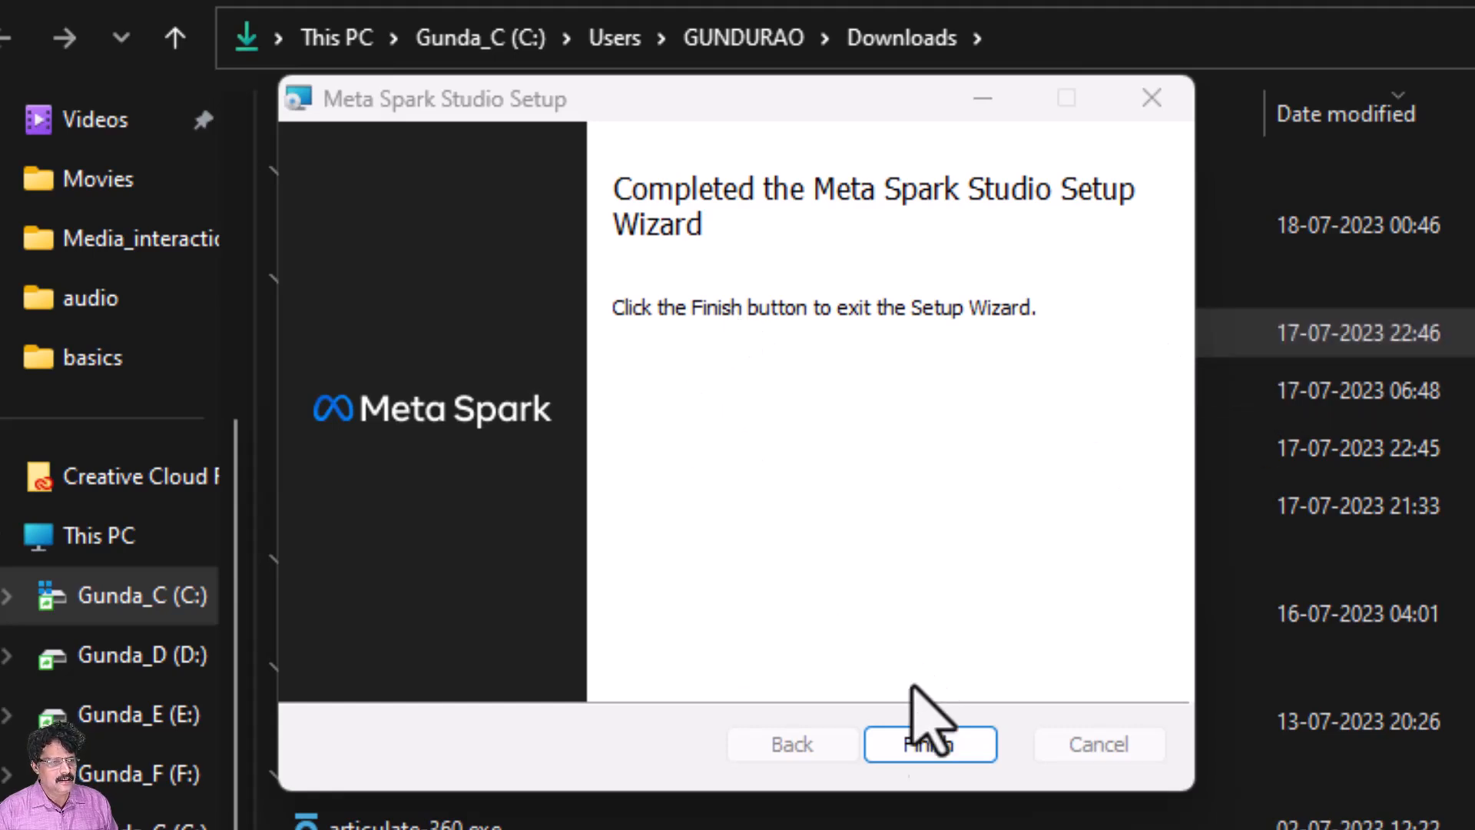
pyautogui.click(930, 745)
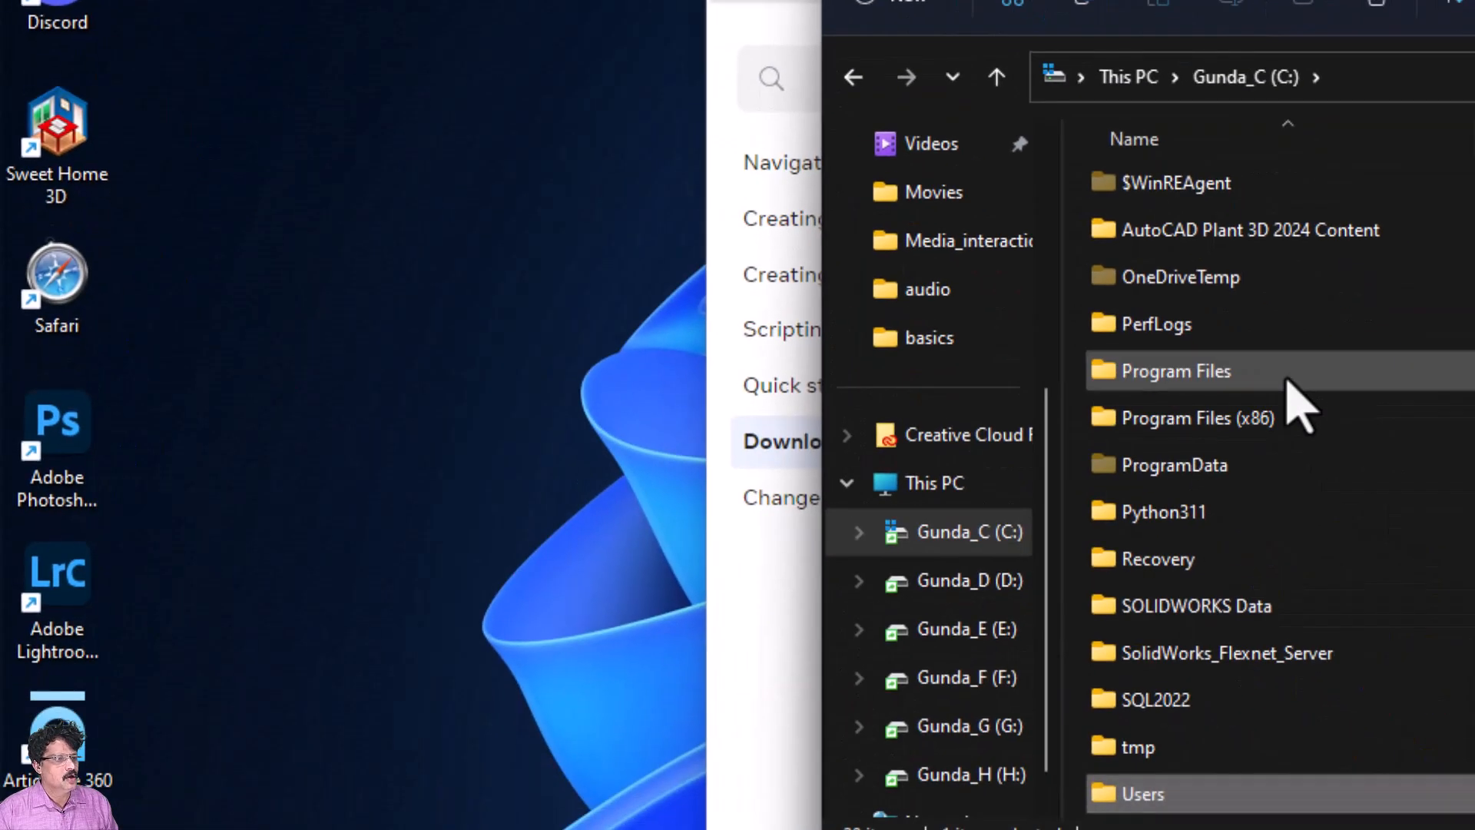
# - Launch ARStudioWindows.exe from the Program Files\Meta Spark Studio\v167 folder on the C: drive
pyautogui.doubleClick(1293, 402)
pyautogui.scroll(-4, 1307, 534)
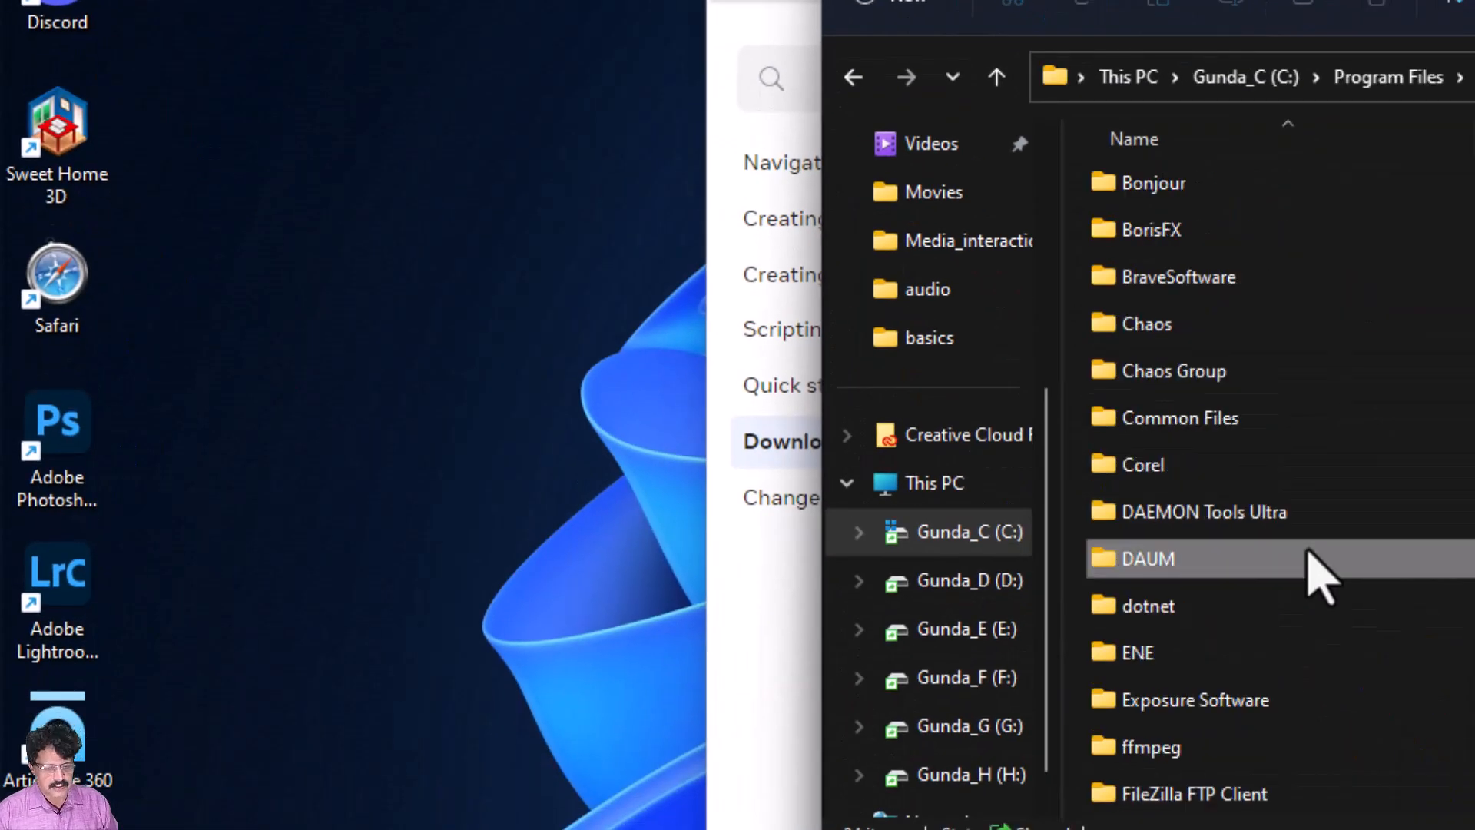
pyautogui.scroll(-8, 1308, 555)
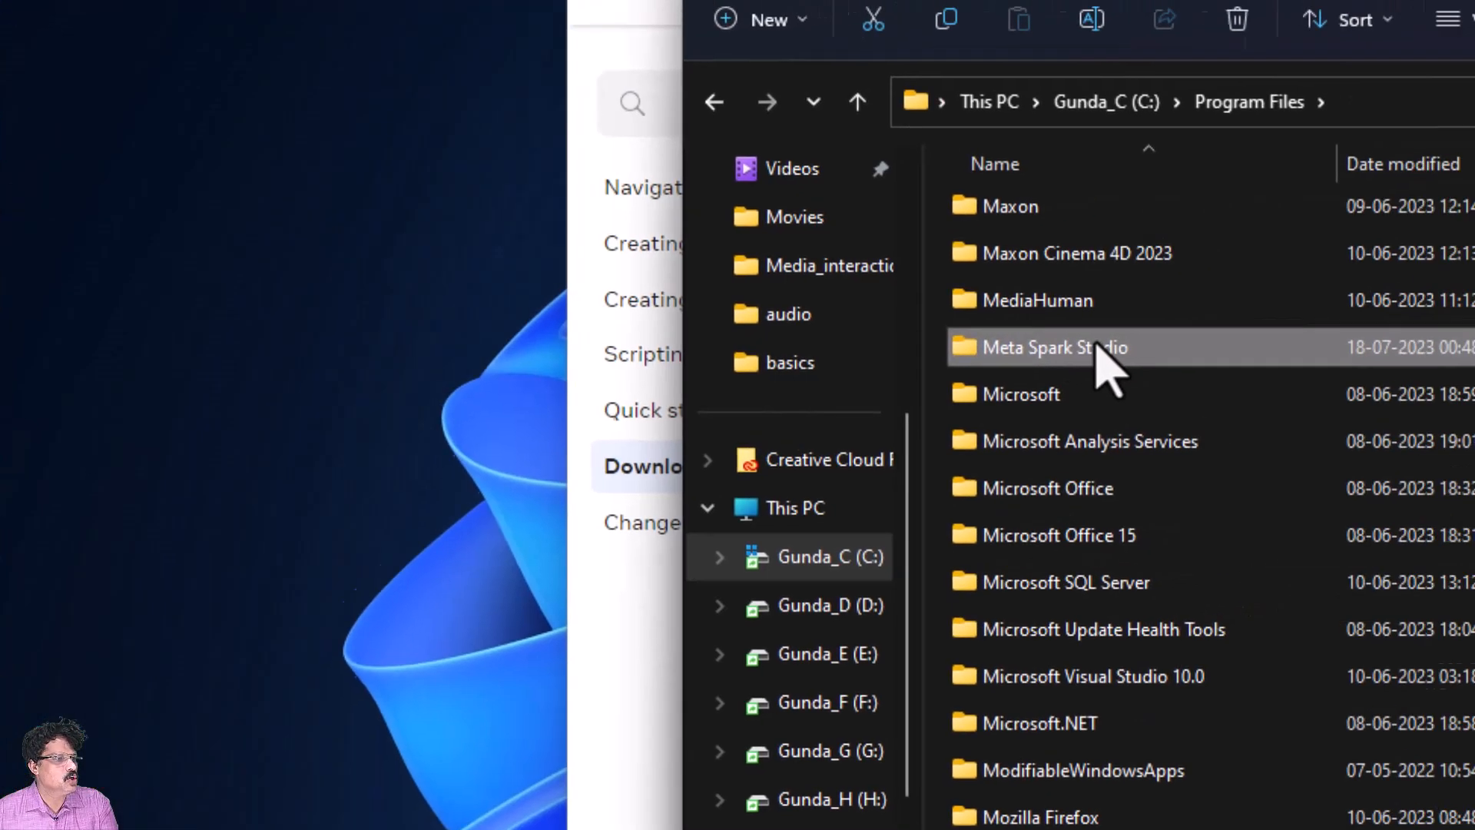
pyautogui.doubleClick(1238, 329)
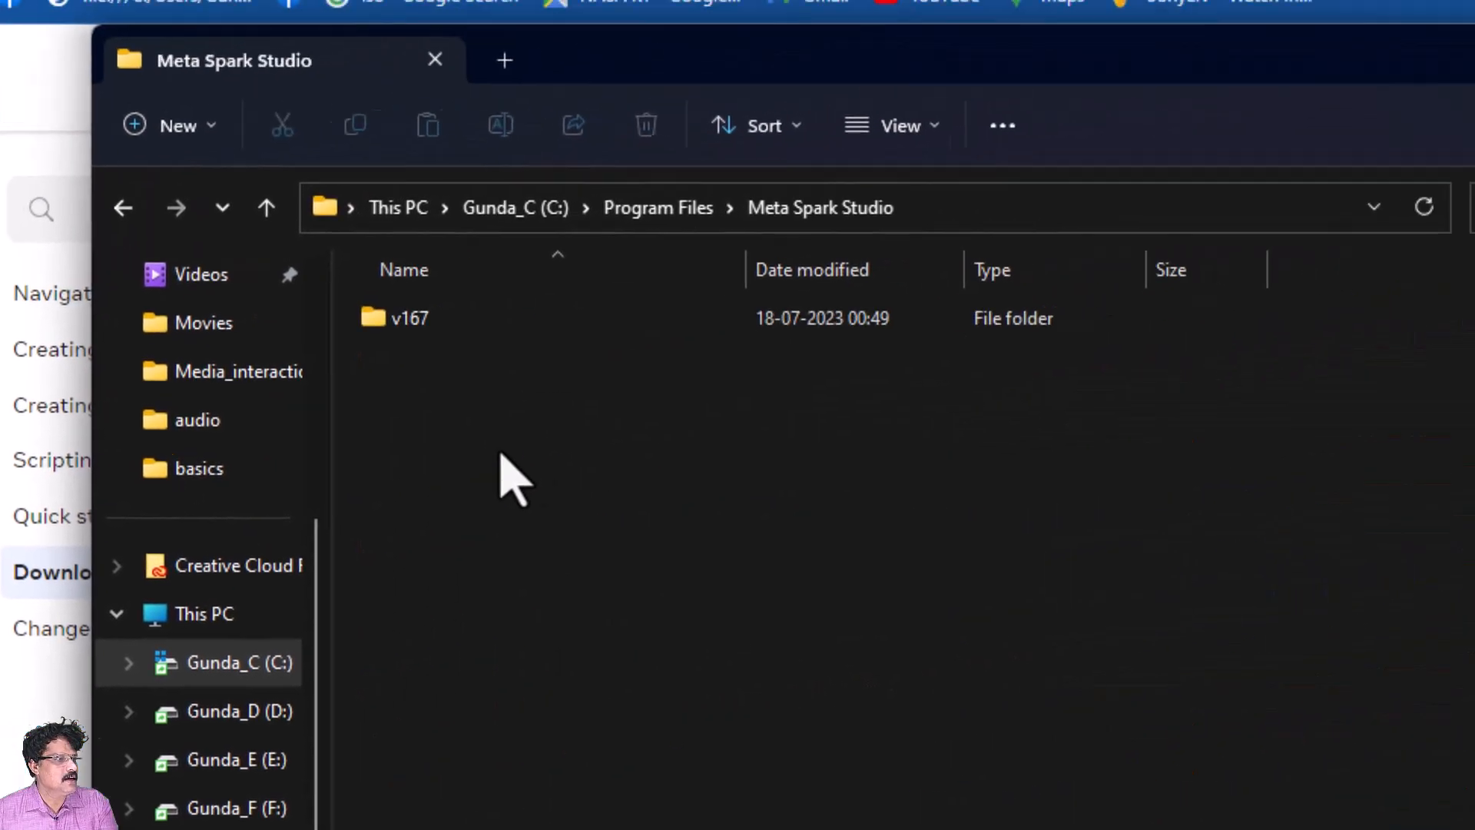
pyautogui.doubleClick(363, 328)
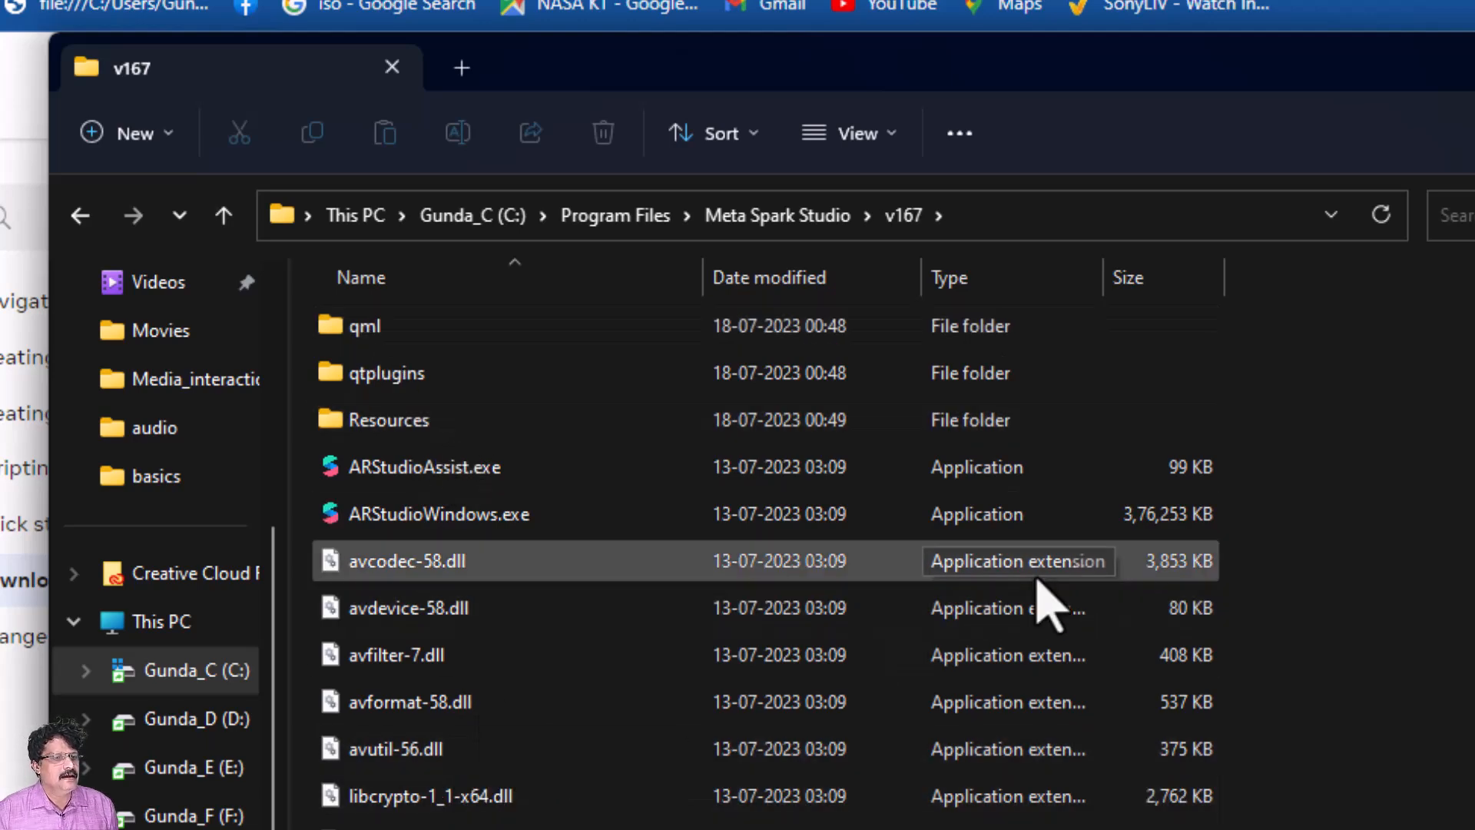
pyautogui.click(347, 513)
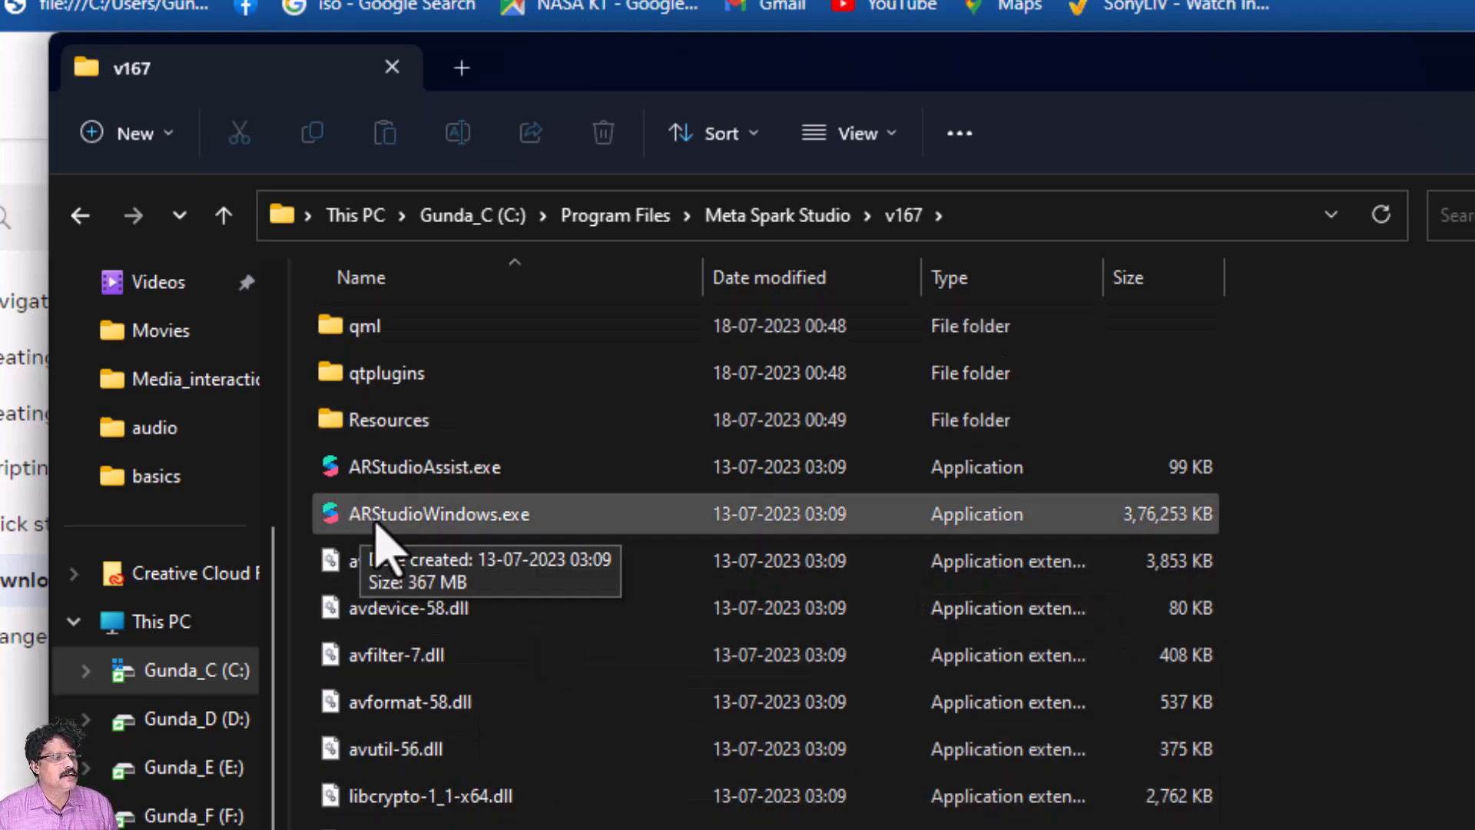
pyautogui.doubleClick(470, 522)
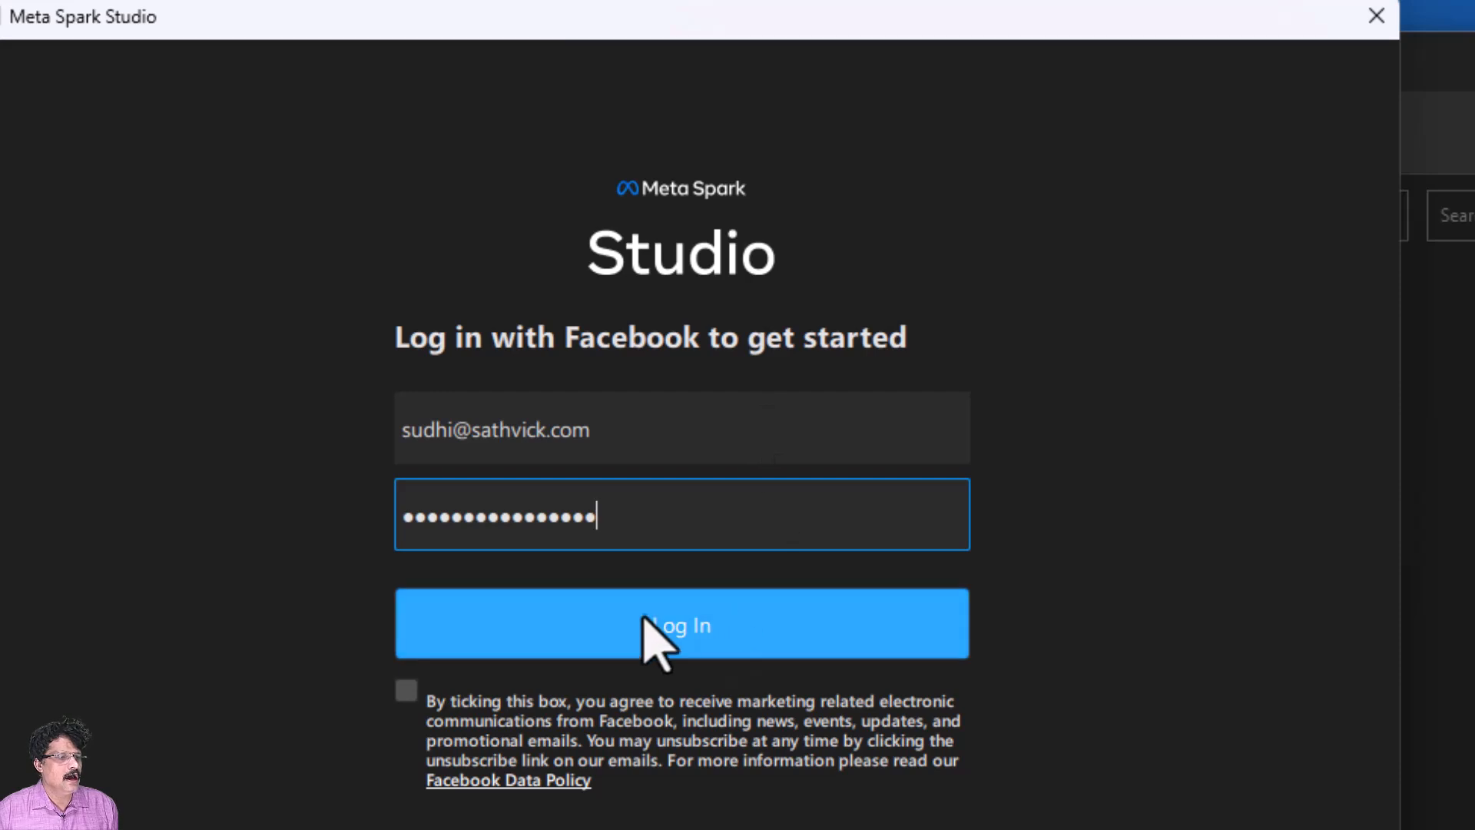
# - Agree to receive marketing communications while logging in with the Facebook account, and open the options for creating a new project
pyautogui.click(405, 695)
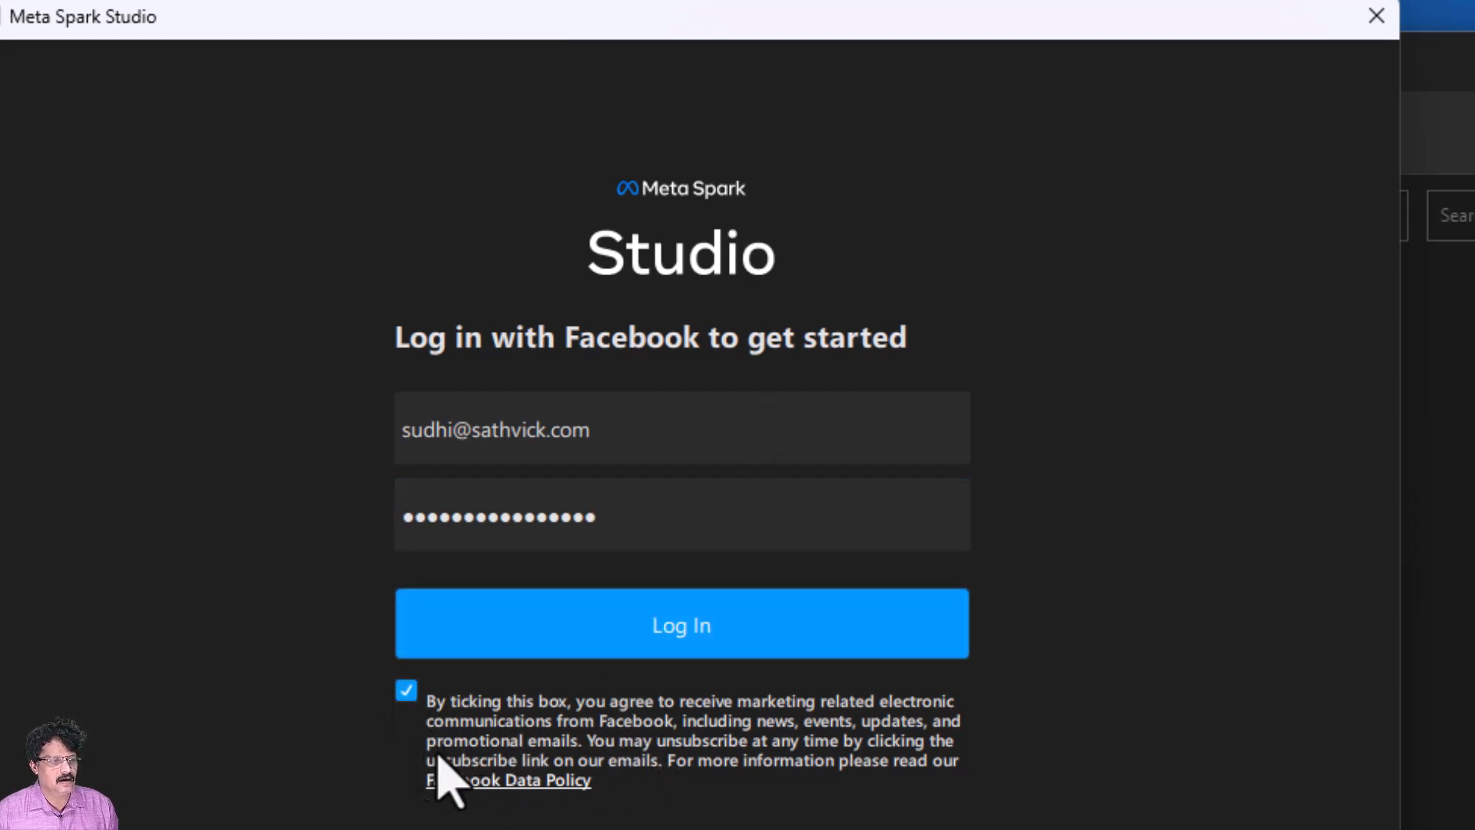
pyautogui.click(686, 627)
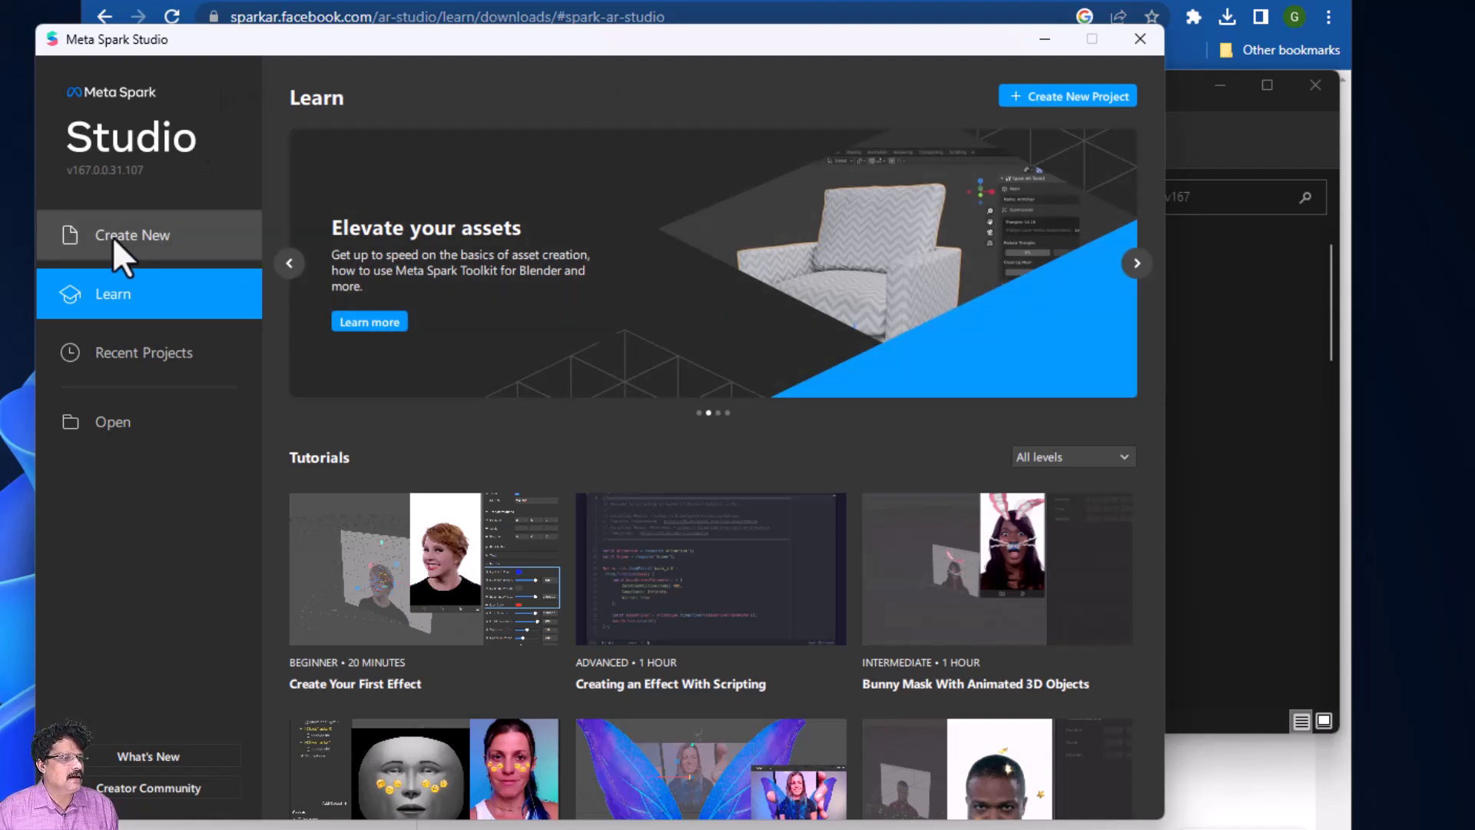
pyautogui.click(116, 237)
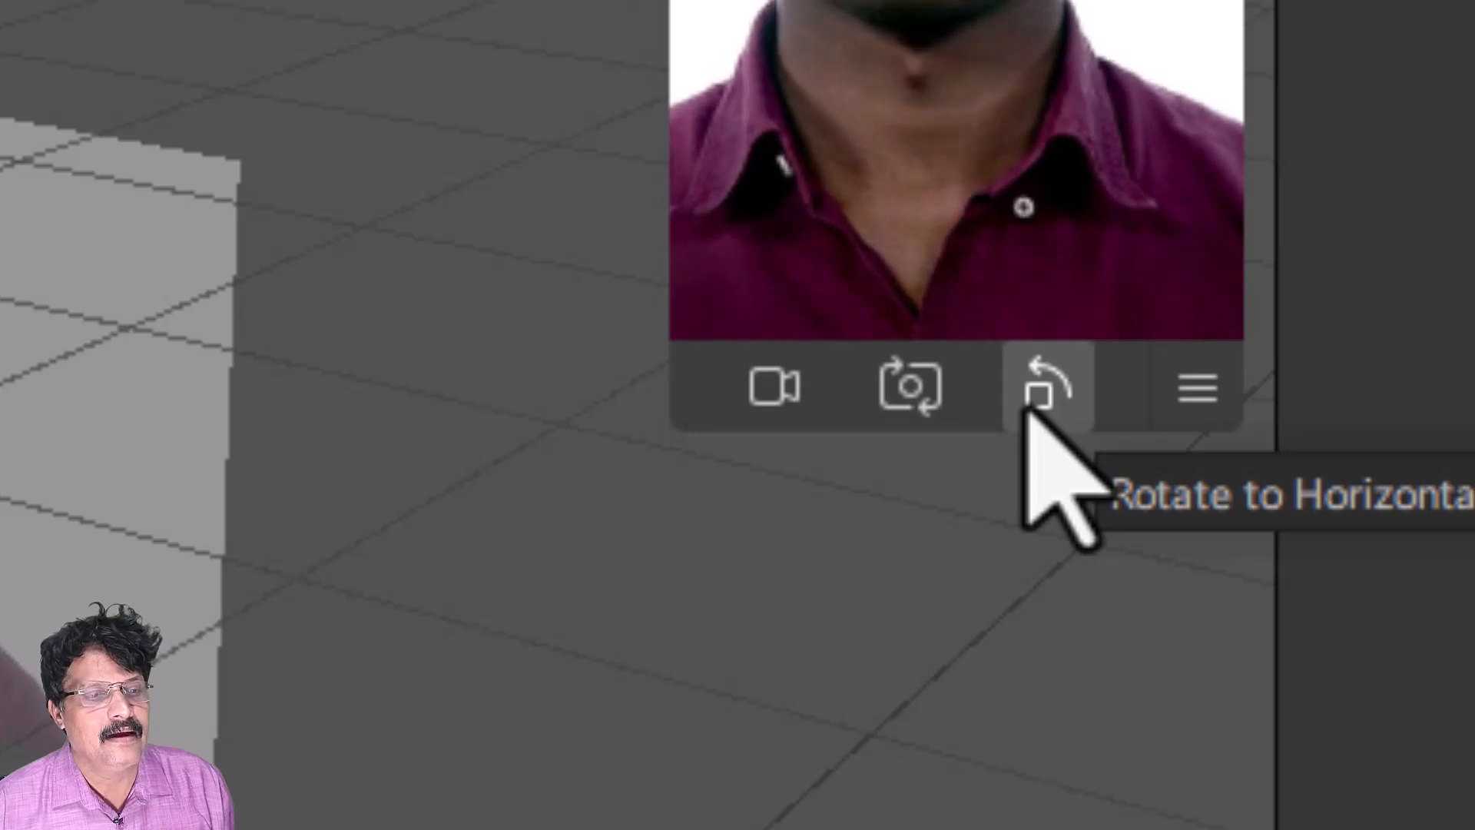
# - Rotate the simulator preview to horizontal and back to vertical, and try switching it between the front and back cameras
pyautogui.click(1074, 419)
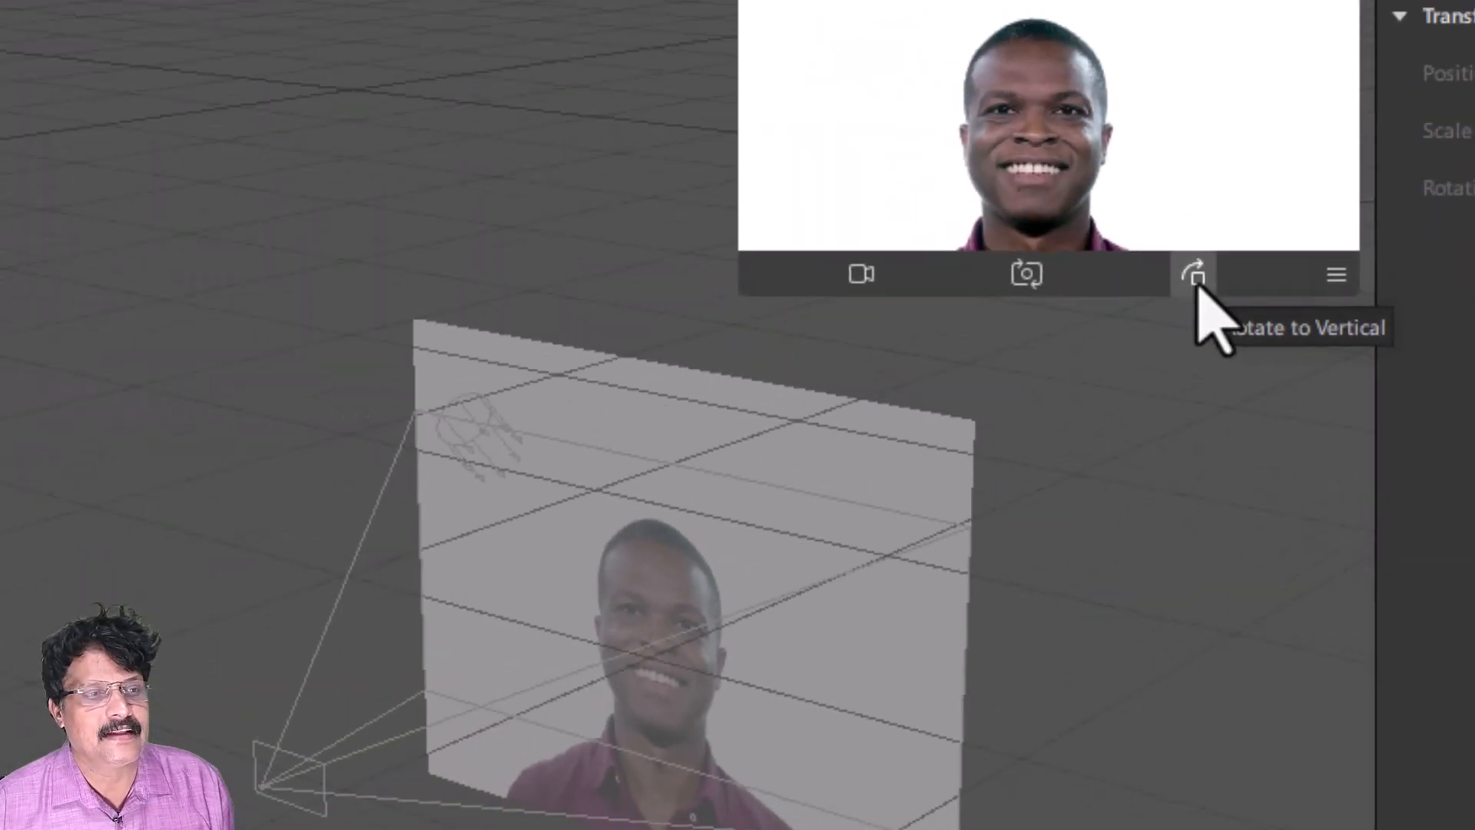
pyautogui.click(1193, 283)
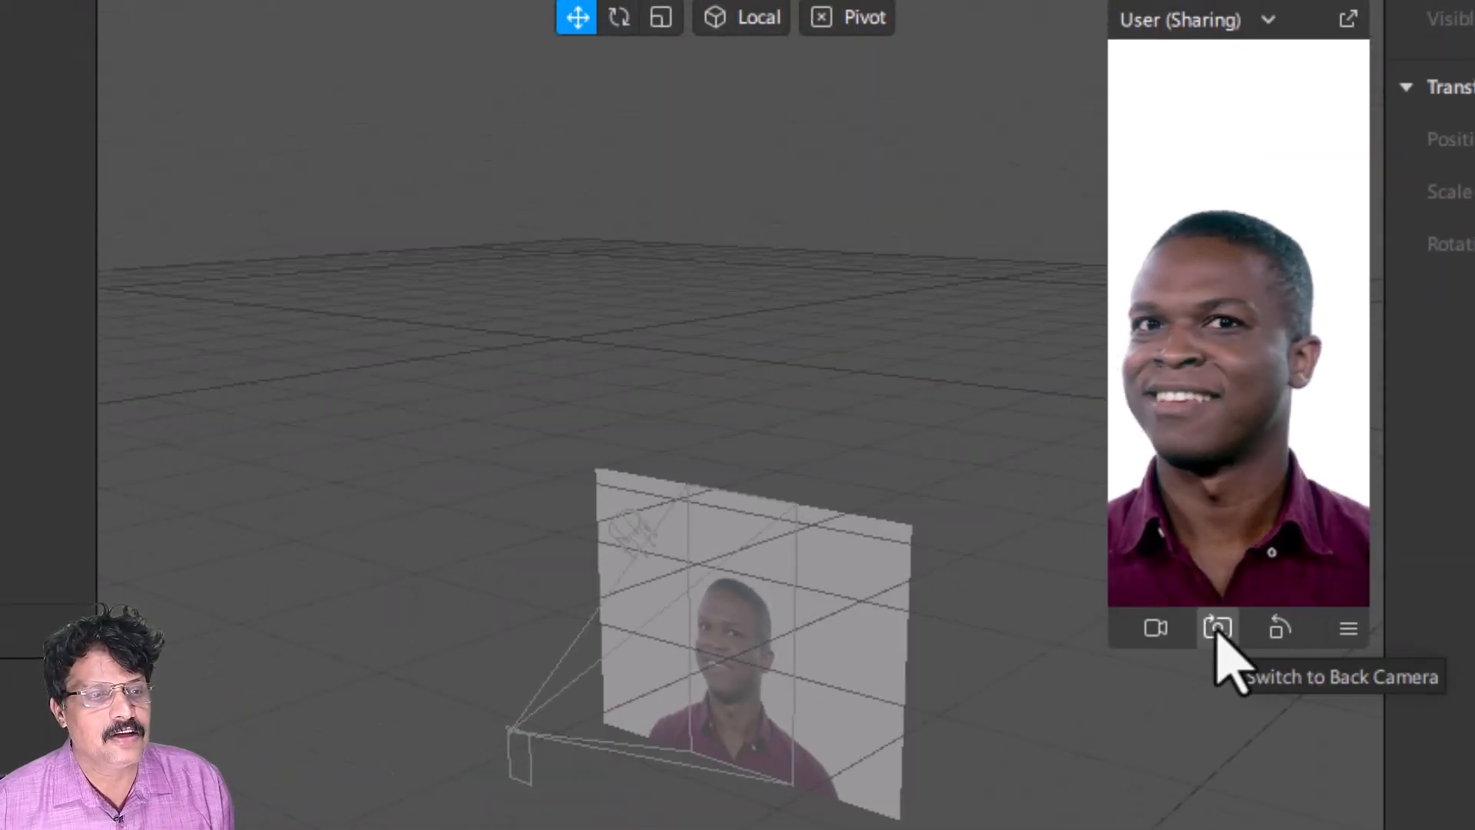
pyautogui.click(1217, 630)
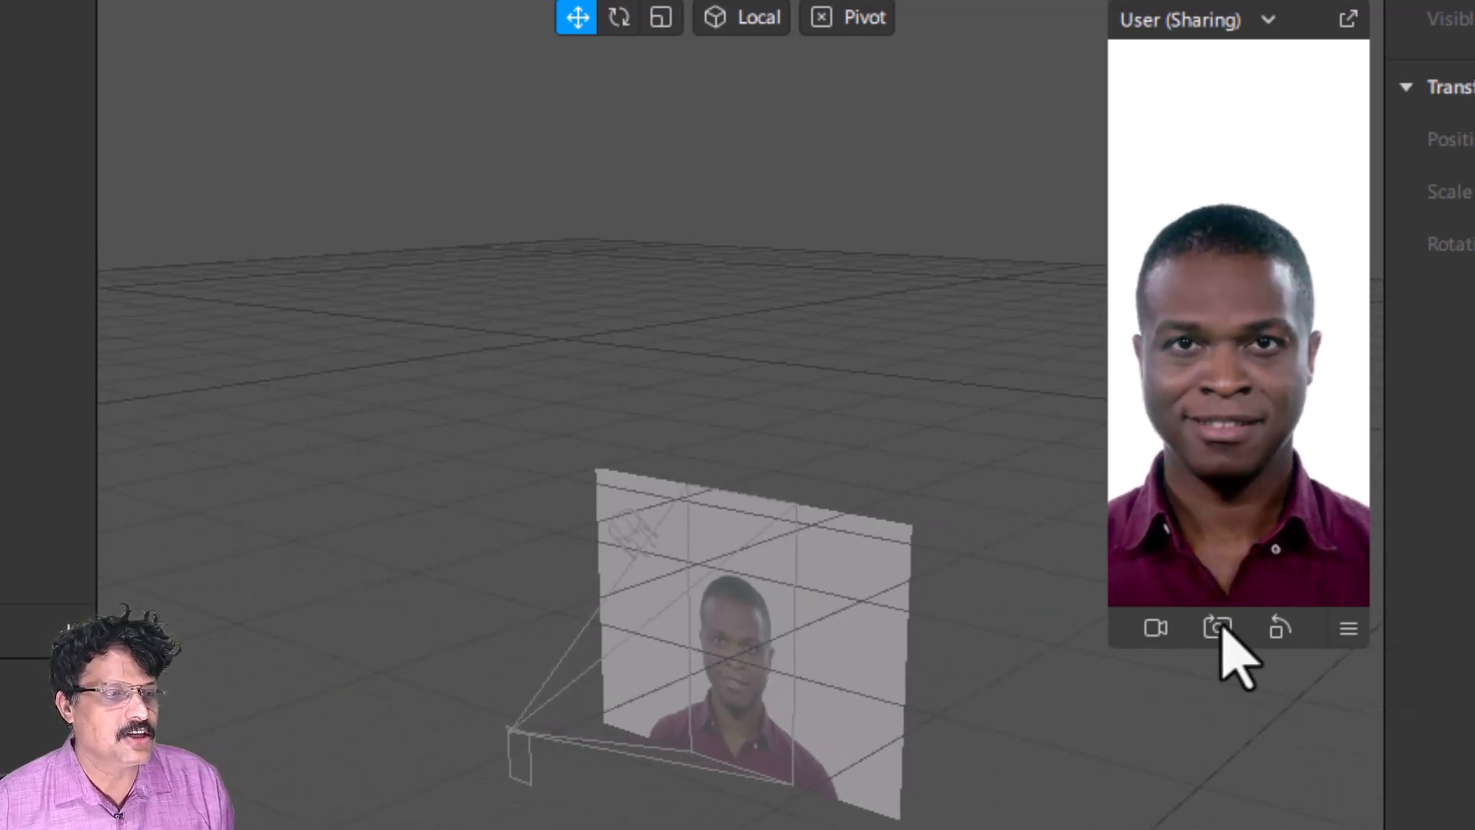
pyautogui.click(1219, 628)
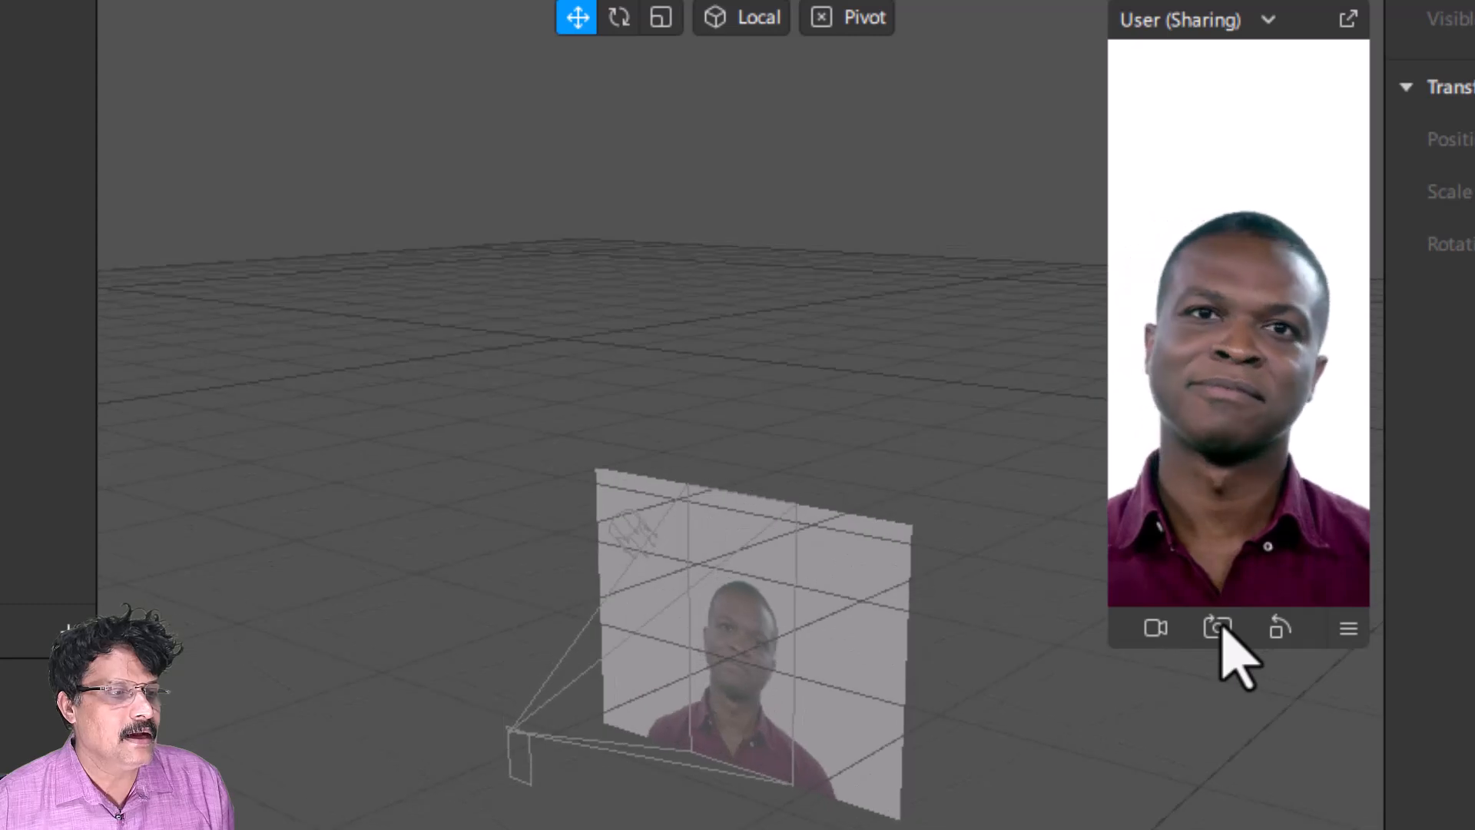
pyautogui.click(1219, 629)
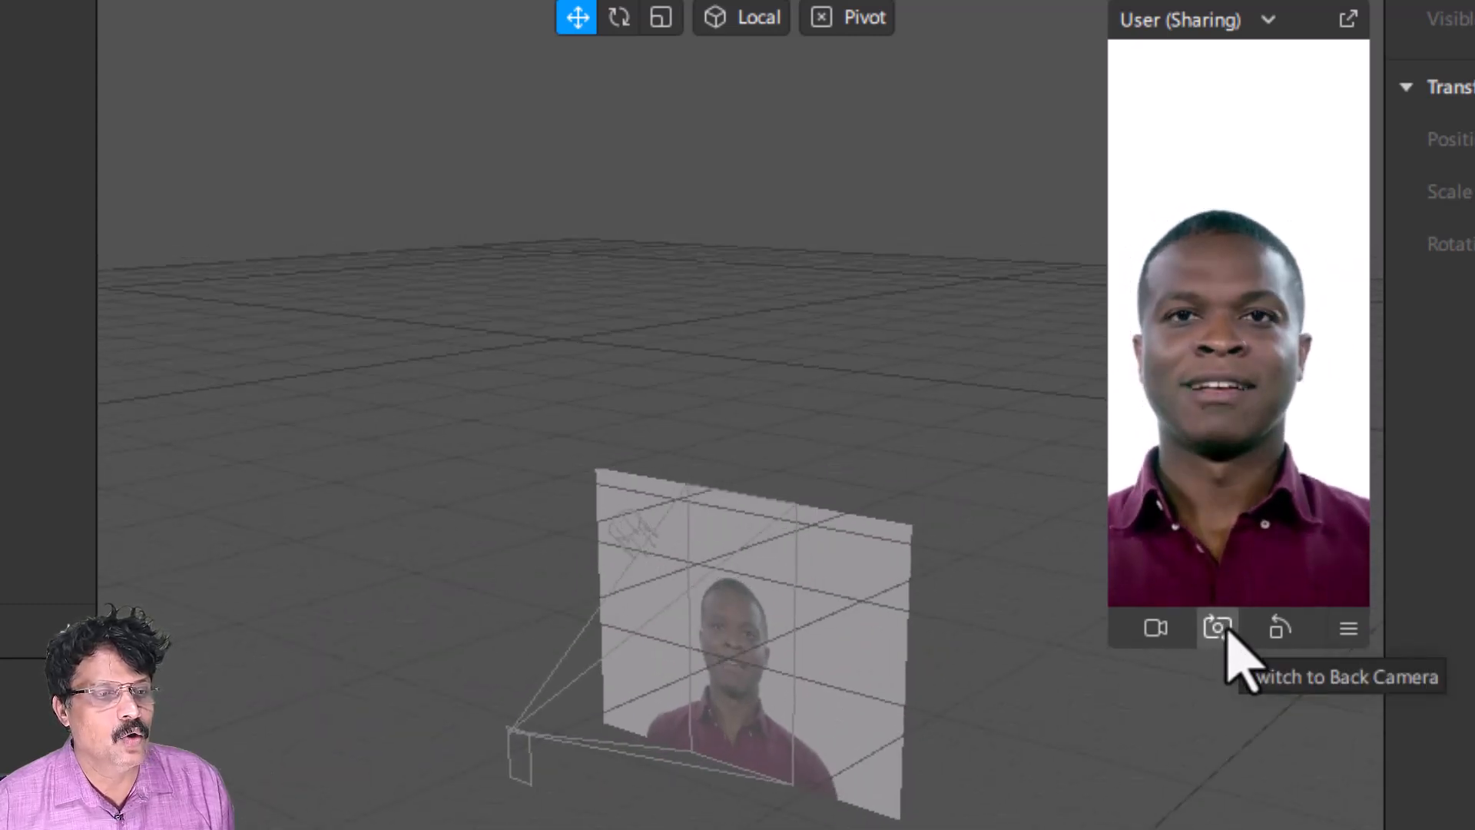
# - View the simulator's additional options, then undock the simulator, enlarge it and dock it back into the viewport
pyautogui.click(1346, 630)
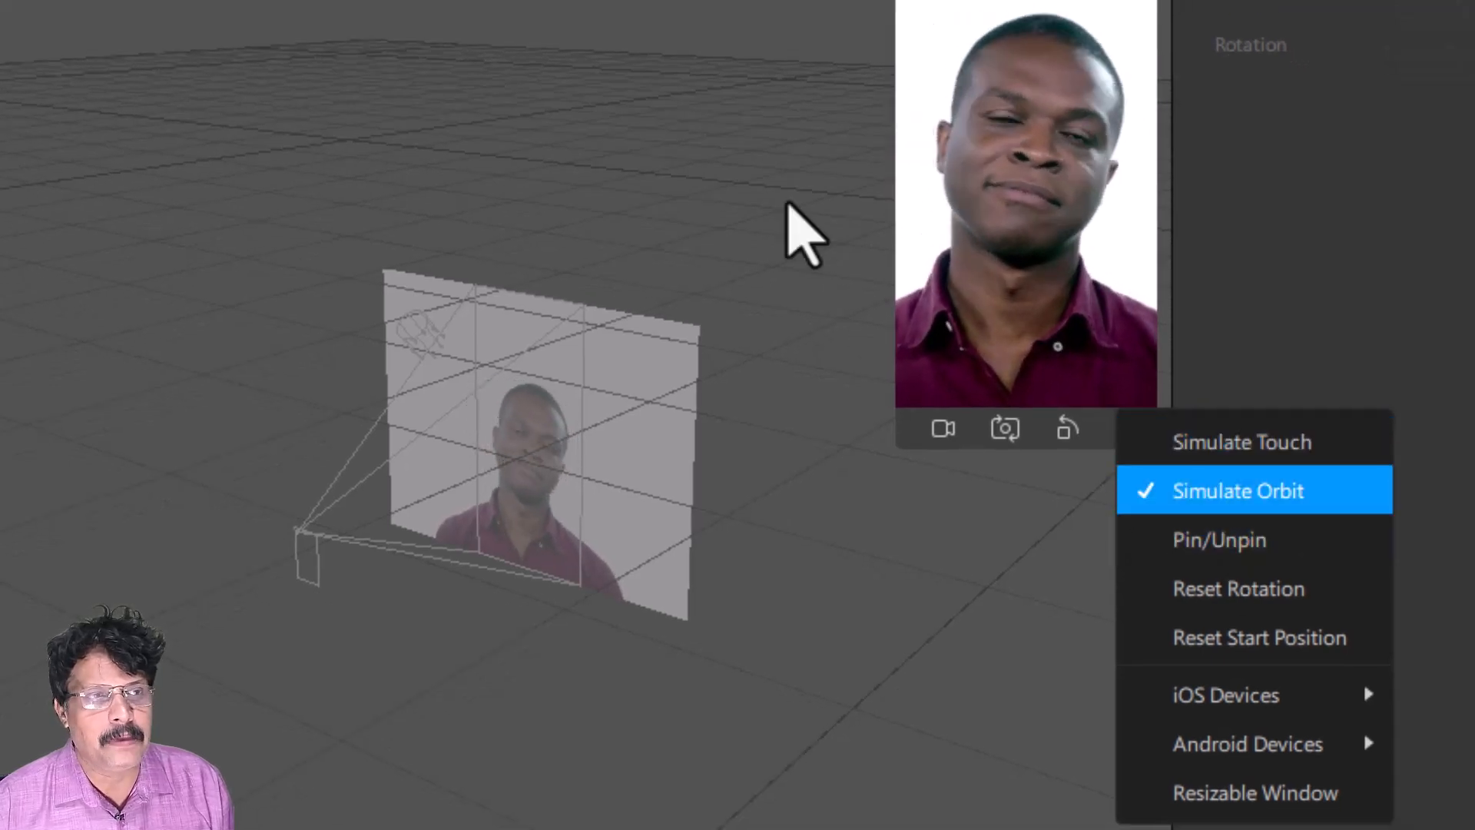
pyautogui.click(852, 155)
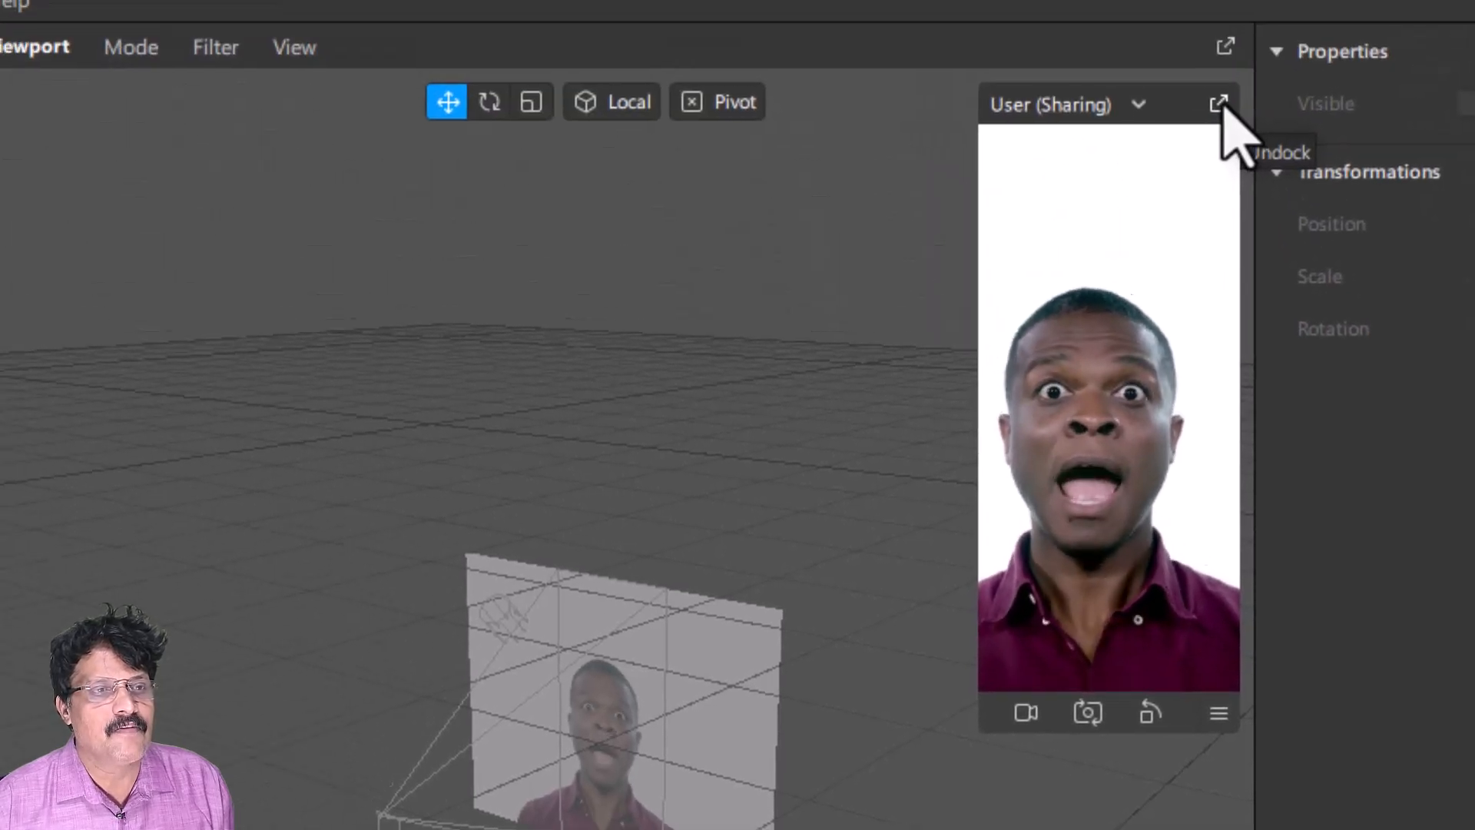
pyautogui.click(1215, 94)
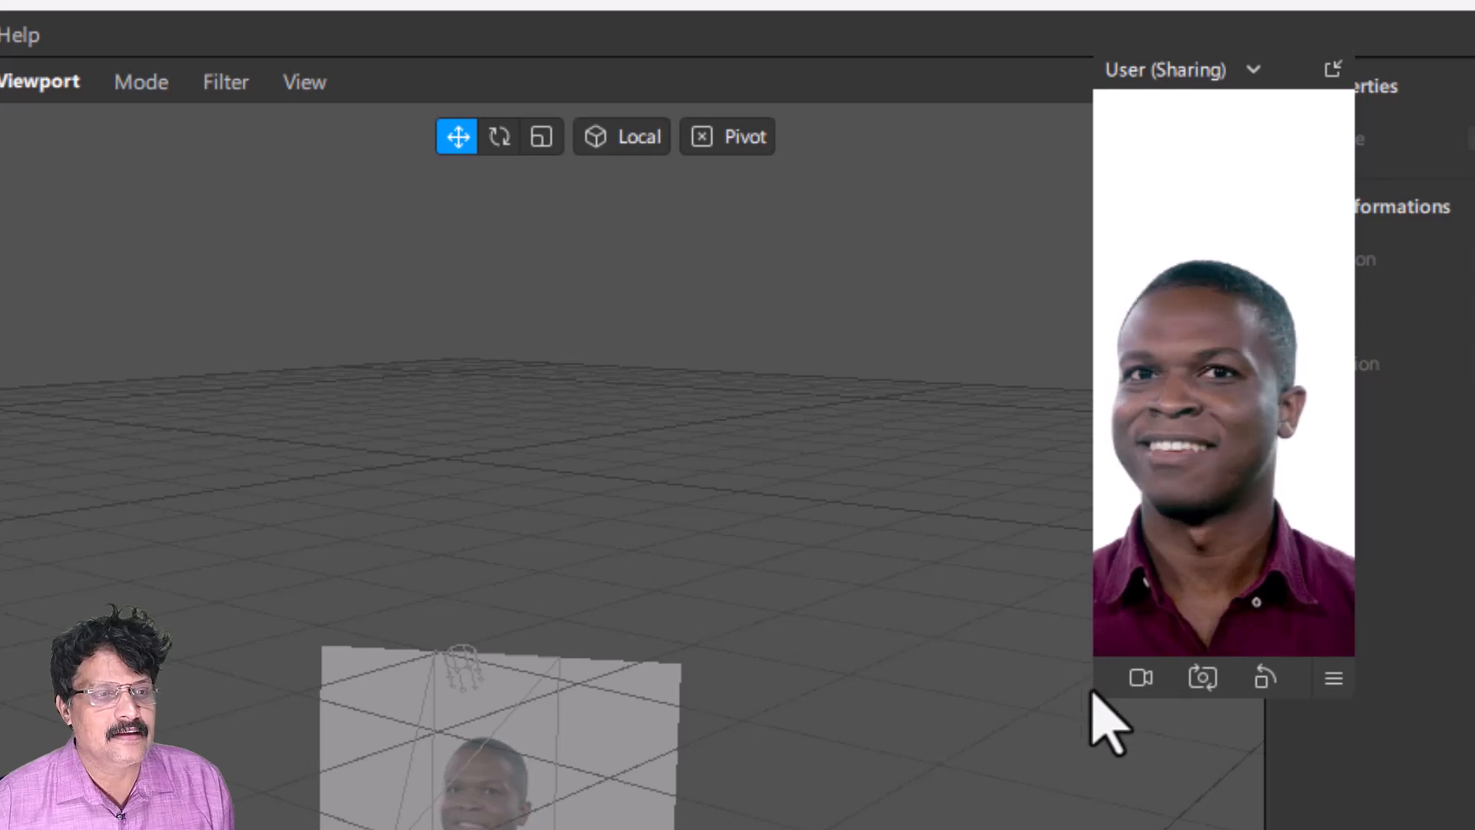
pyautogui.moveTo(1093, 688); pyautogui.dragTo(818, 503)
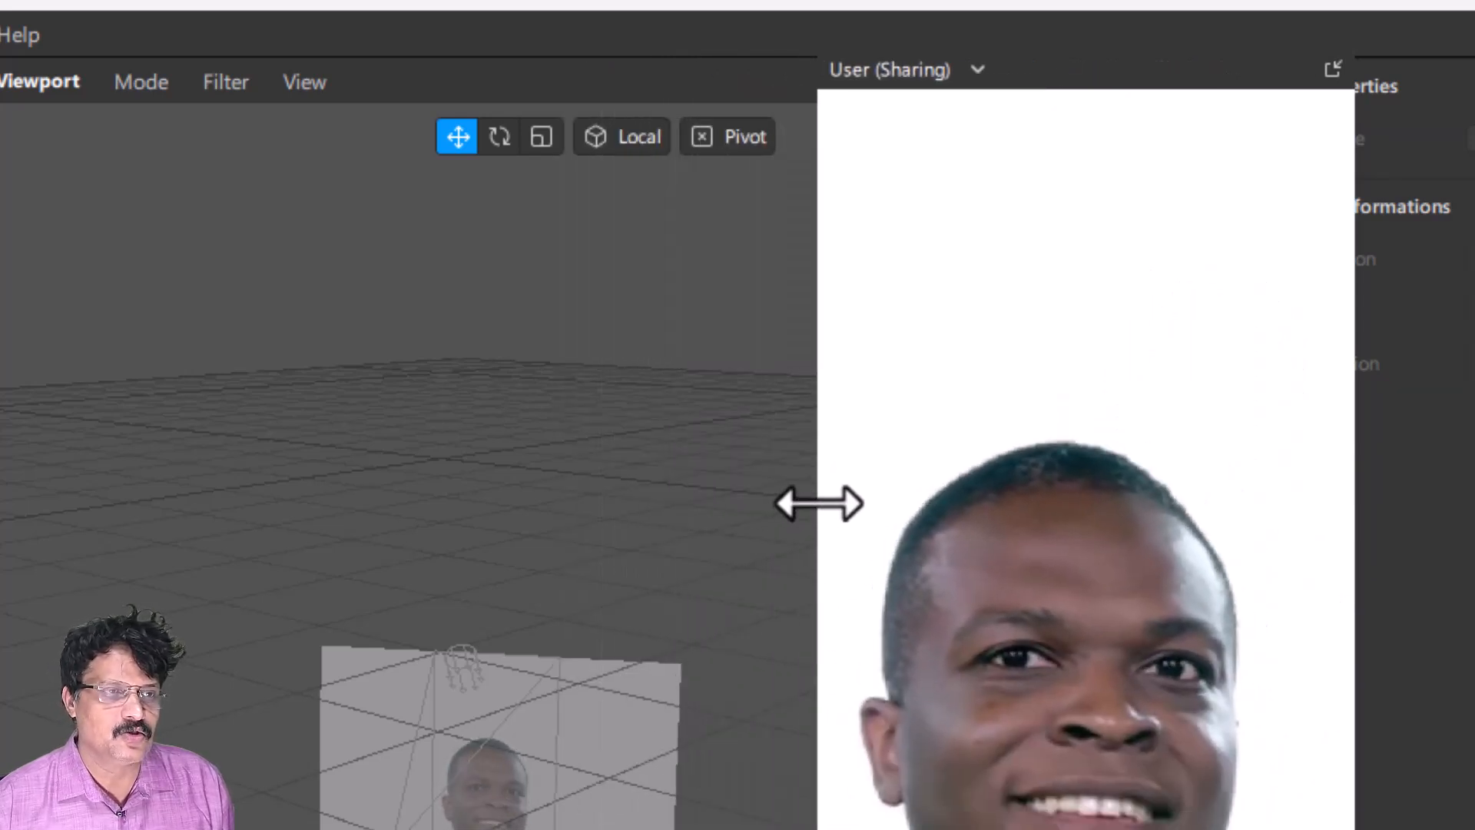
pyautogui.click(1335, 69)
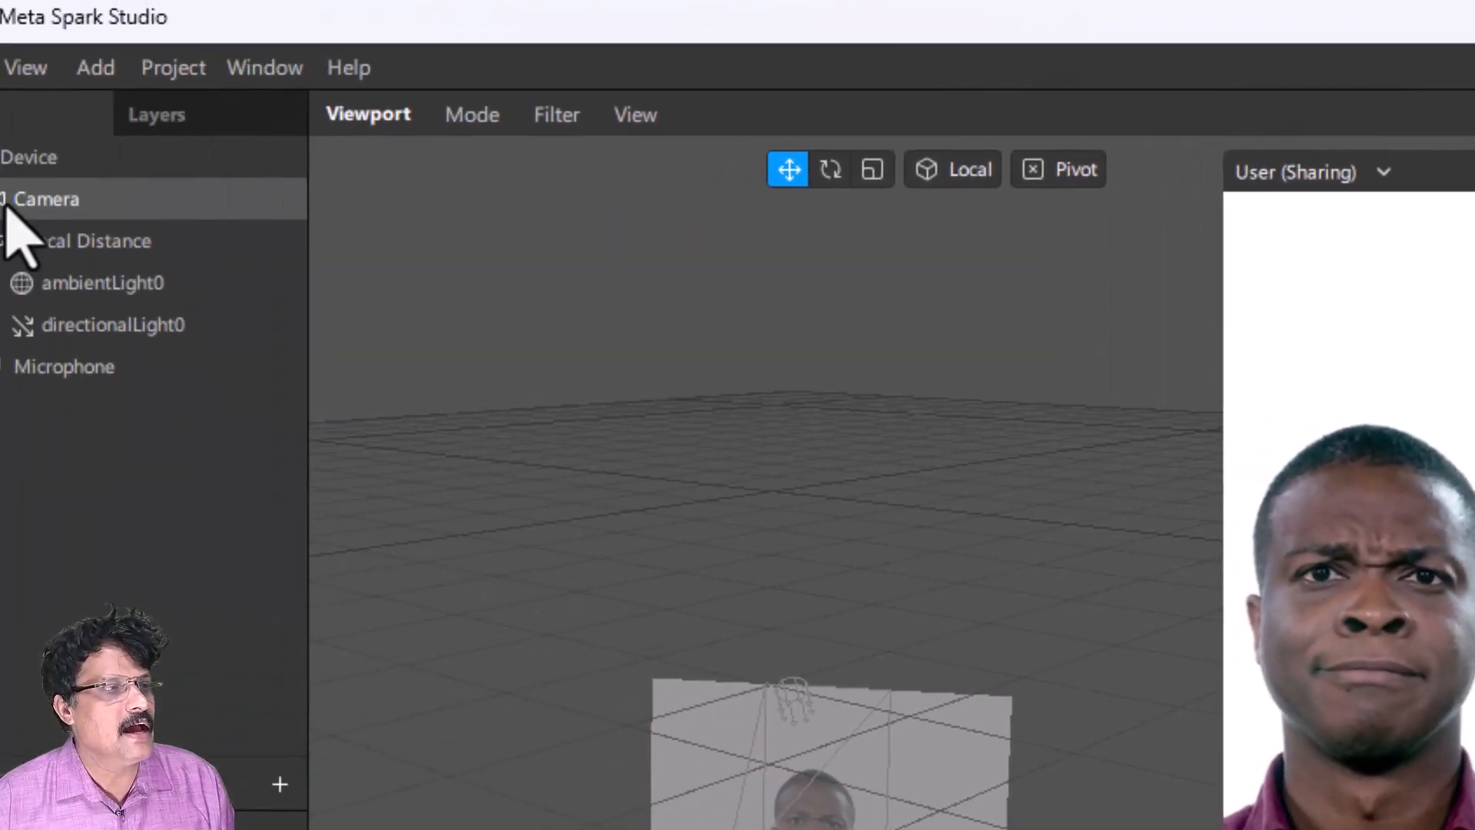
# - Inspect the properties of the Camera, ambientLight0 and directionalLight0 scene objects, and view the project's layers
pyautogui.click(140, 213)
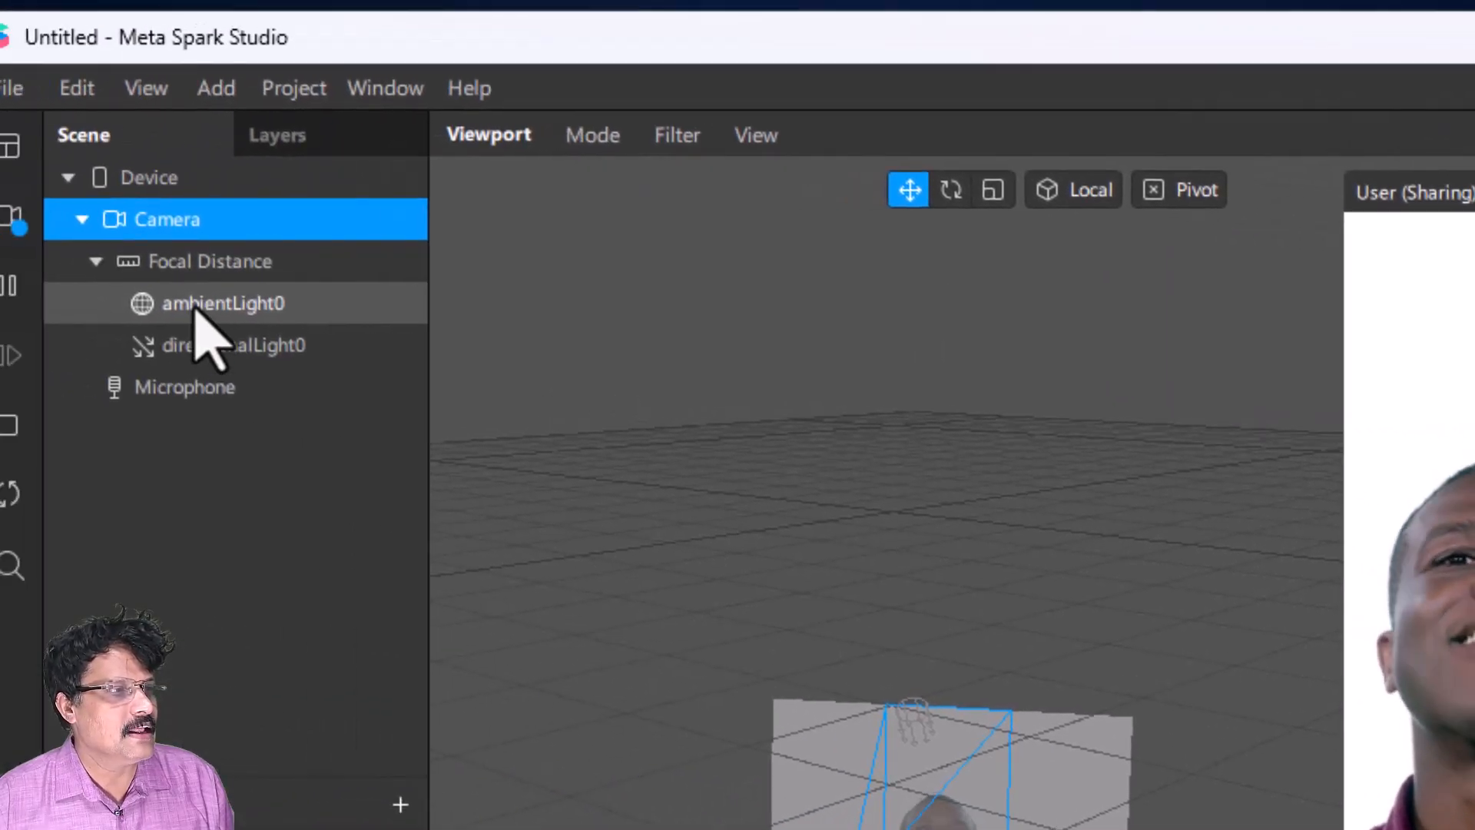
pyautogui.click(198, 307)
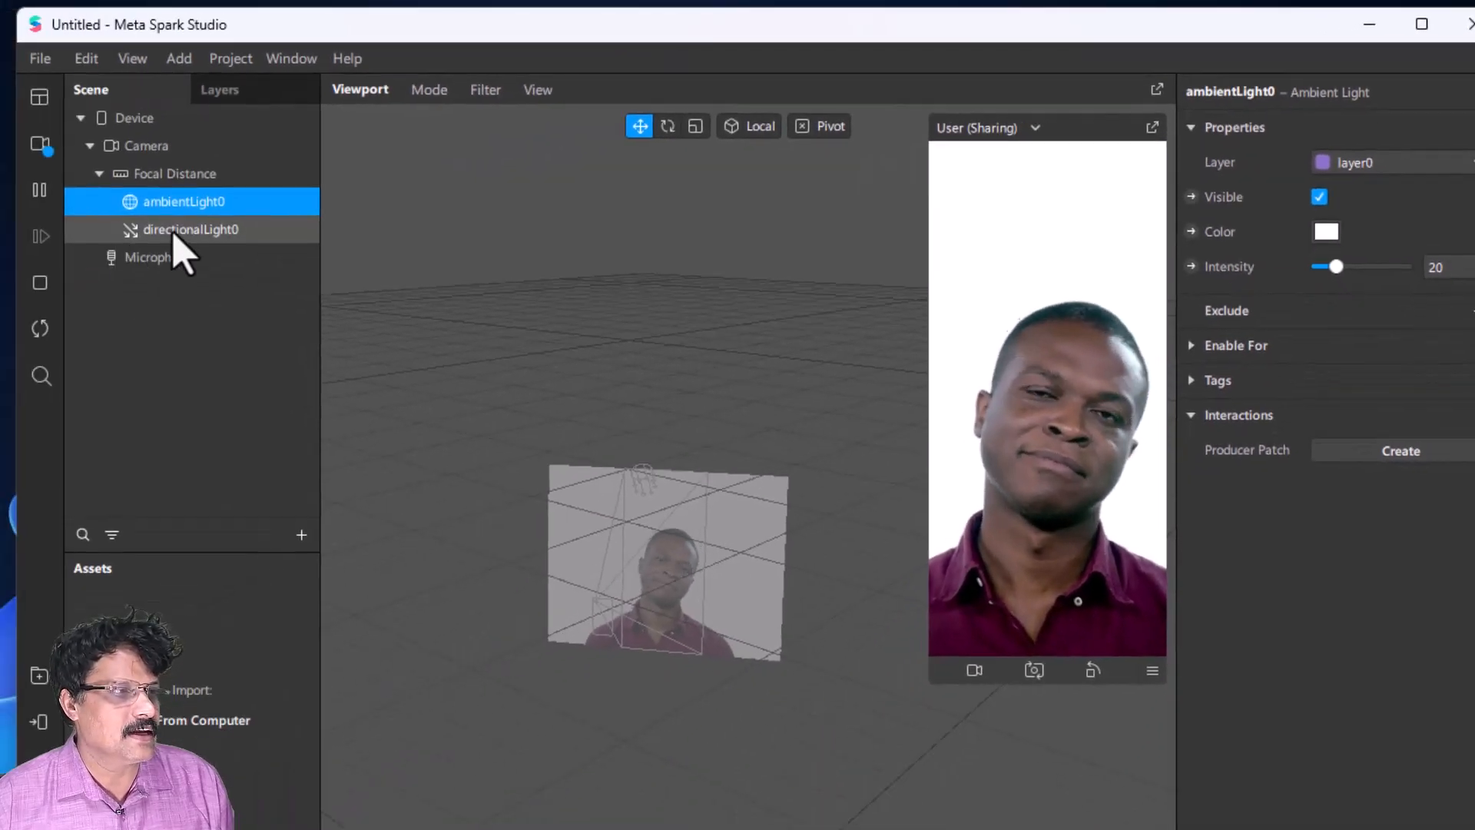
pyautogui.click(178, 230)
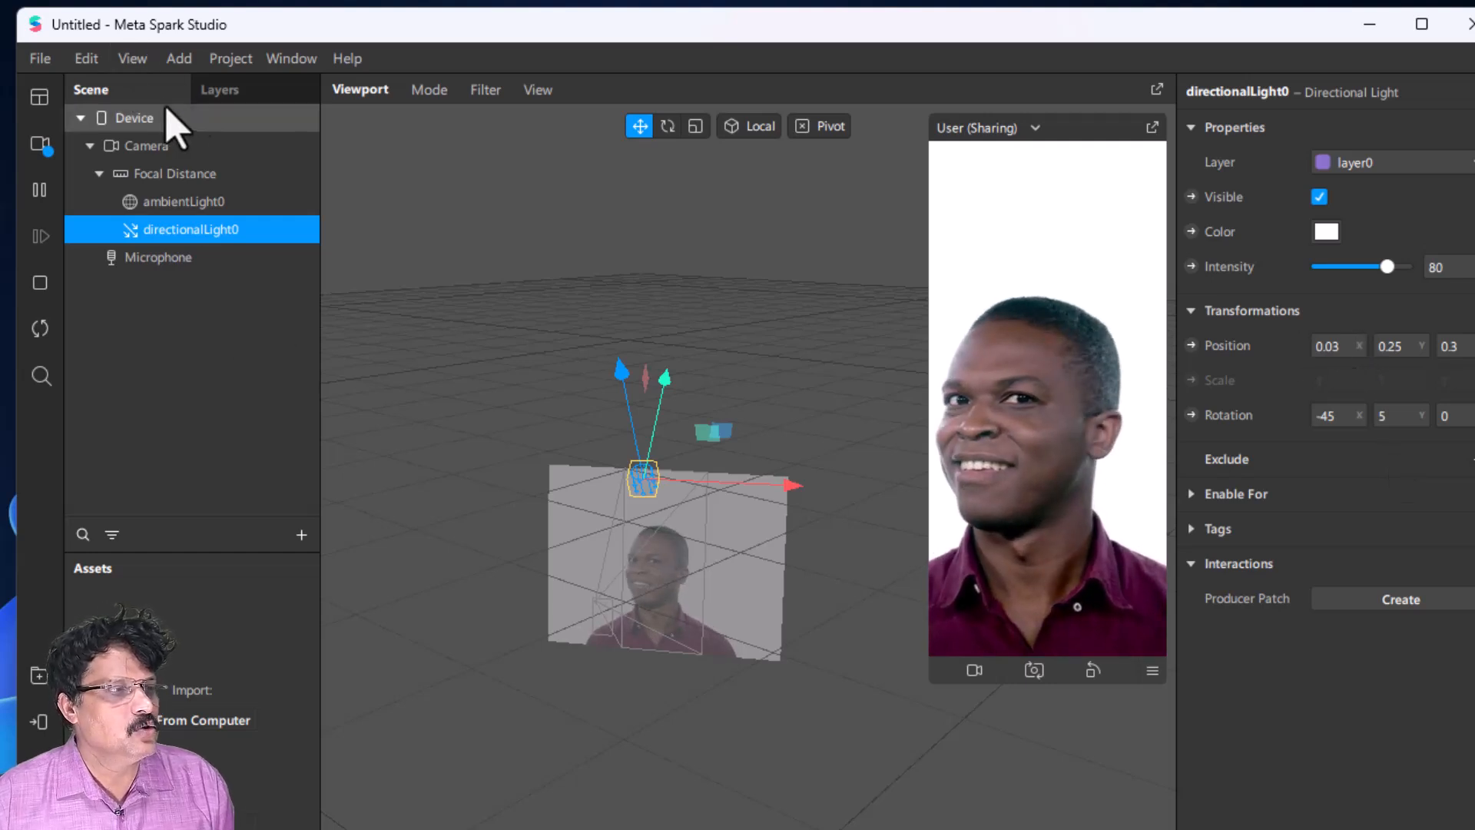
pyautogui.click(220, 92)
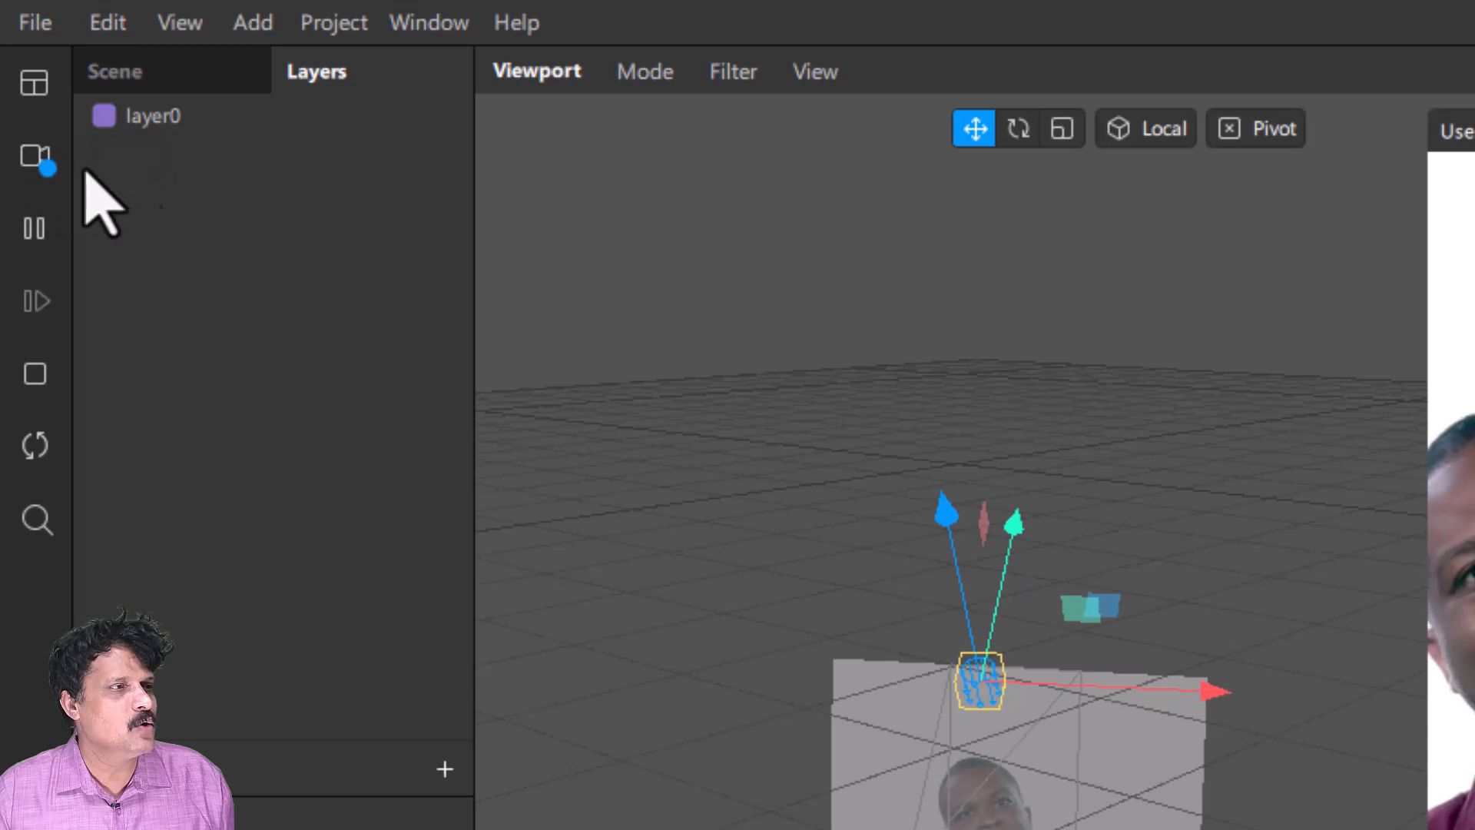
# - Switch the simulator preview from the sample face video to the Logitech Webcam C930e live feed
pyautogui.click(35, 157)
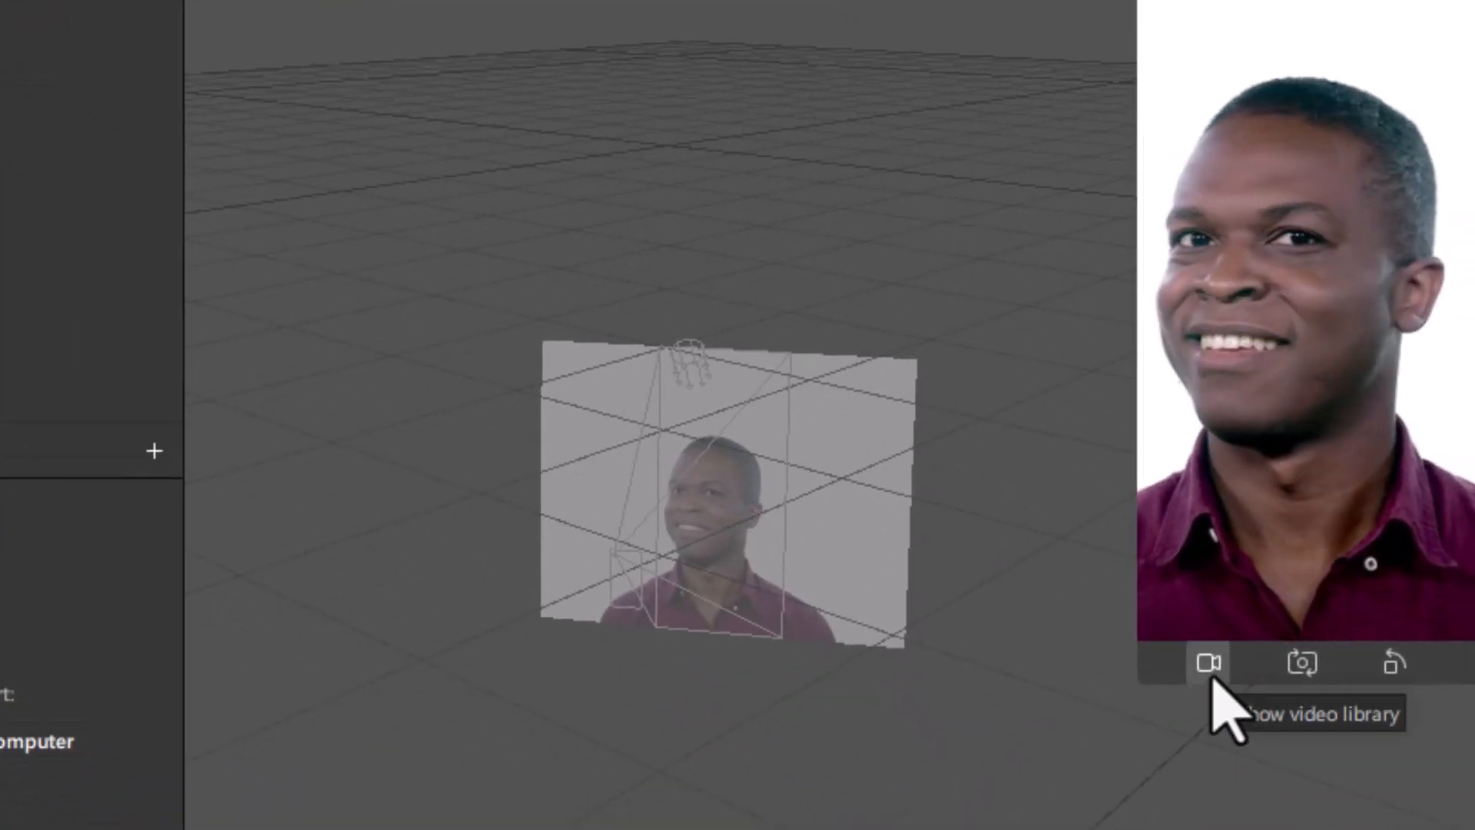
pyautogui.click(1206, 687)
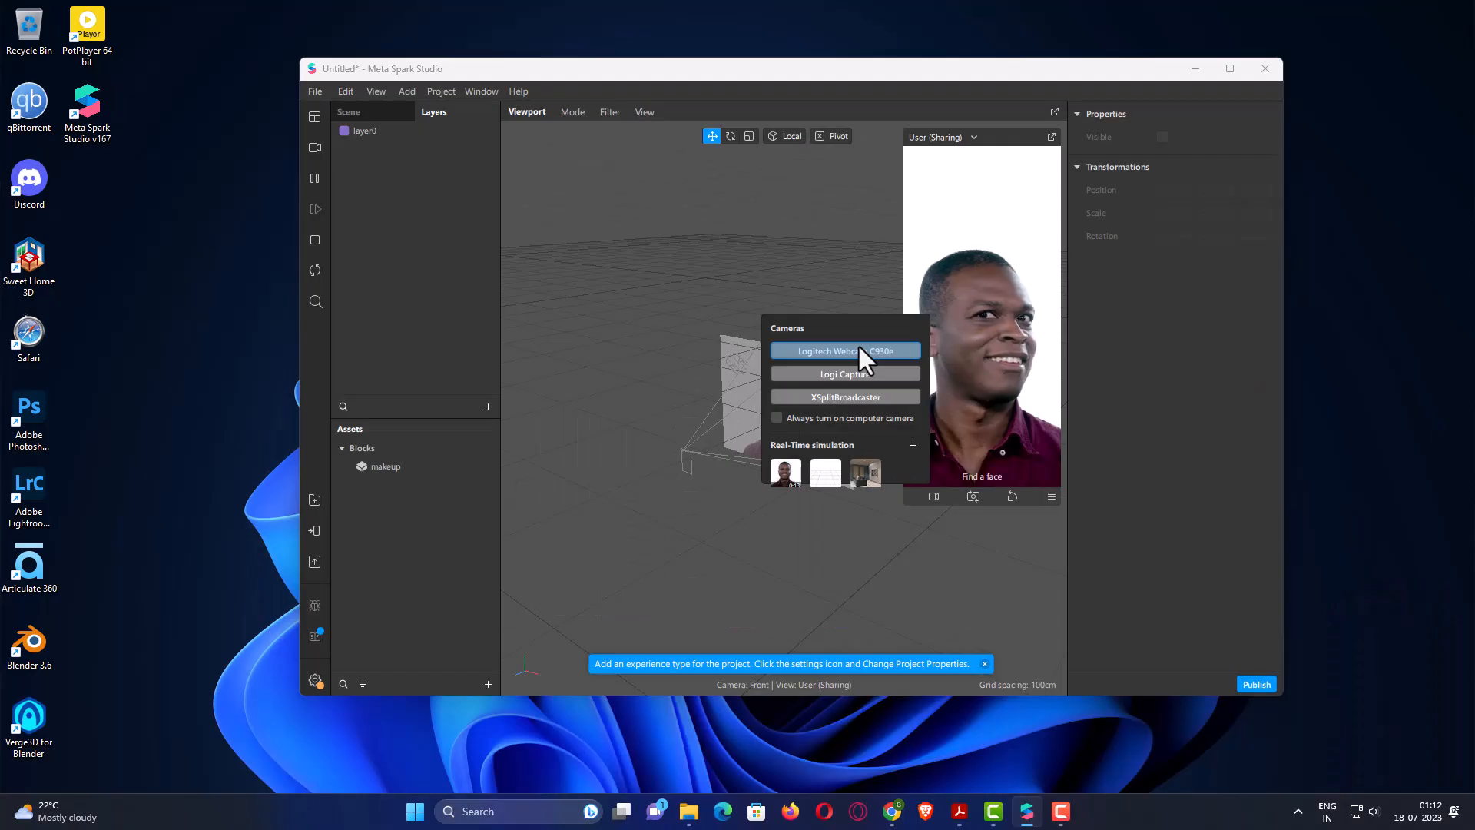
pyautogui.click(1033, 317)
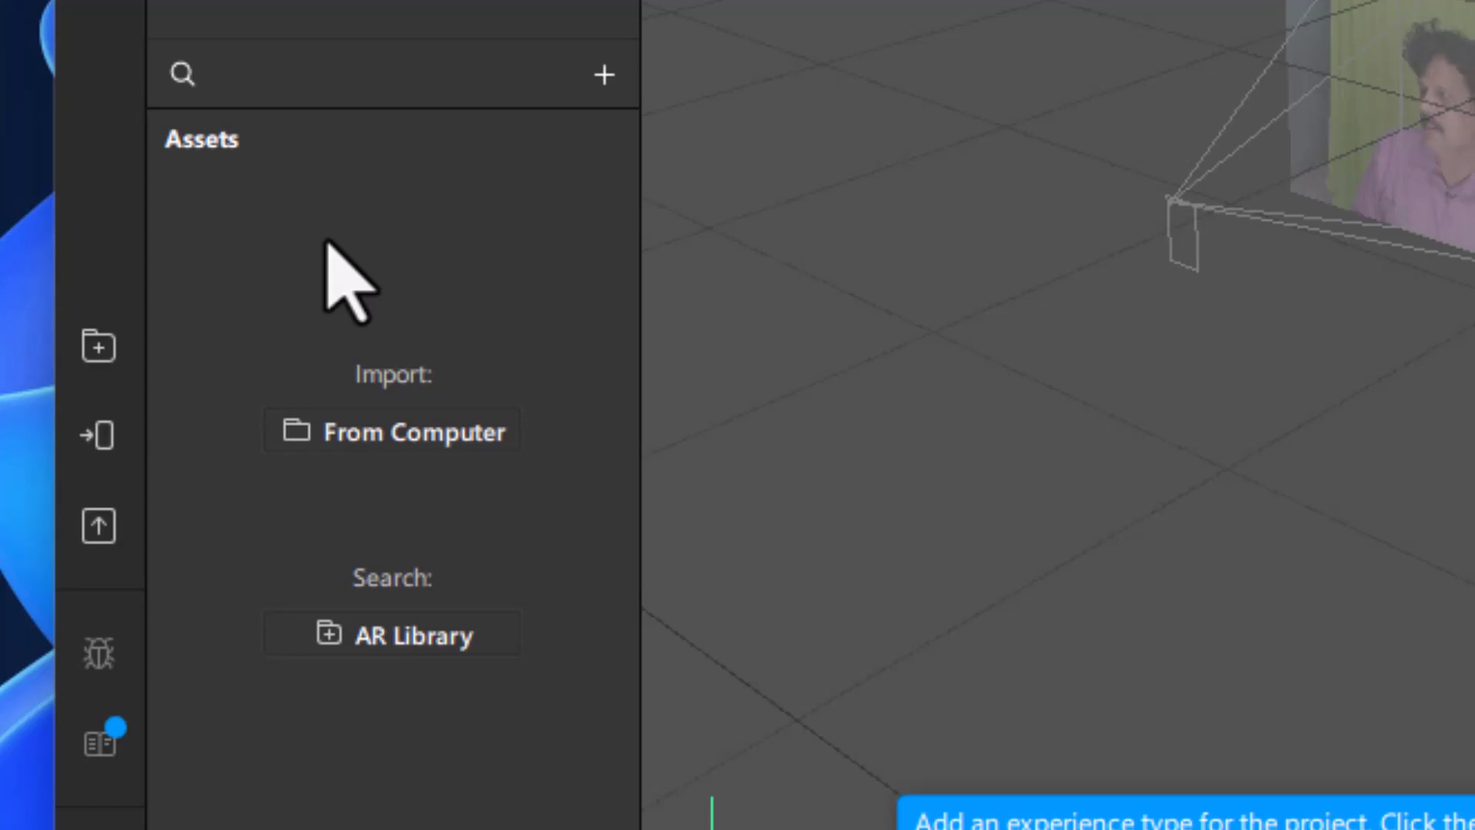
# - Check the asset import from the computer and cancel it, and open the AR Library instead, moving its window clear of the simulator
pyautogui.click(366, 435)
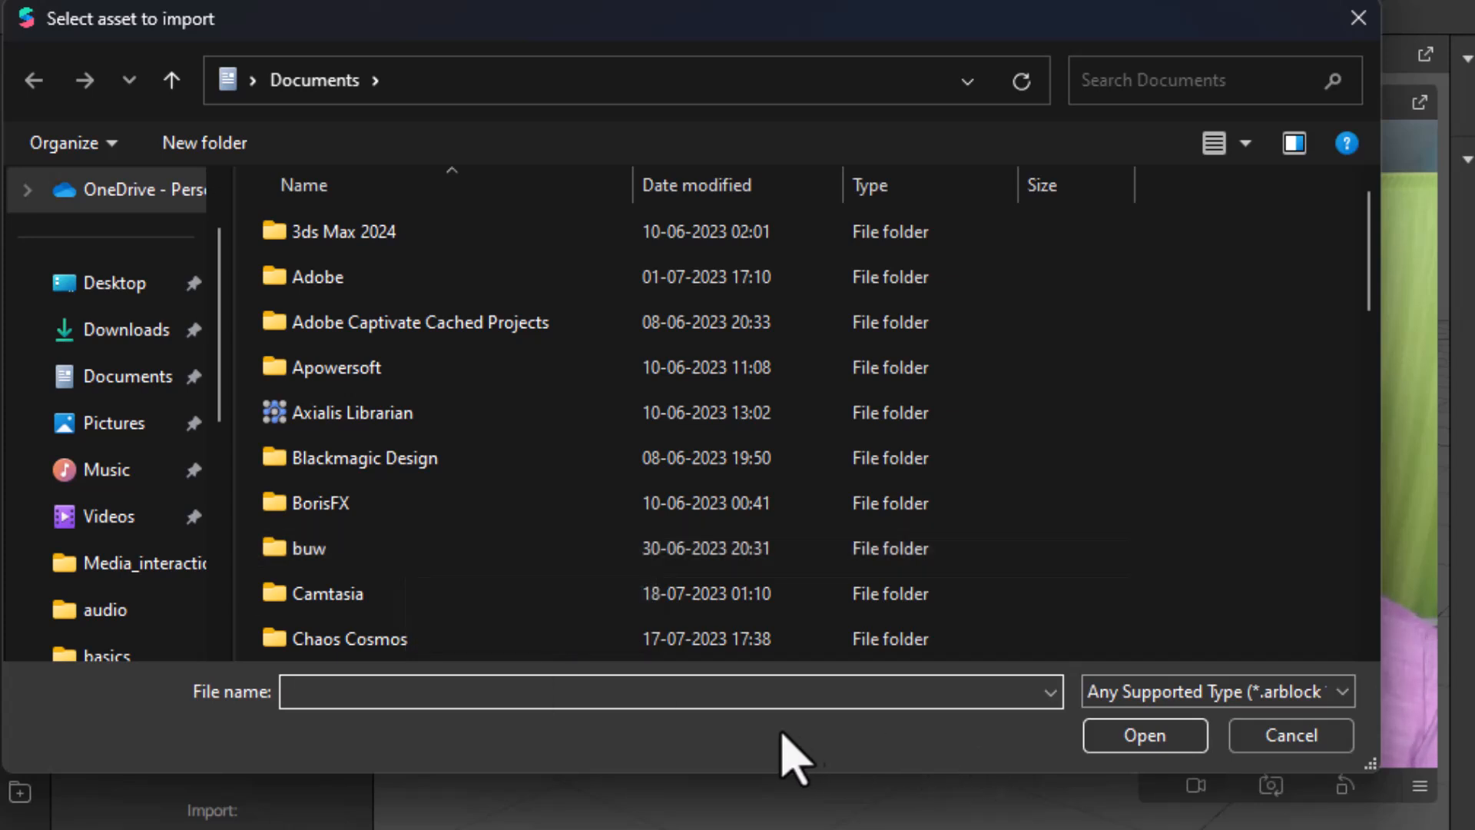
pyautogui.click(1261, 734)
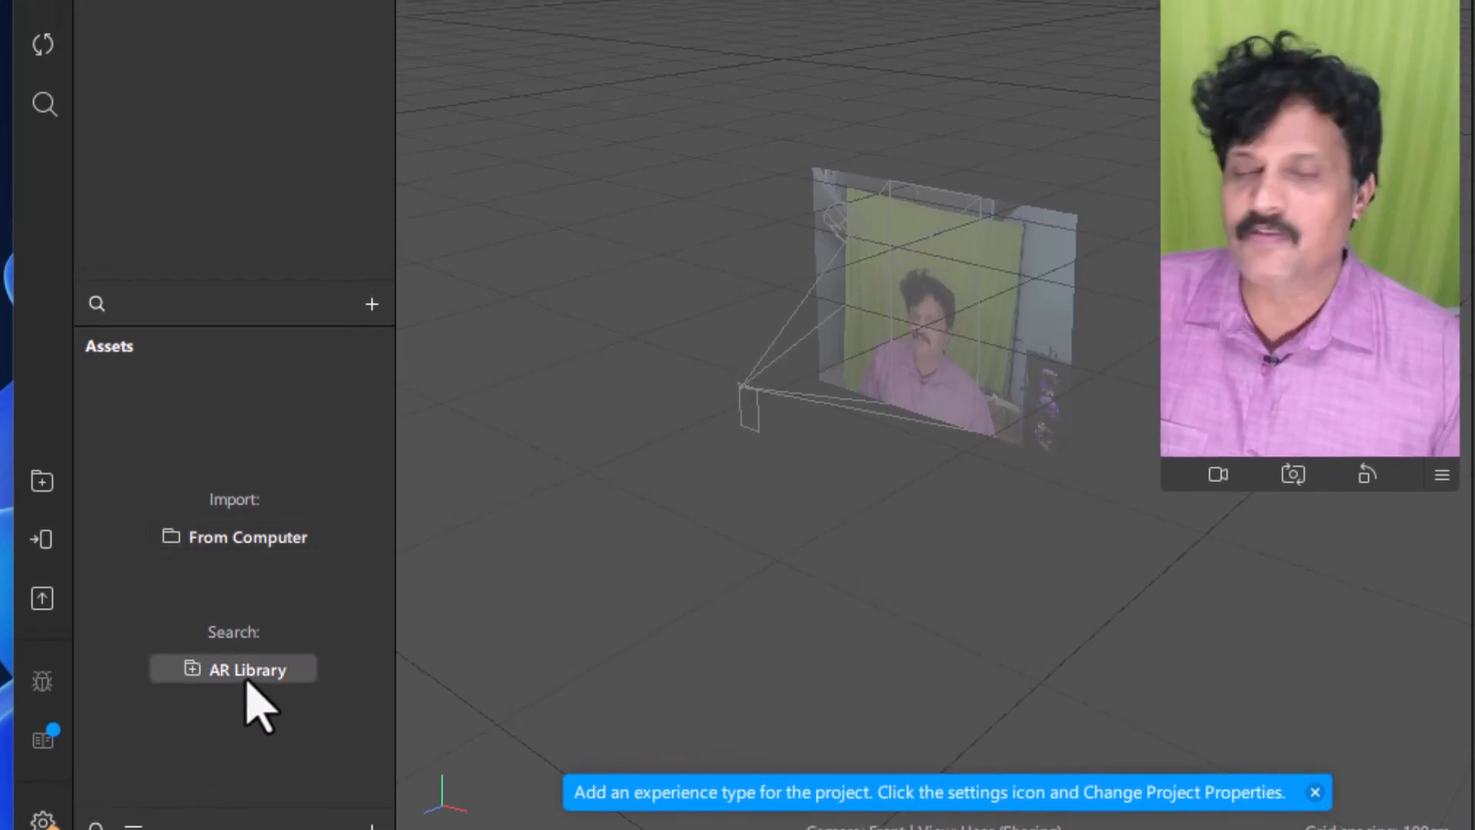
pyautogui.click(245, 673)
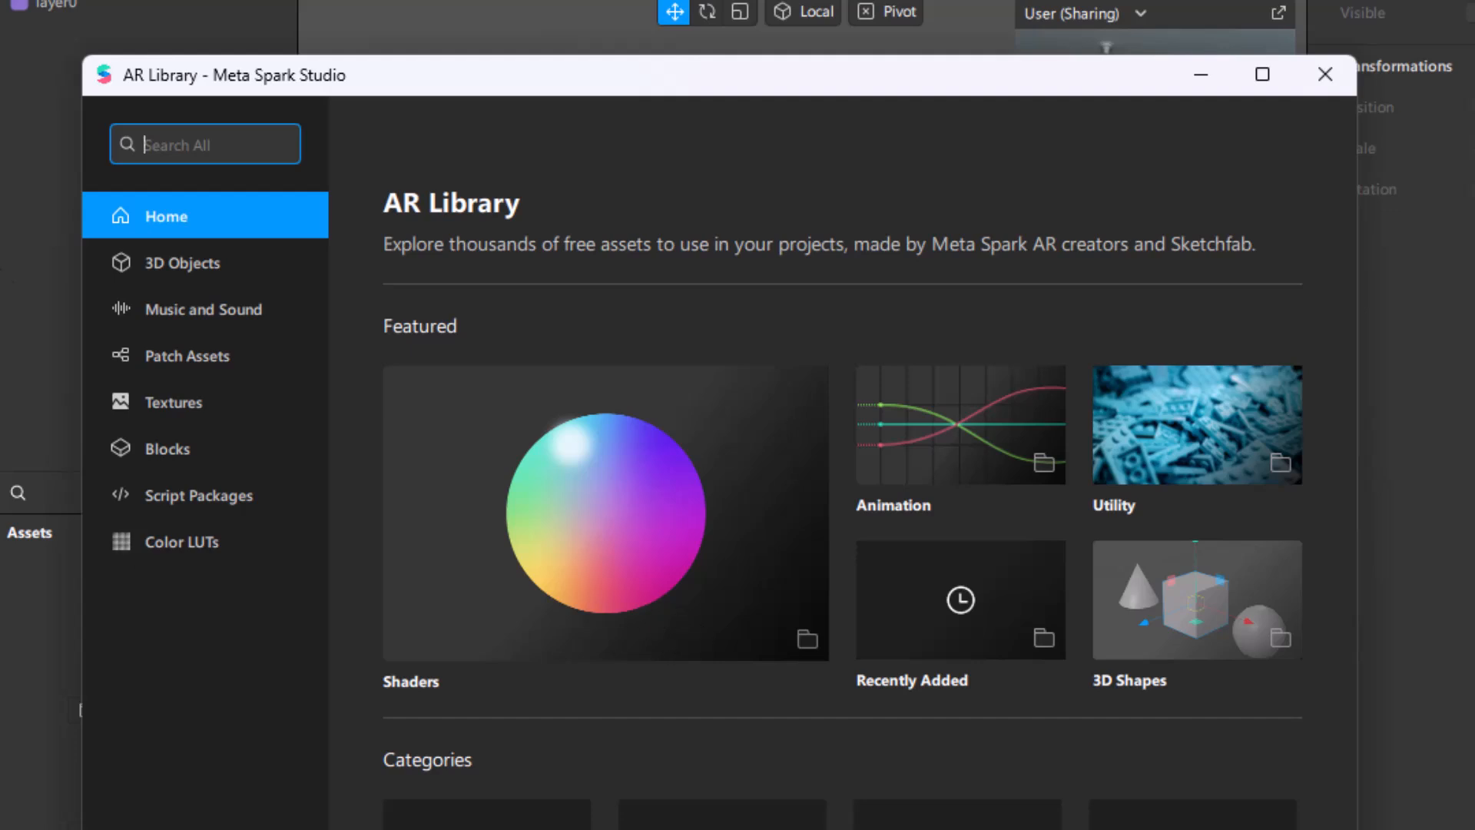
pyautogui.moveTo(451, 89); pyautogui.dragTo(98, 0)
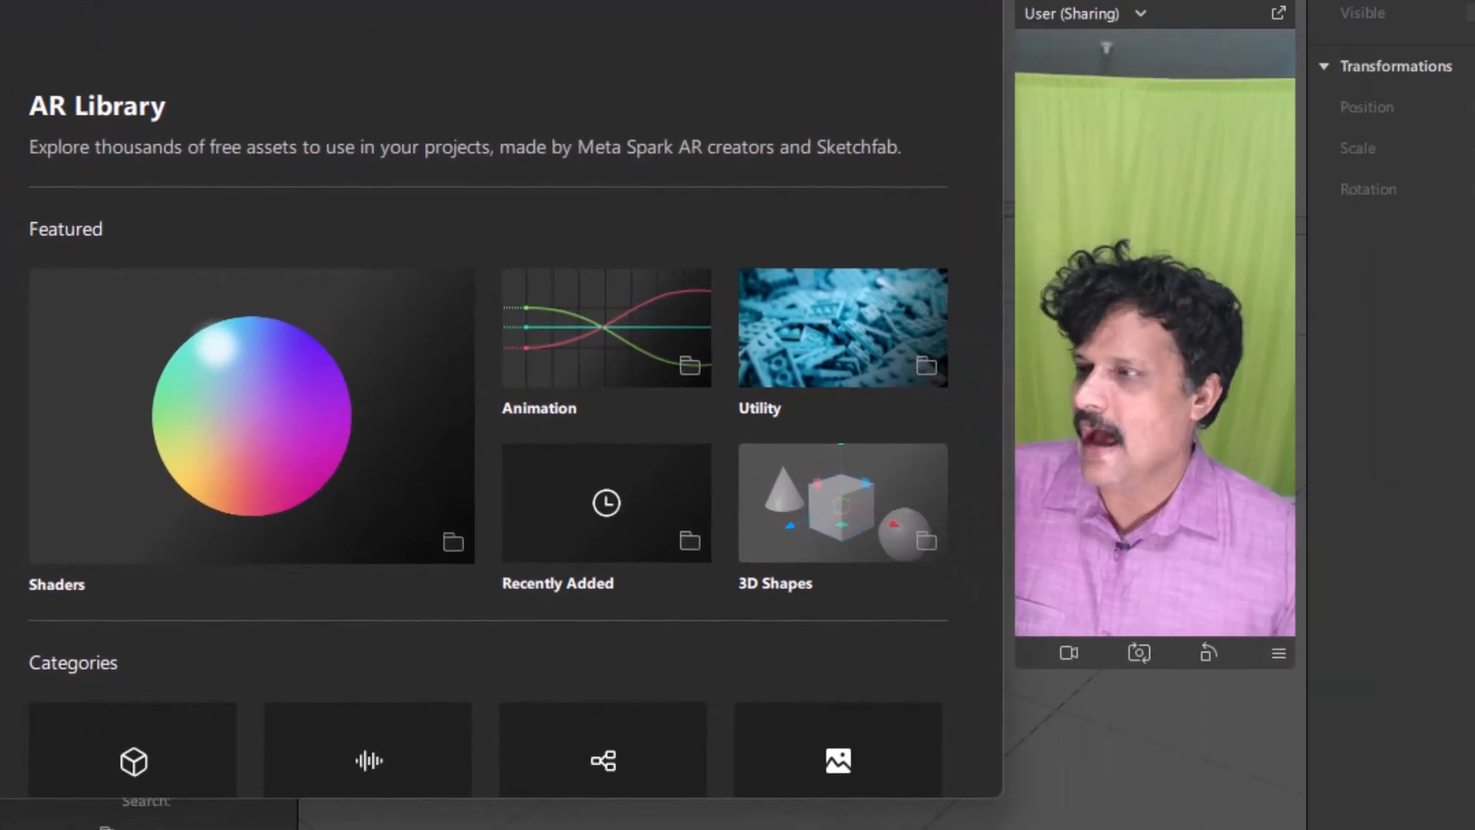
# - Browse the AR Library's 3D Objects, examining the Animals and Food collections and the general asset list
pyautogui.click(26, 197)
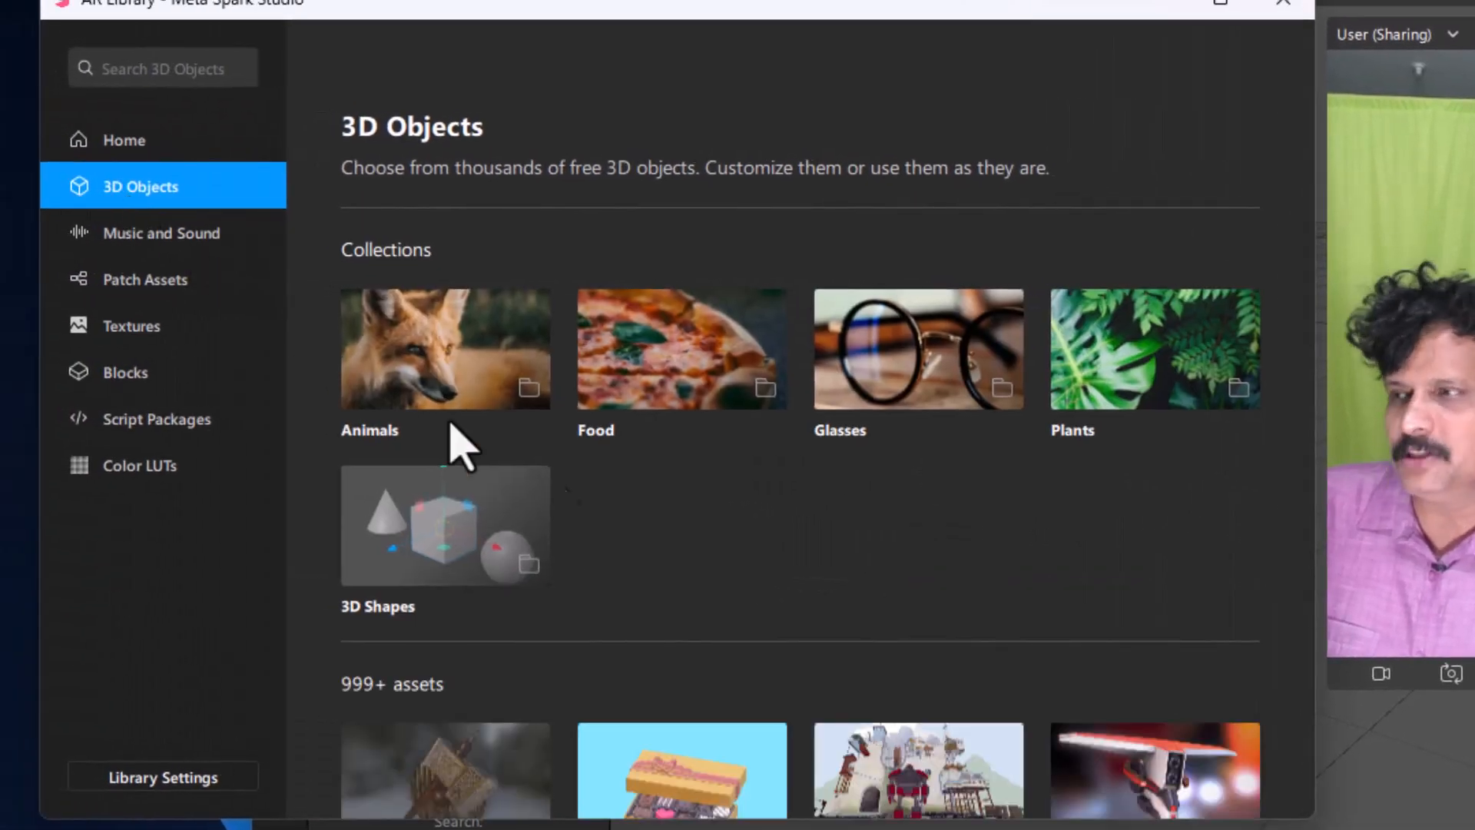
pyautogui.click(461, 357)
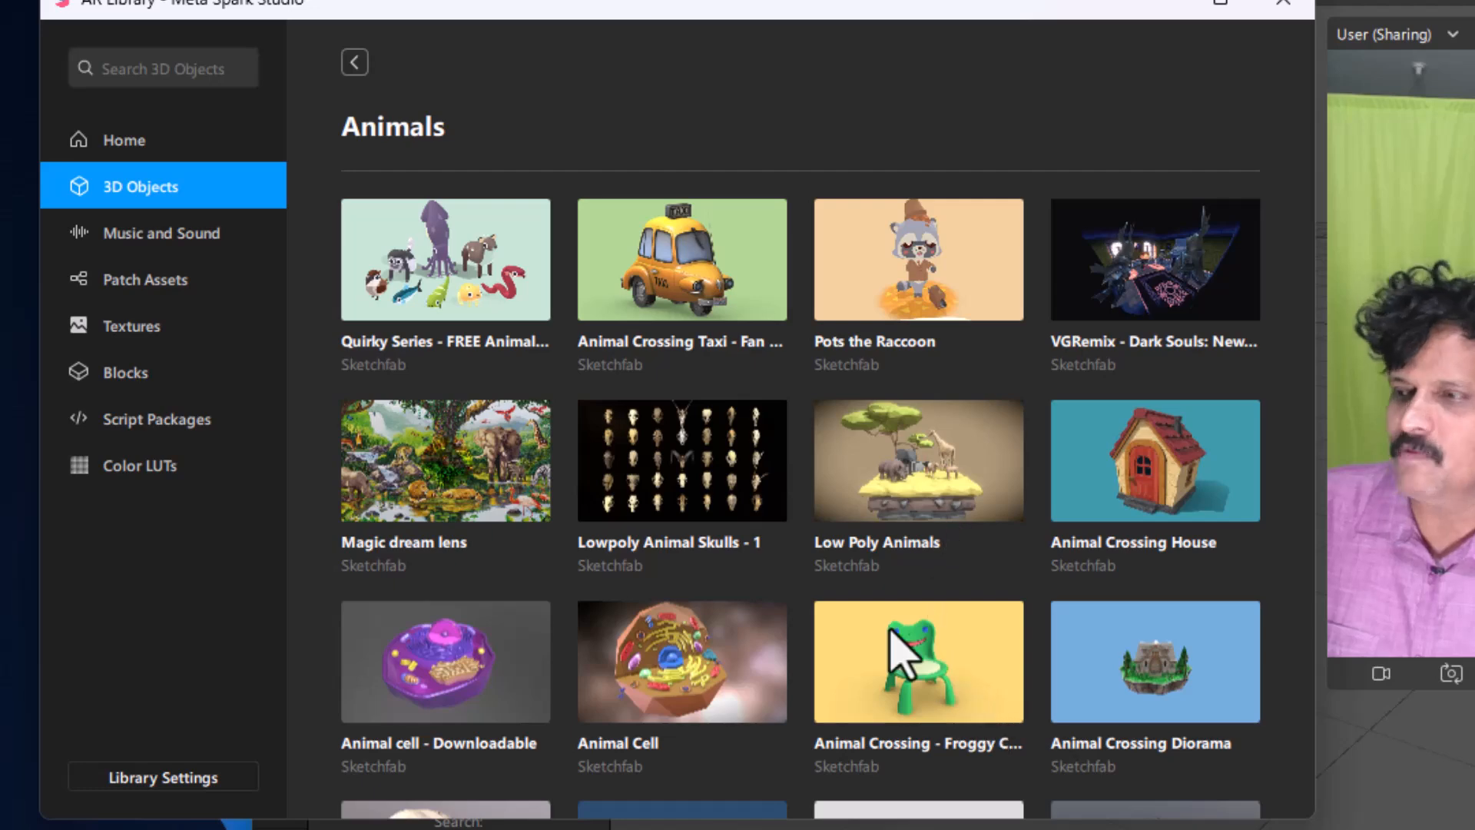
pyautogui.click(354, 62)
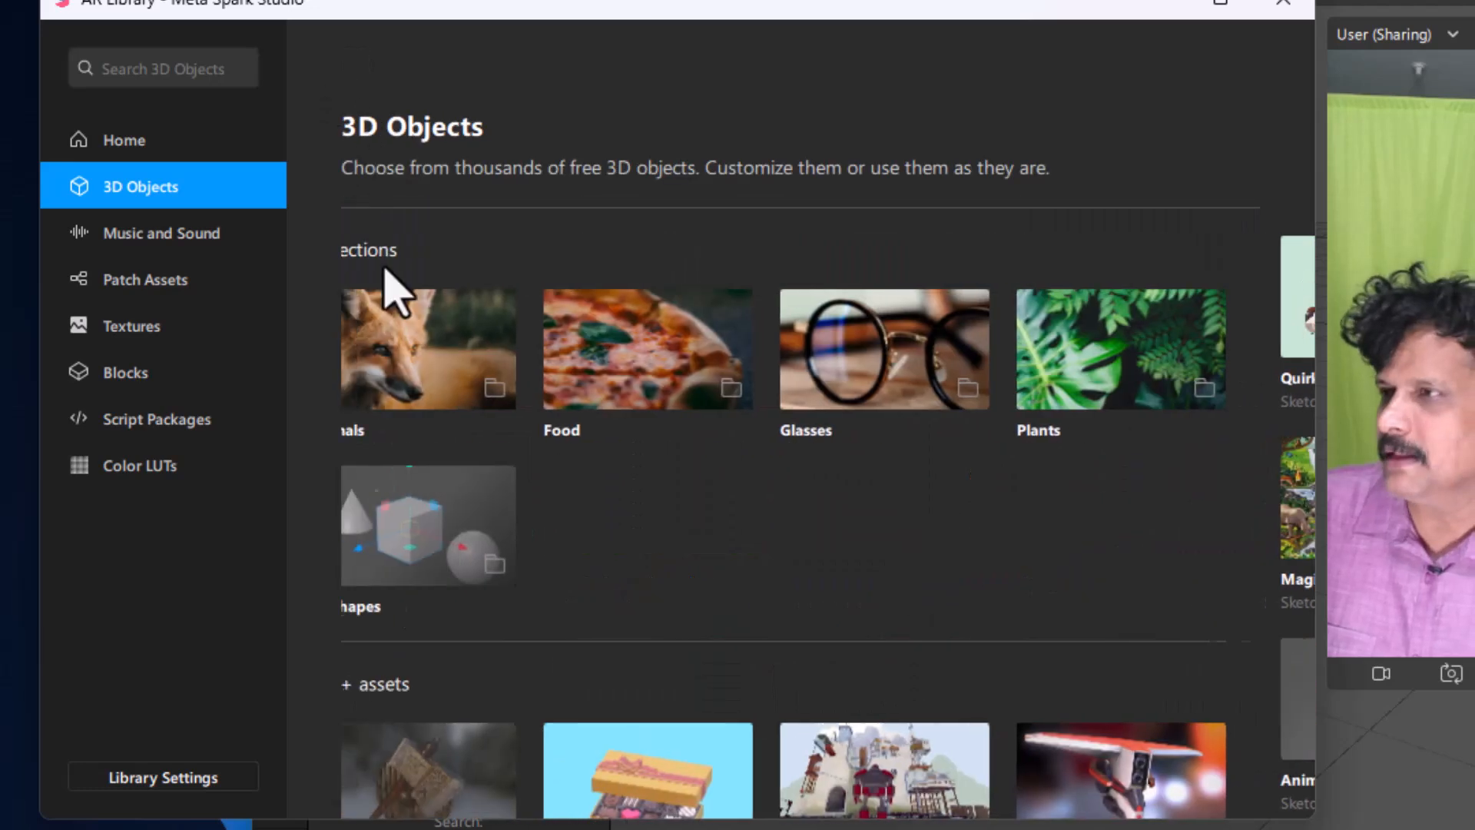
pyautogui.click(665, 326)
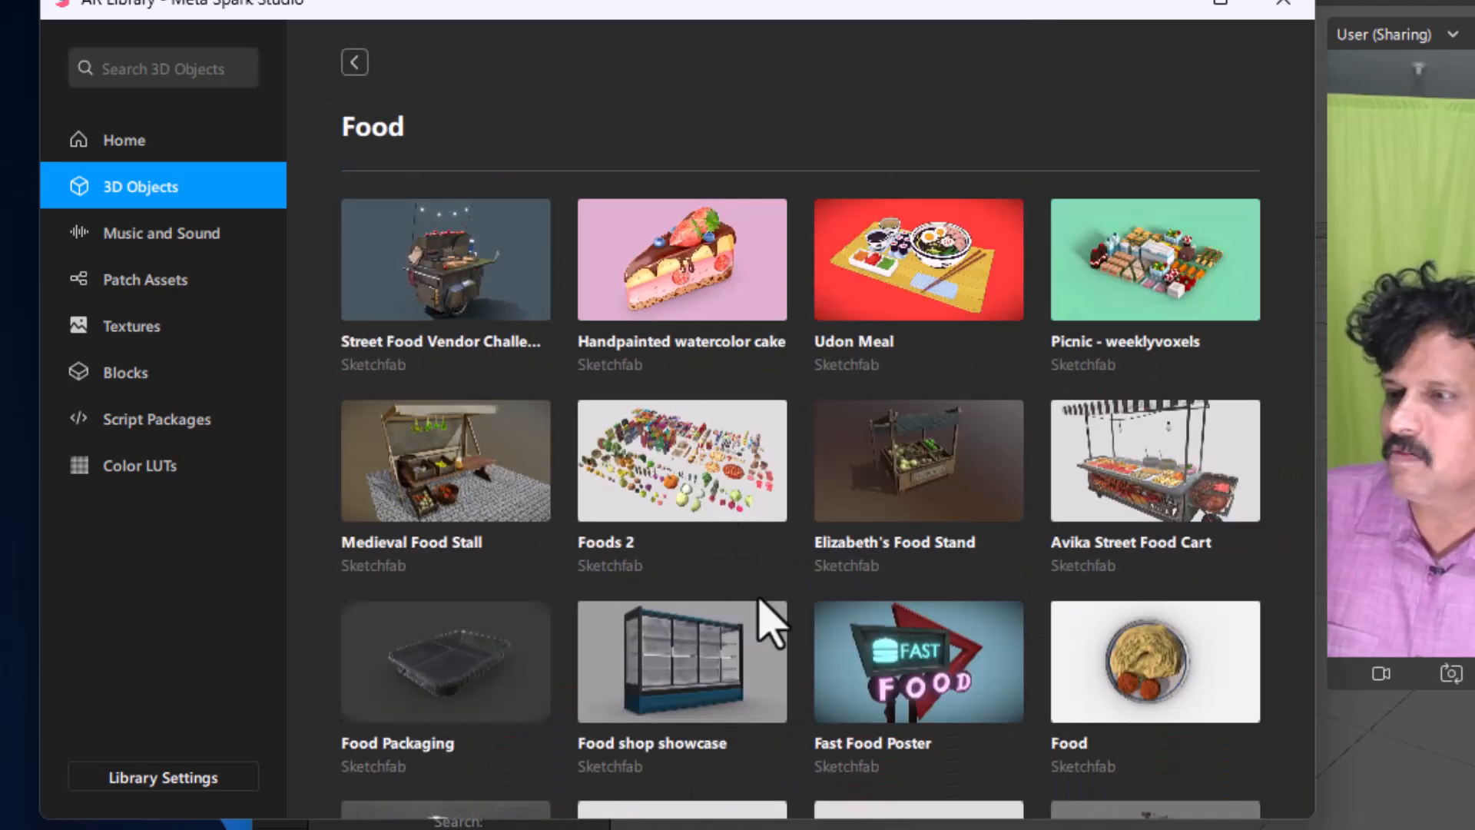
pyautogui.click(360, 64)
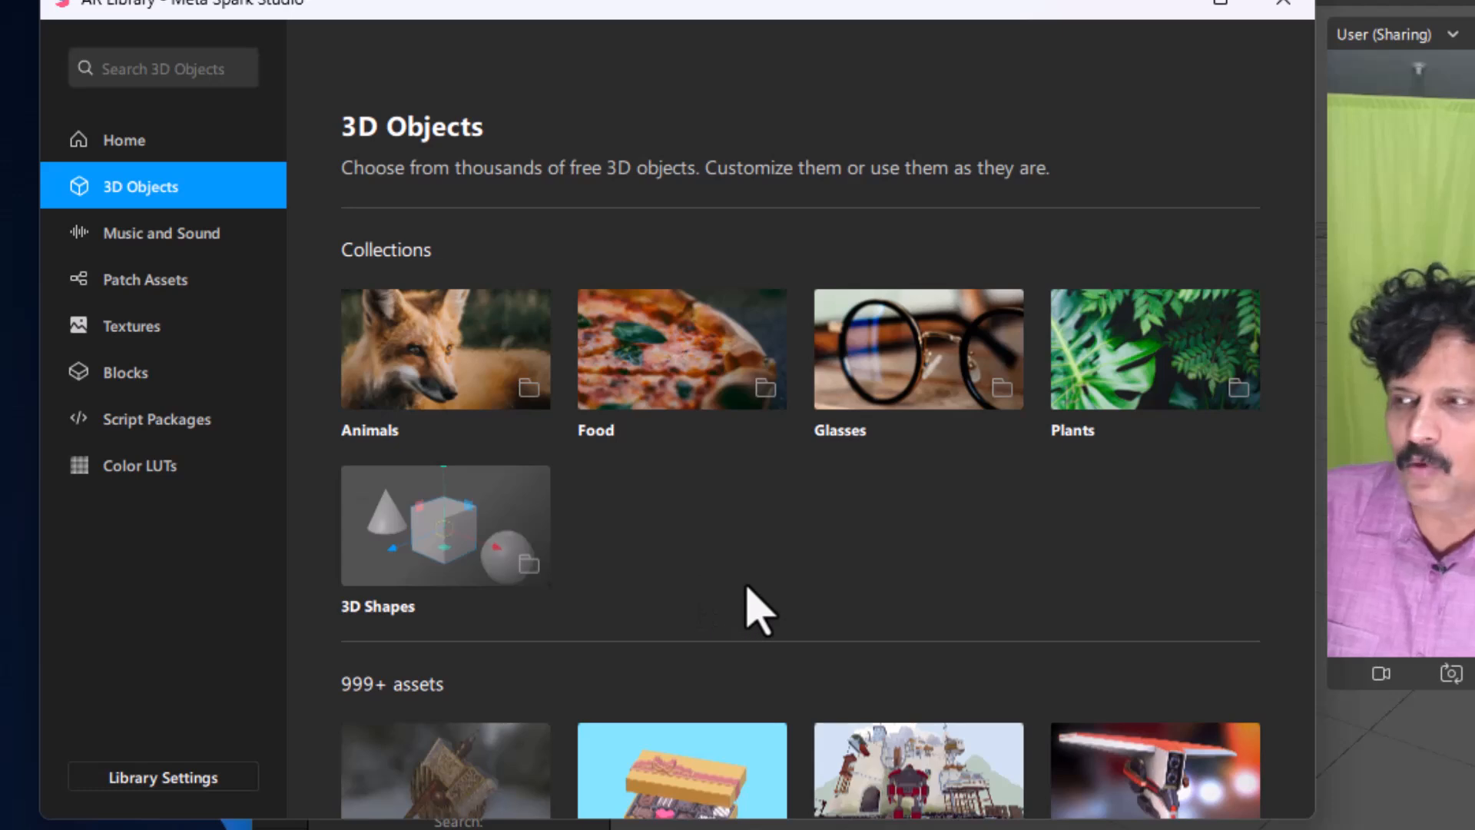
pyautogui.scroll(-4, 749, 599)
pyautogui.scroll(-4, 756, 611)
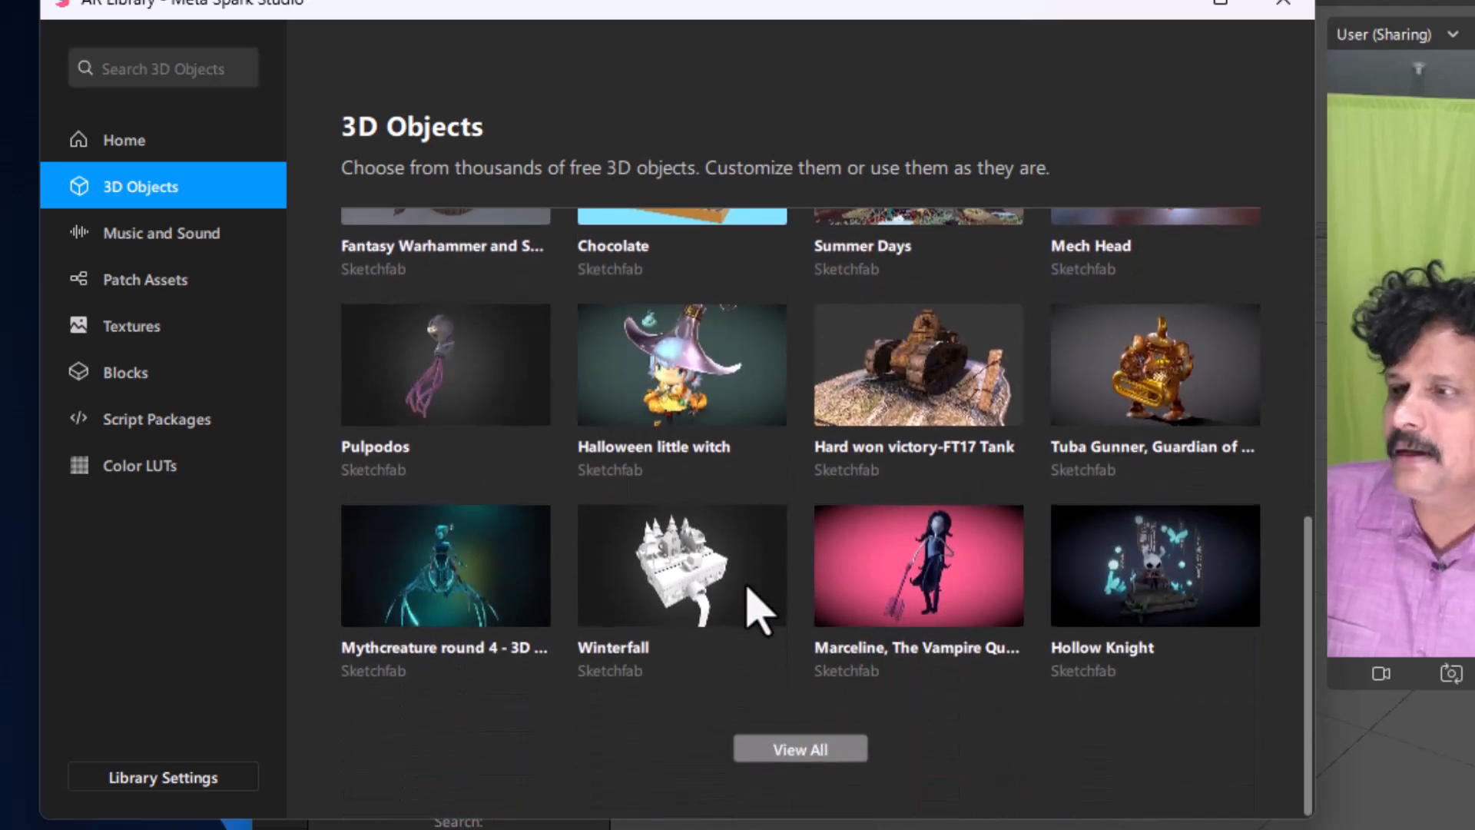
pyautogui.scroll(2, 756, 611)
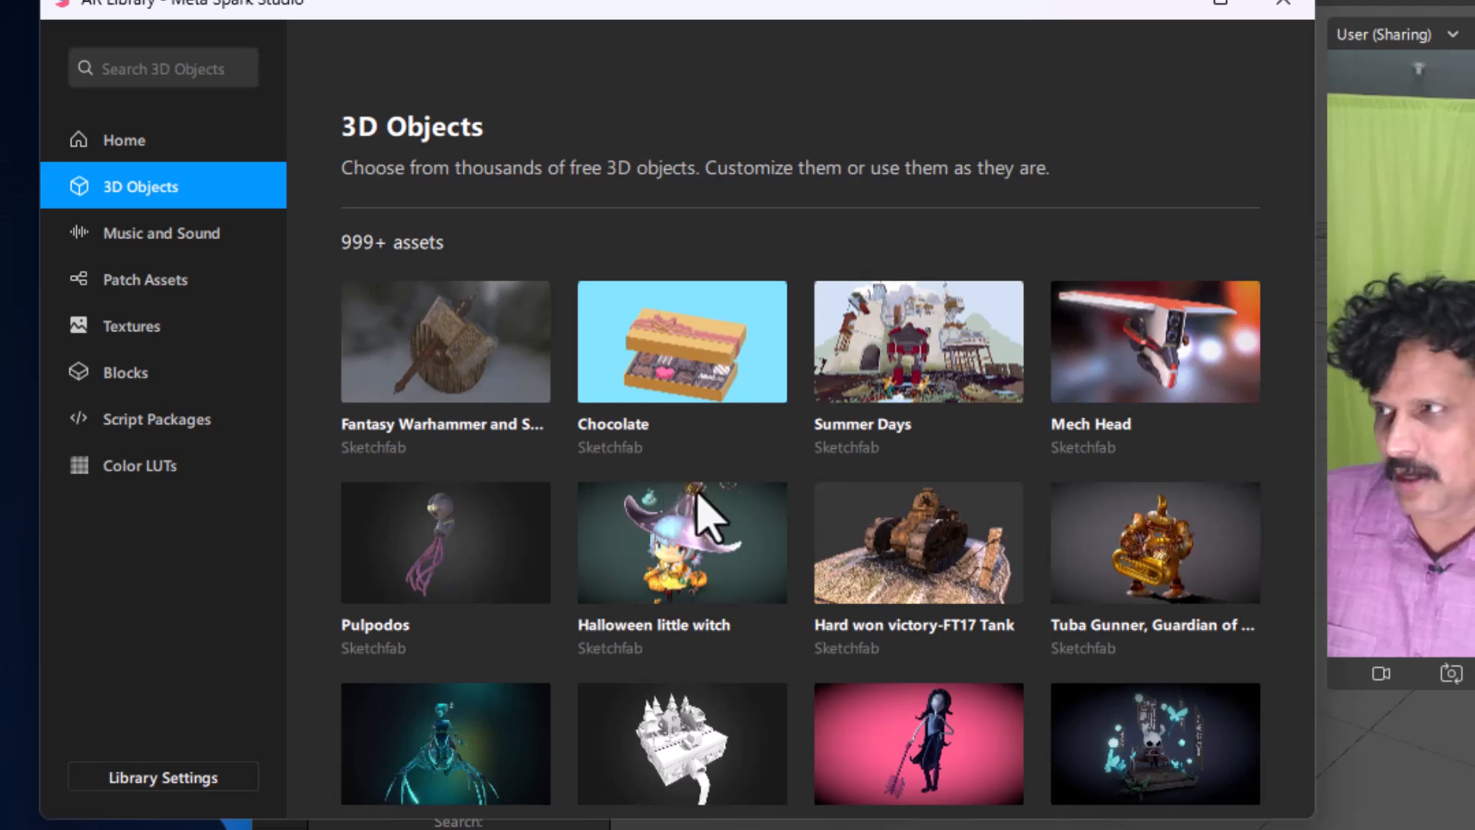
# - Look through the library's Music and Sound, Patch Assets, Textures, Blocks, Script Packages and Color LUTs categories
pyautogui.click(170, 244)
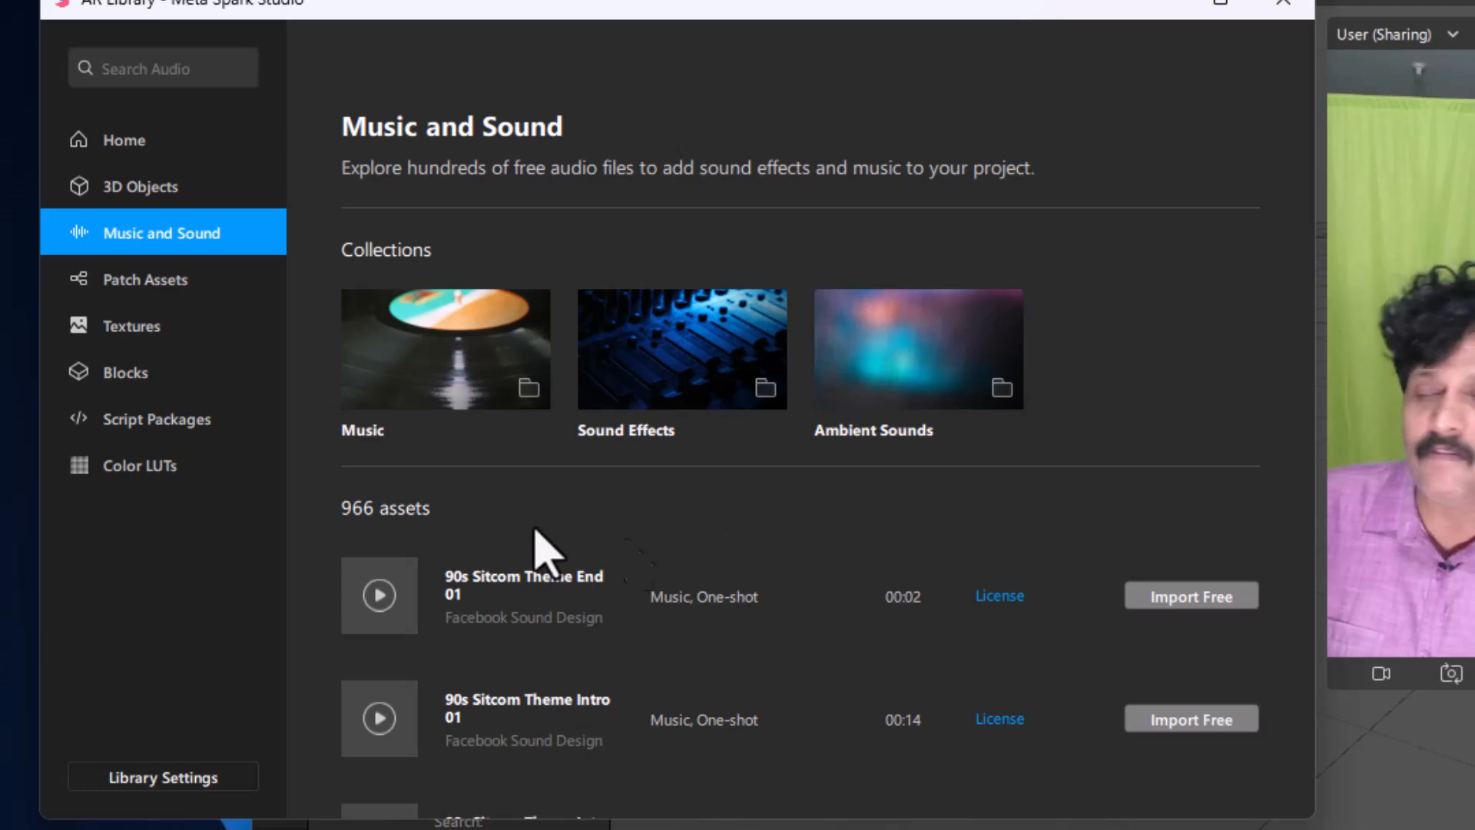
pyautogui.click(158, 285)
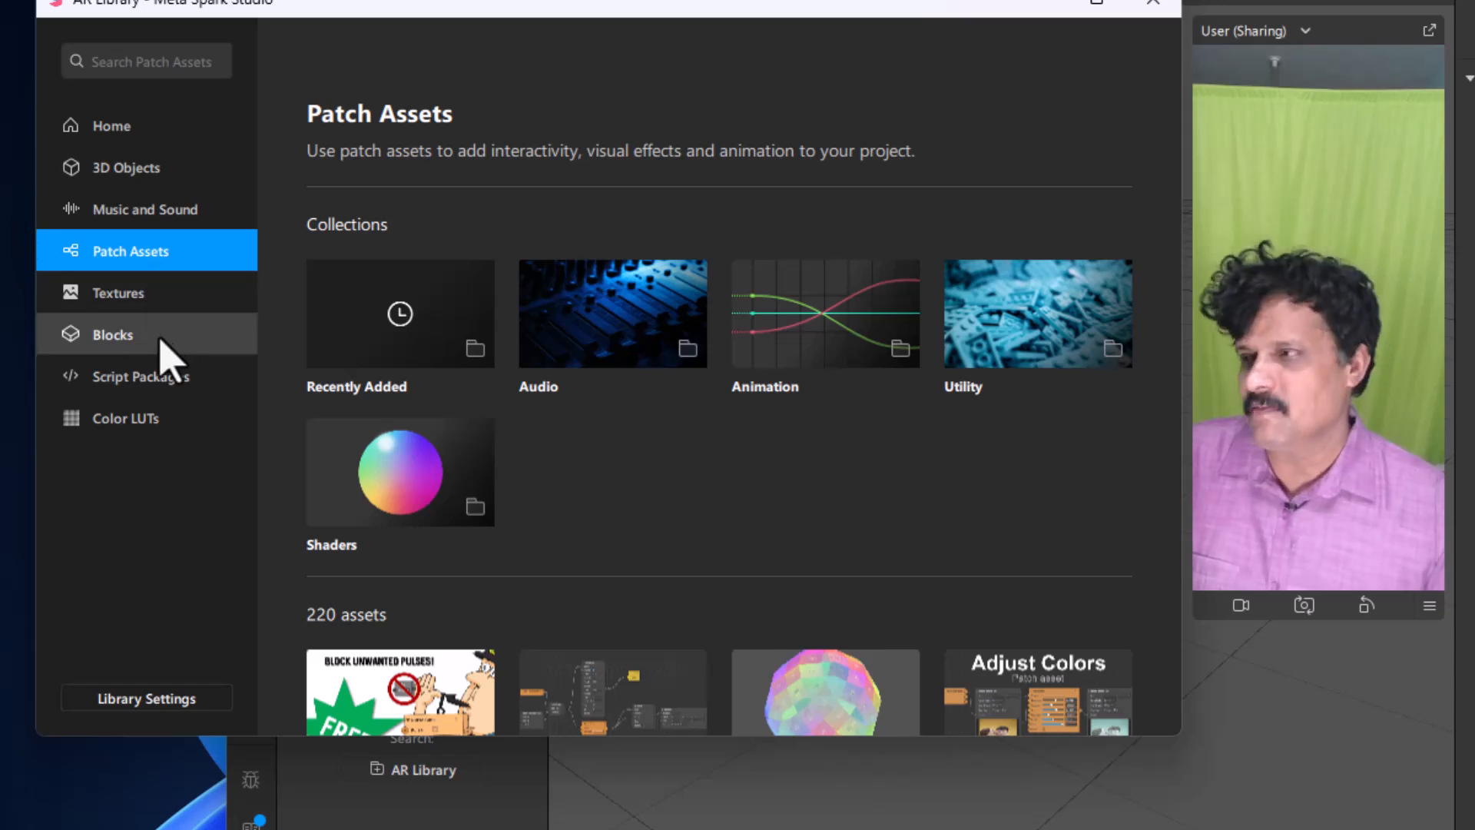
pyautogui.click(176, 319)
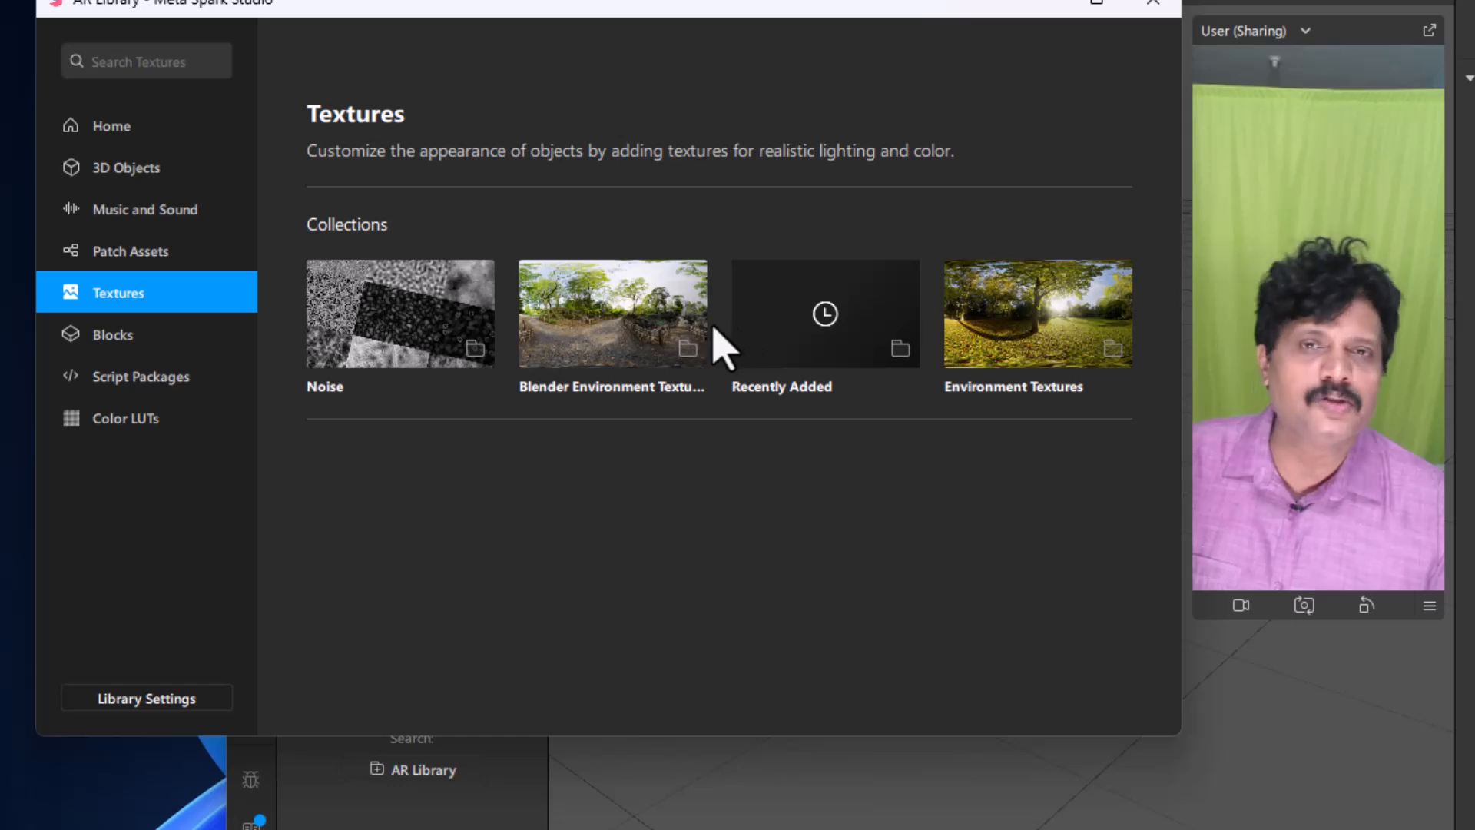
pyautogui.click(174, 355)
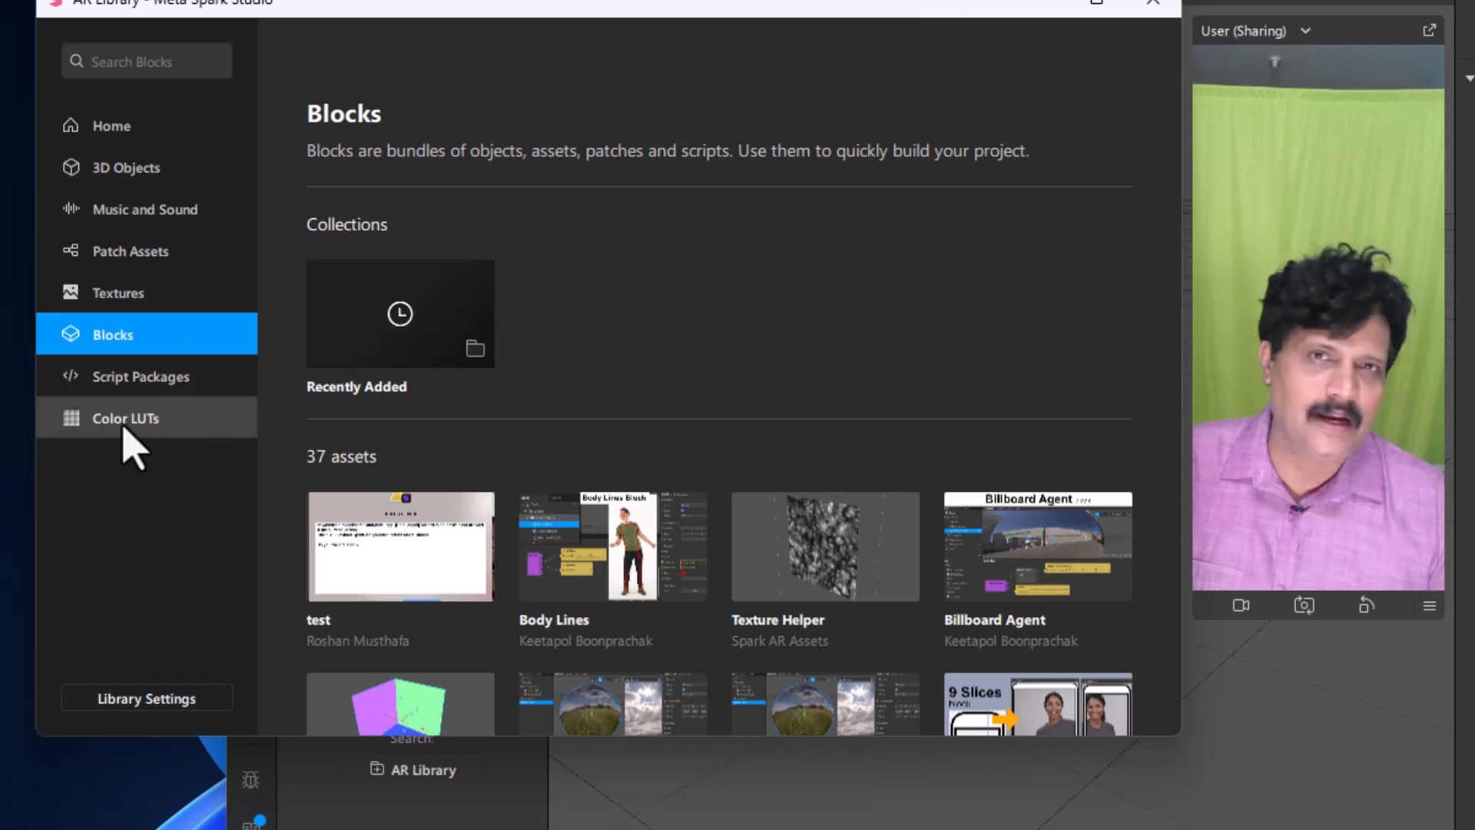
pyautogui.click(178, 394)
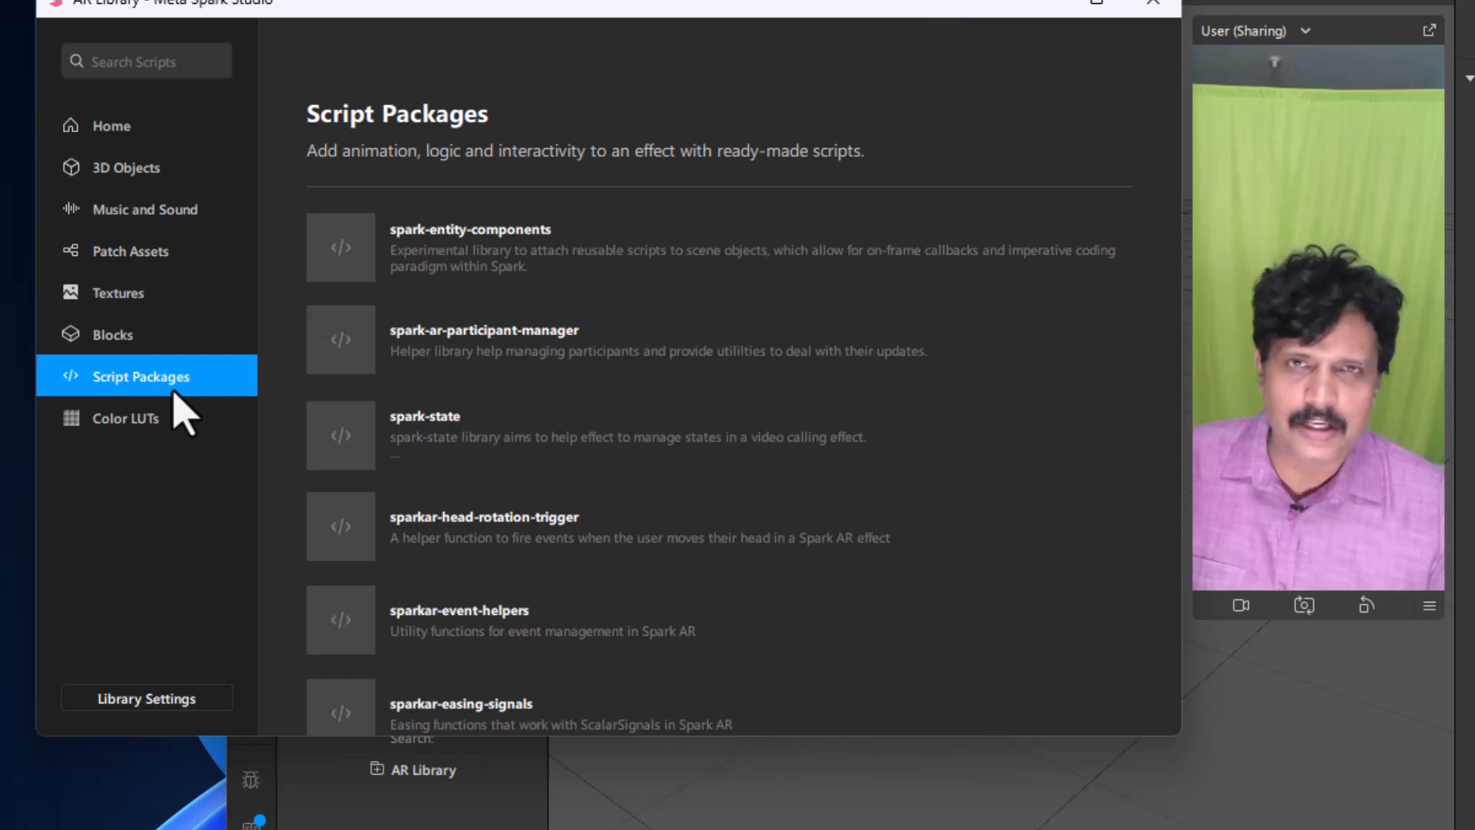
pyautogui.click(165, 434)
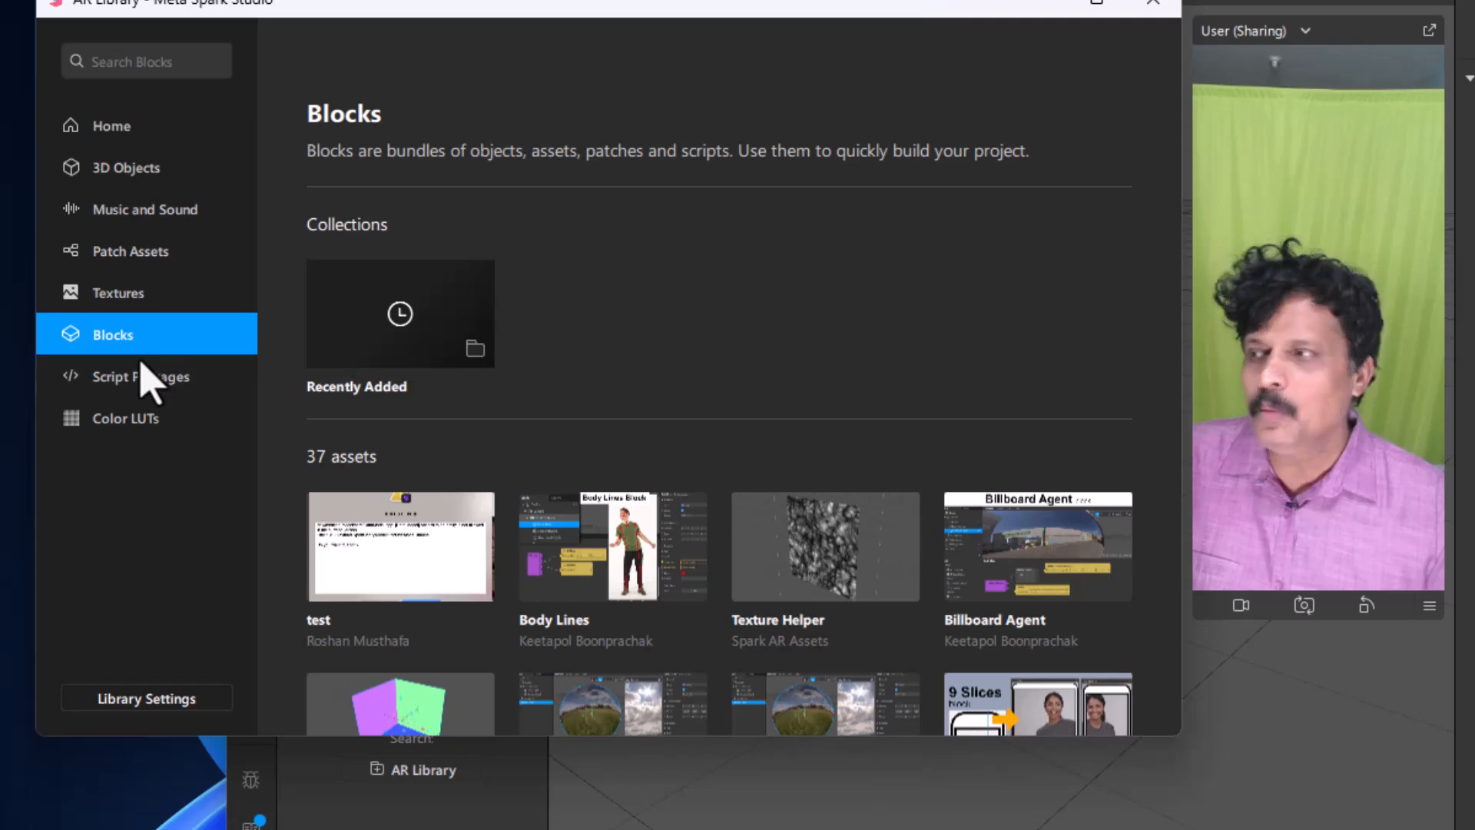
# - Import the free Makeup block from the full list of Blocks into the project, and enlarge the simulator preview
pyautogui.scroll(-5, 501, 509)
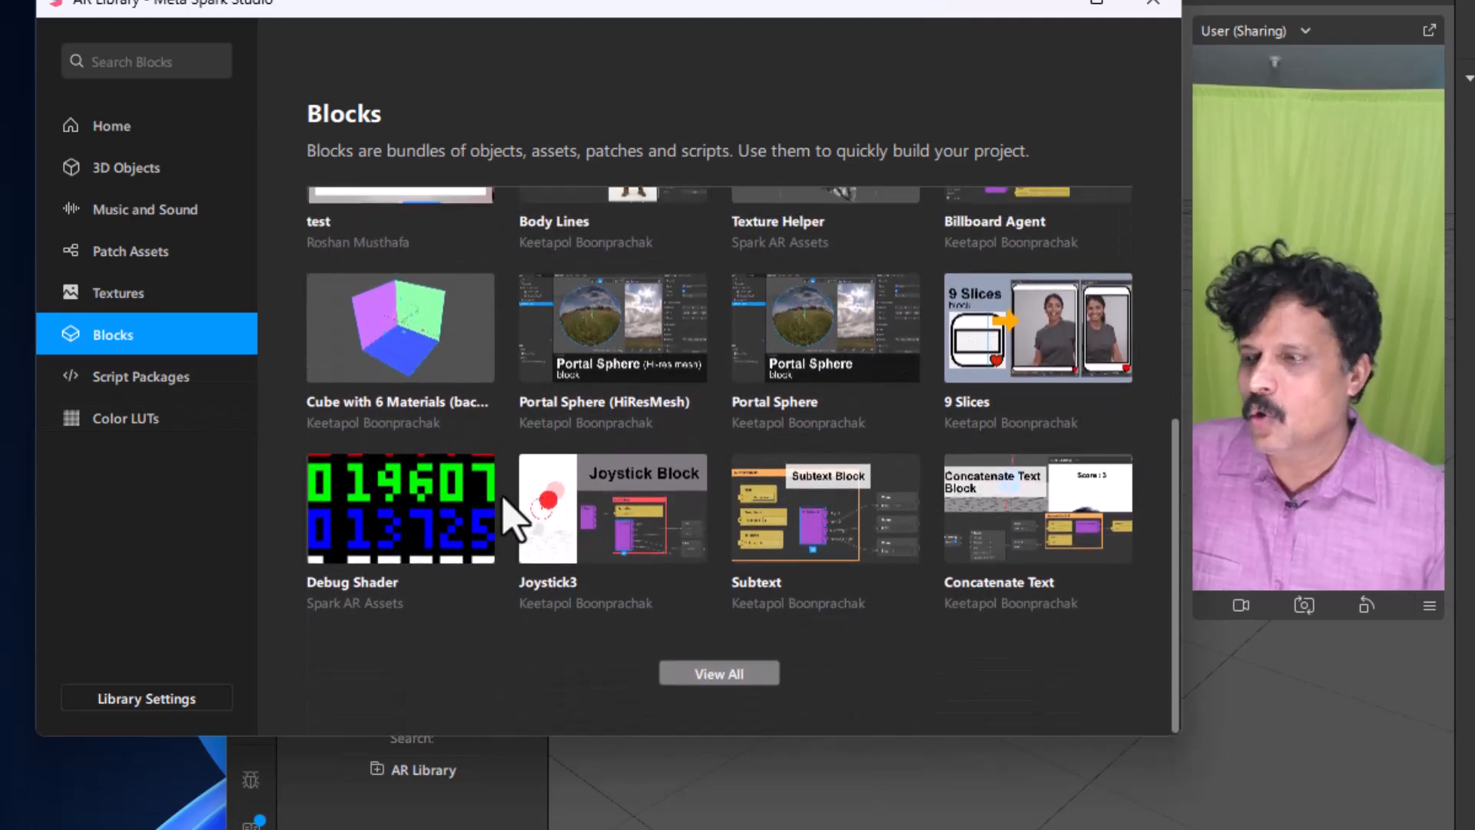
pyautogui.click(722, 673)
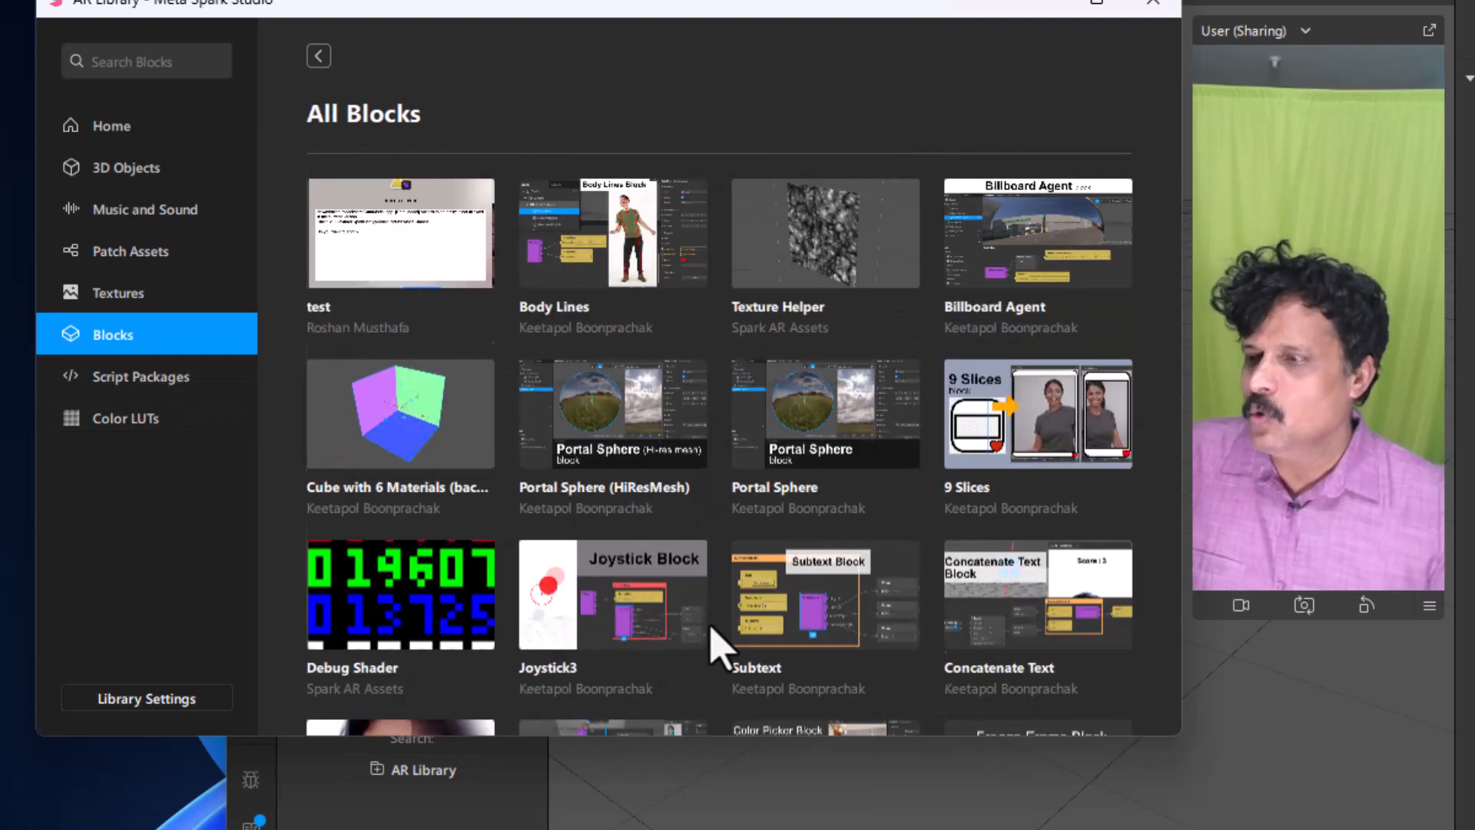
pyautogui.scroll(-15, 717, 643)
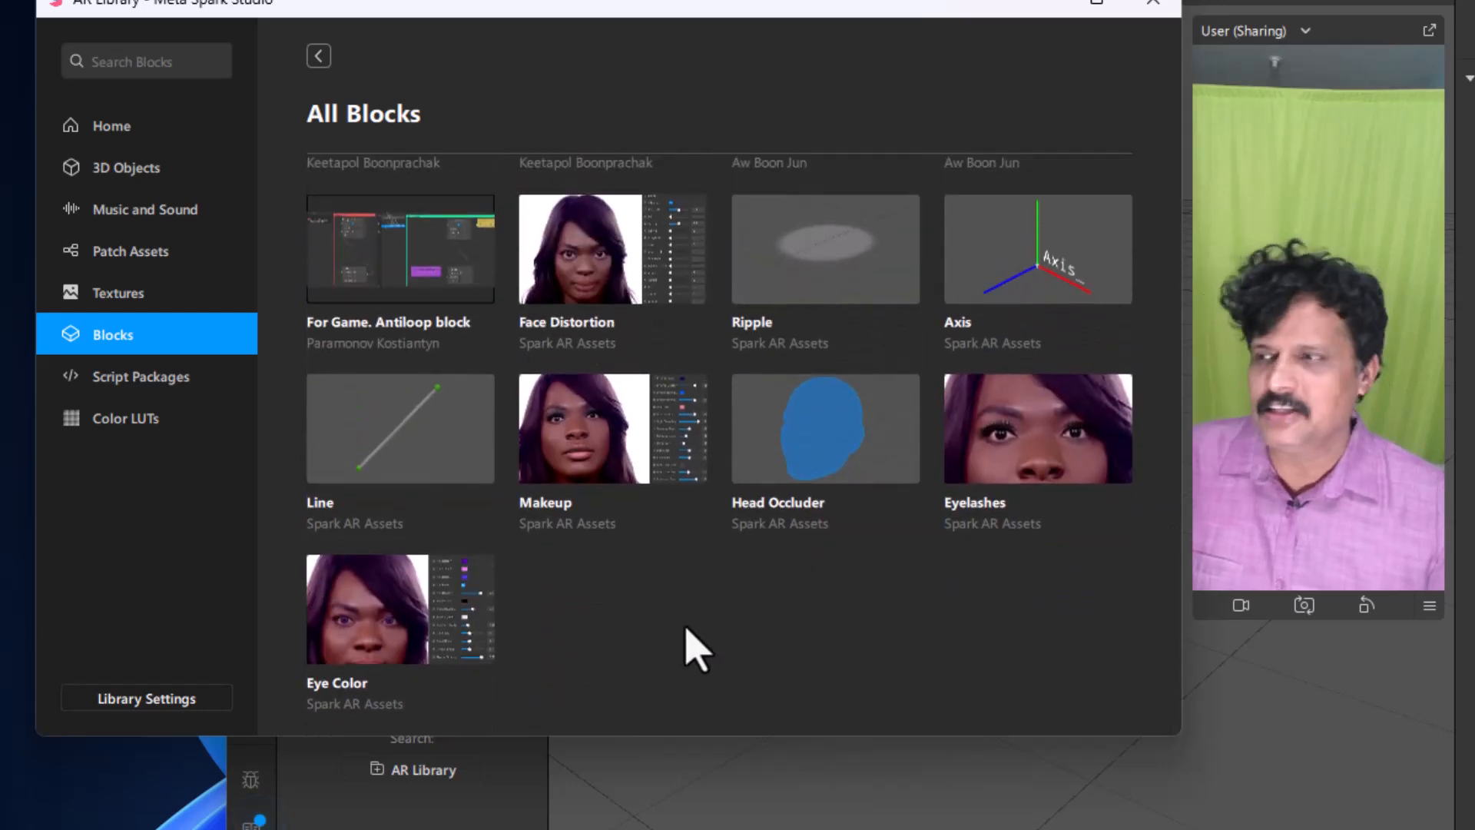
pyautogui.click(602, 465)
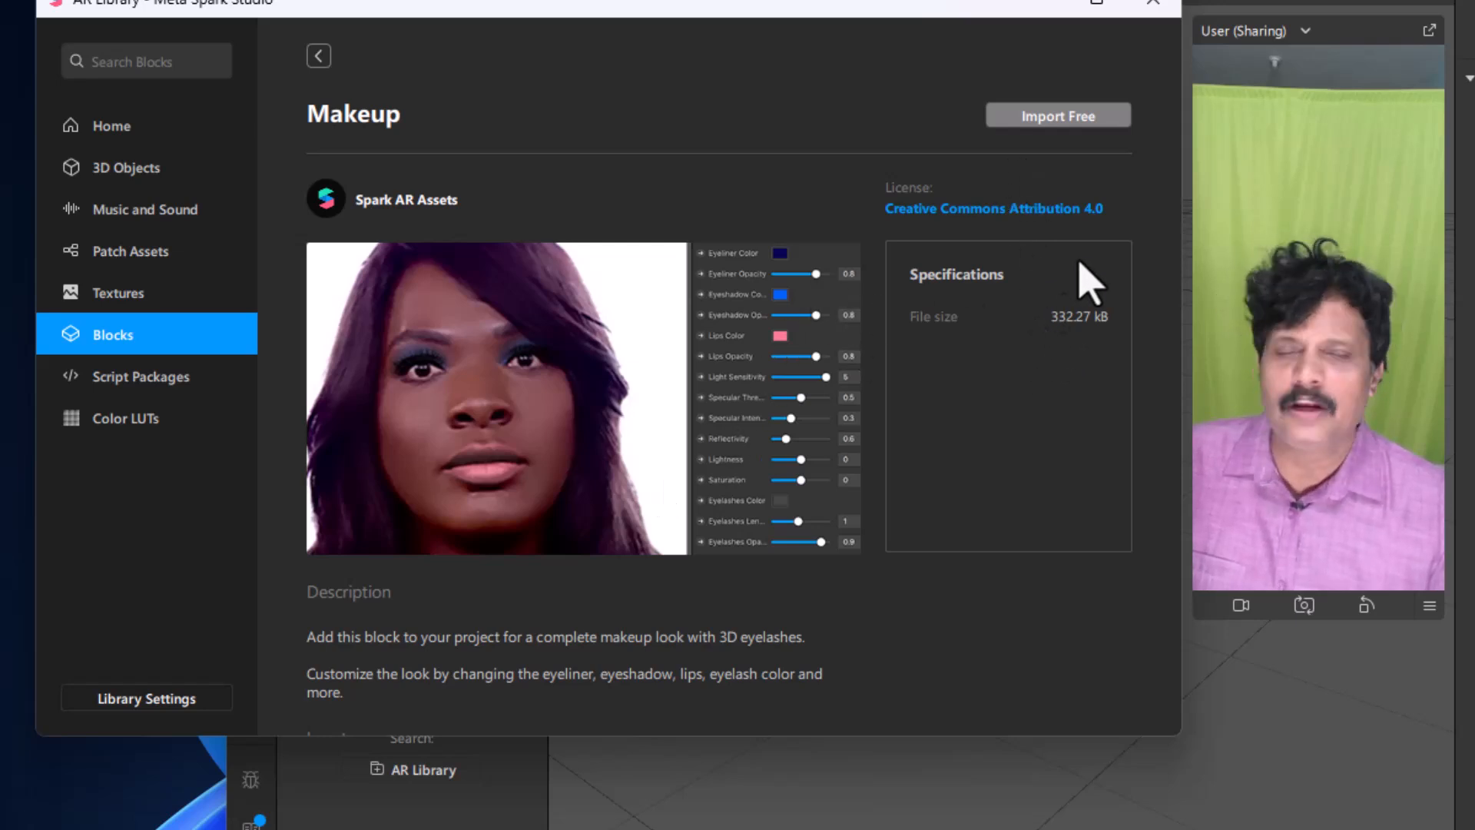
pyautogui.click(1083, 116)
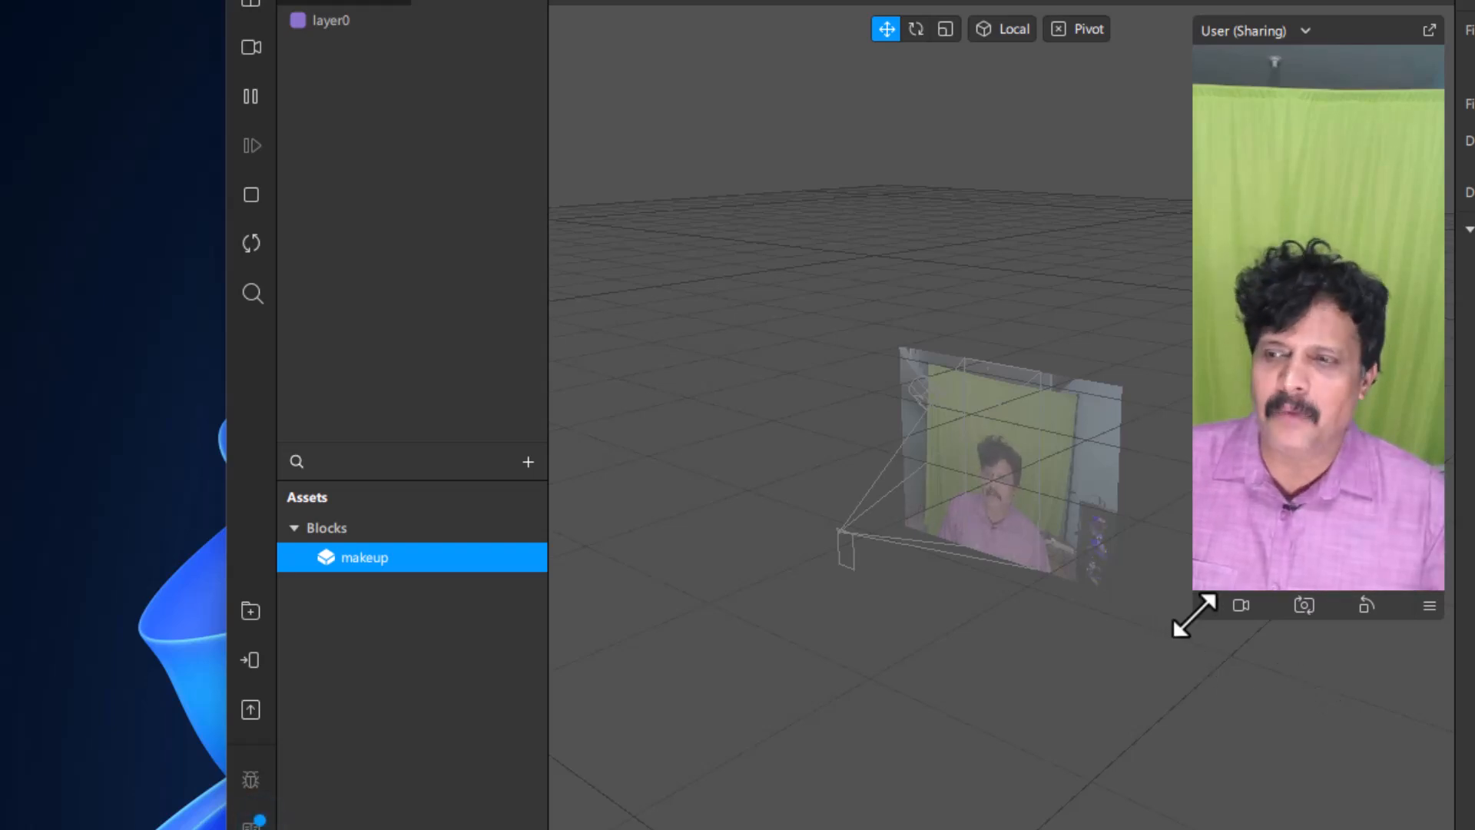
pyautogui.moveTo(1185, 625); pyautogui.dragTo(1080, 698)
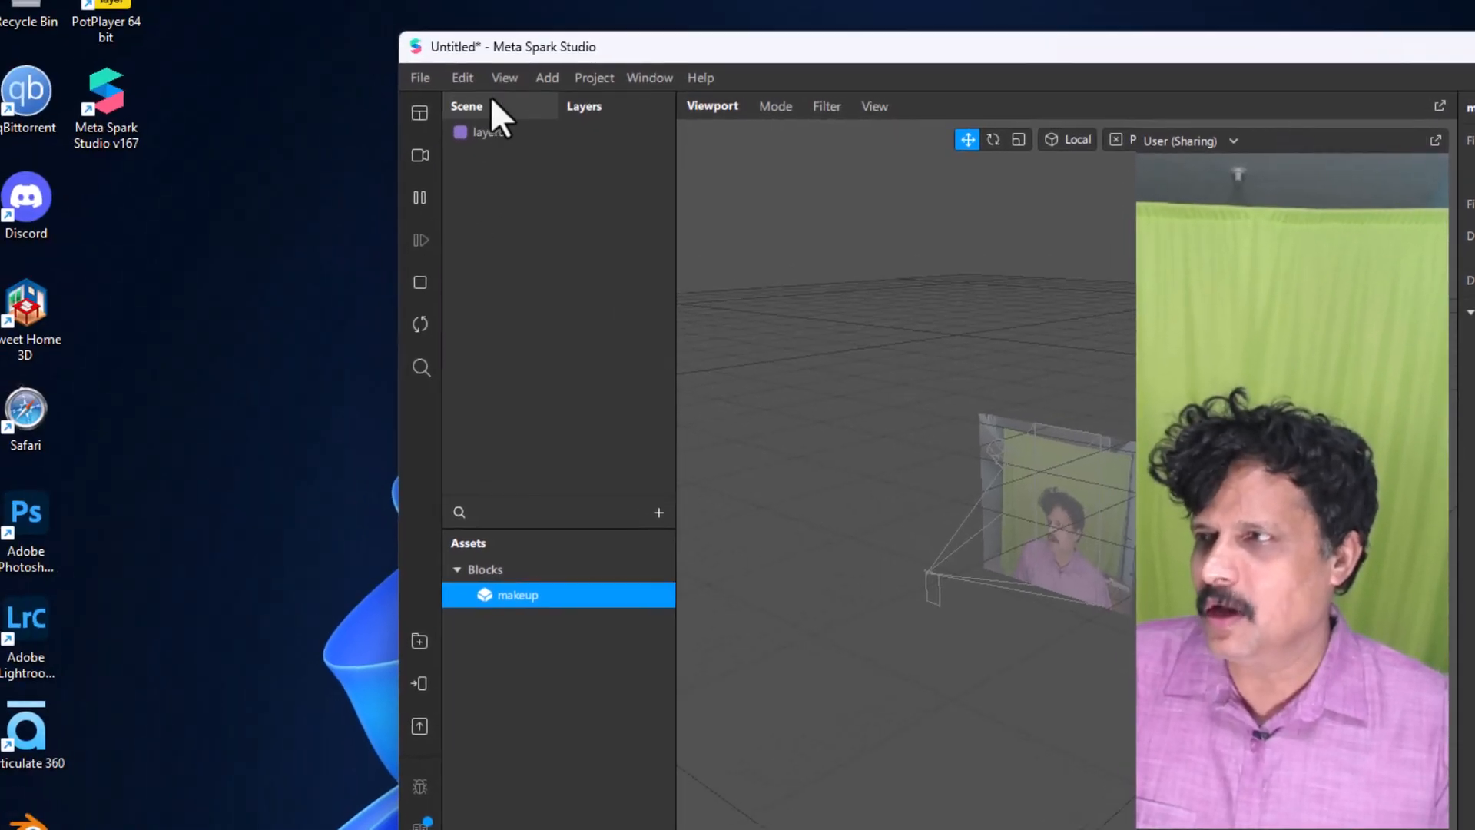
# - Place the makeup block from the assets into the scene under Focal Distance
pyautogui.click(493, 104)
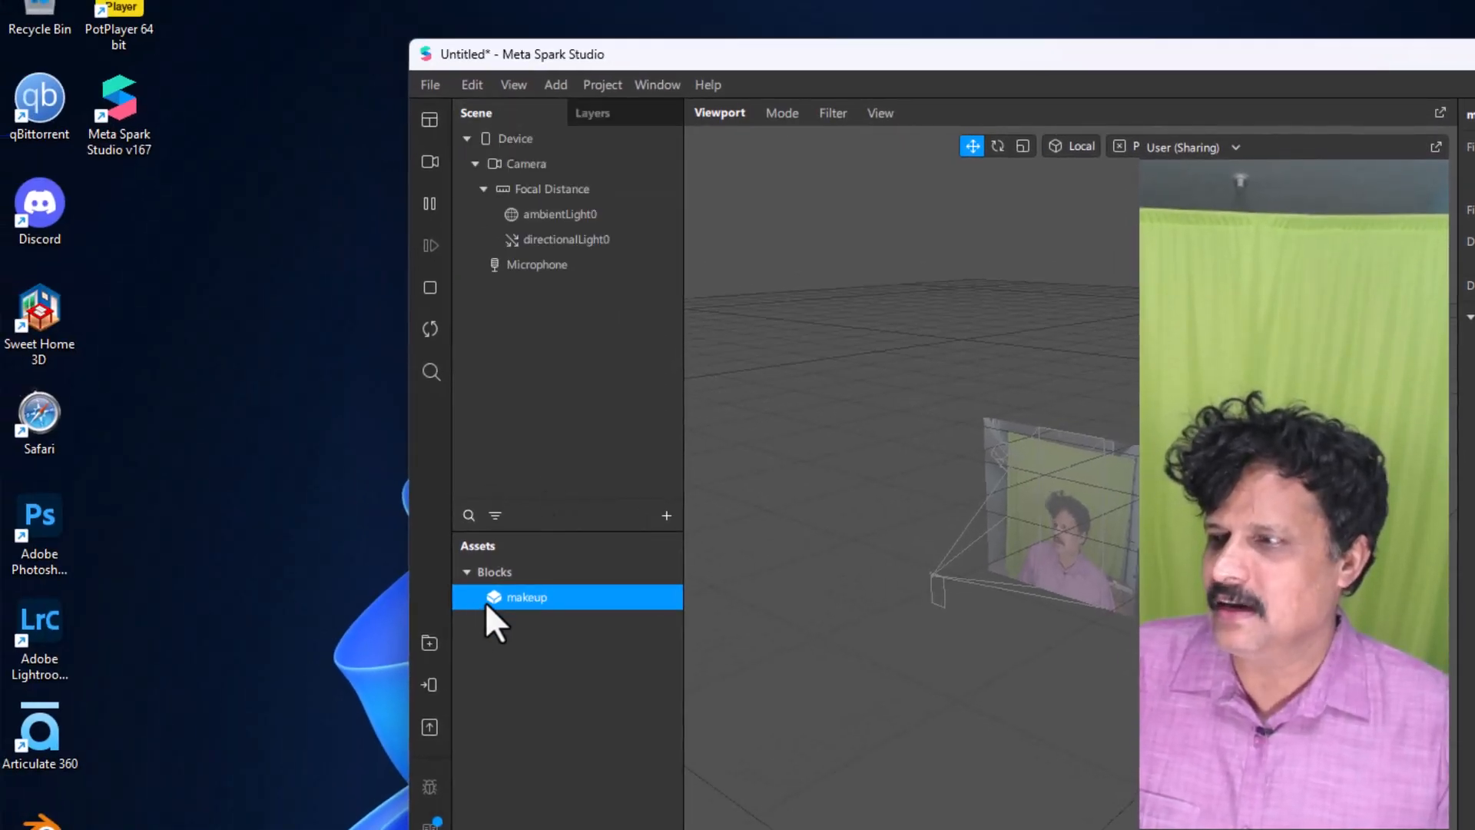
pyautogui.moveTo(487, 601); pyautogui.dragTo(542, 315)
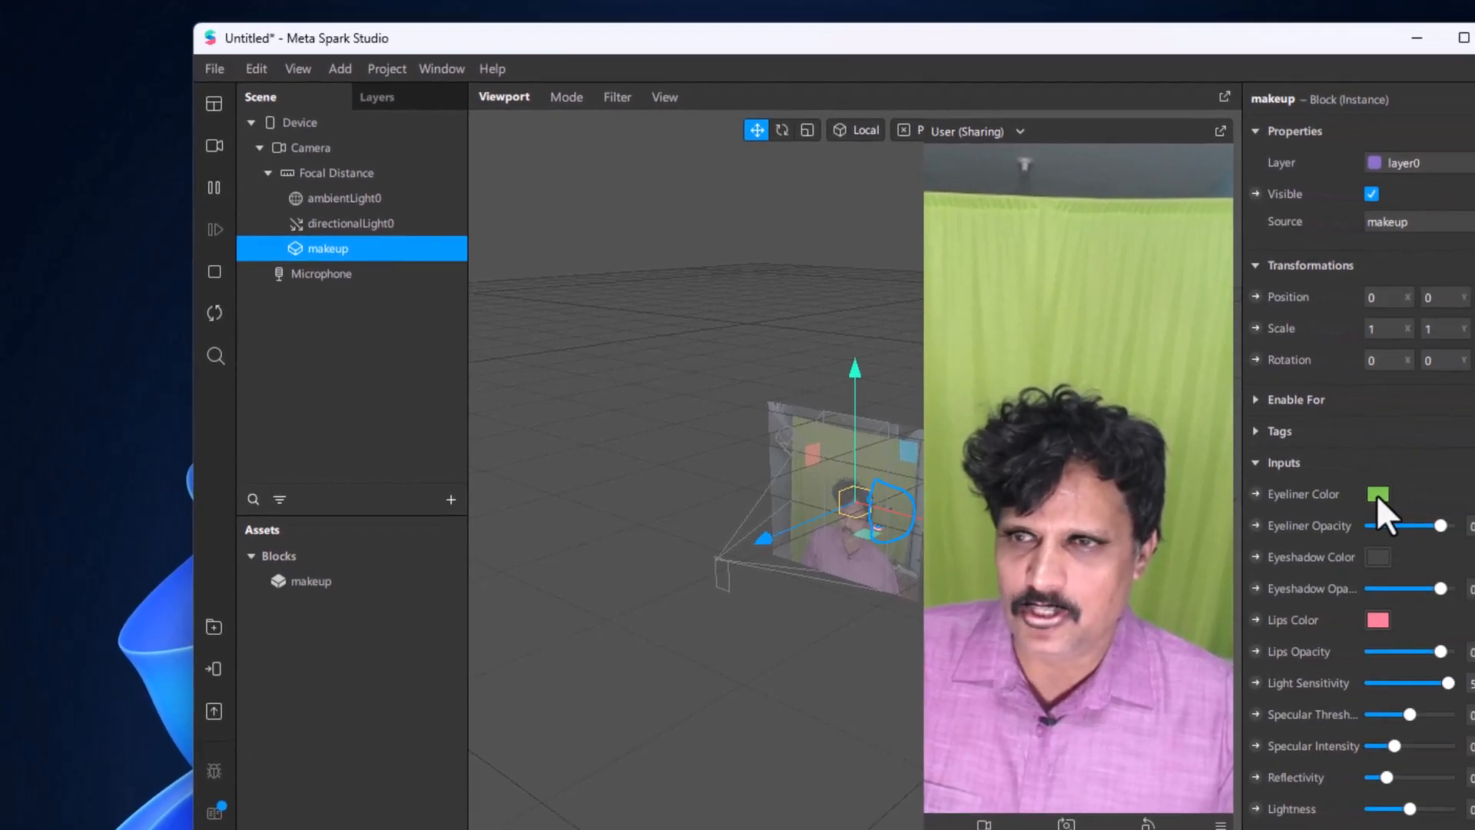
# - Set the makeup block's eyeliner to dark olive at full opacity, and increase its eyelashes length
pyautogui.click(1377, 493)
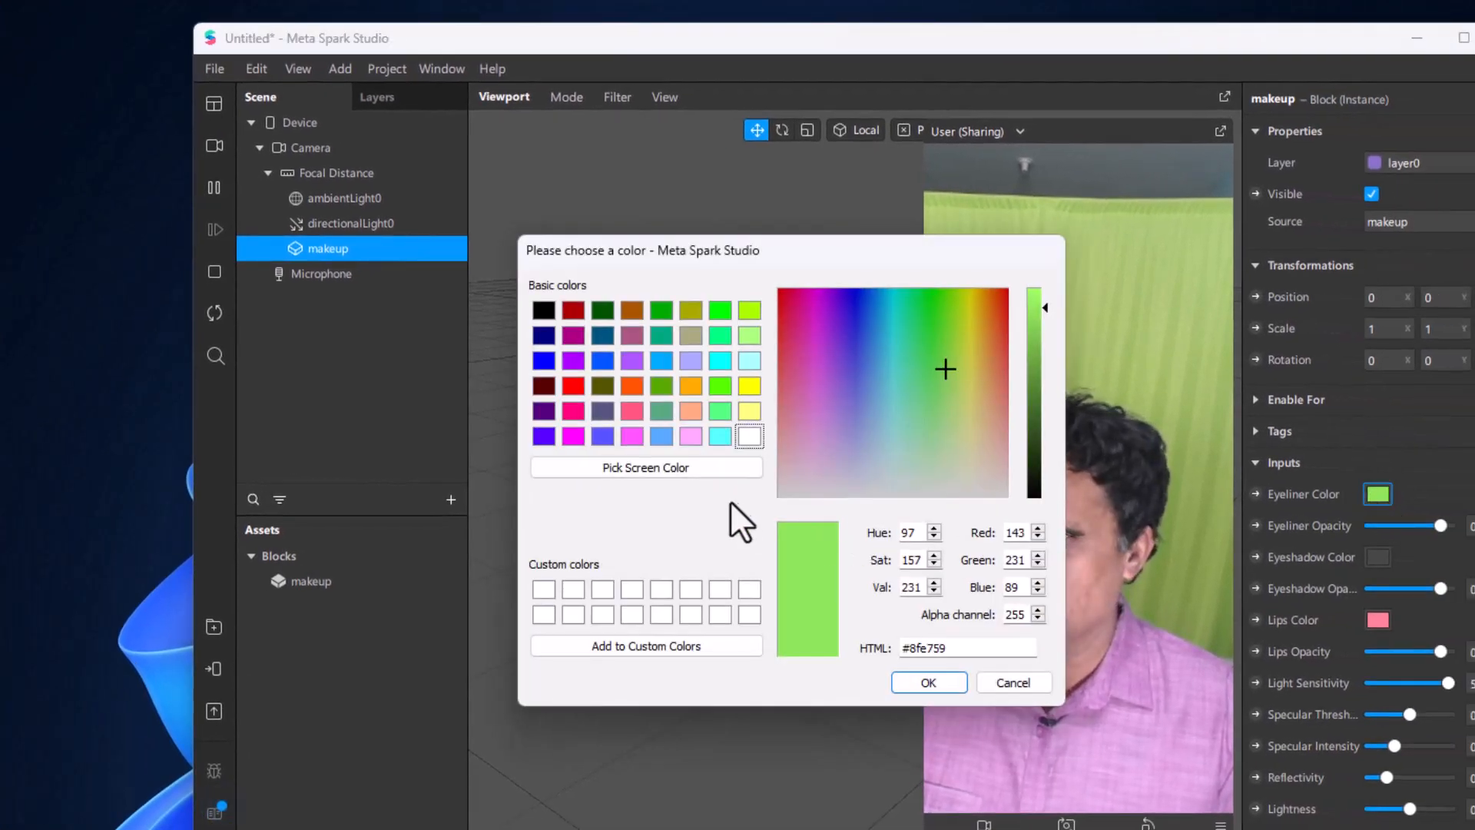
pyautogui.click(606, 385)
pyautogui.click(928, 682)
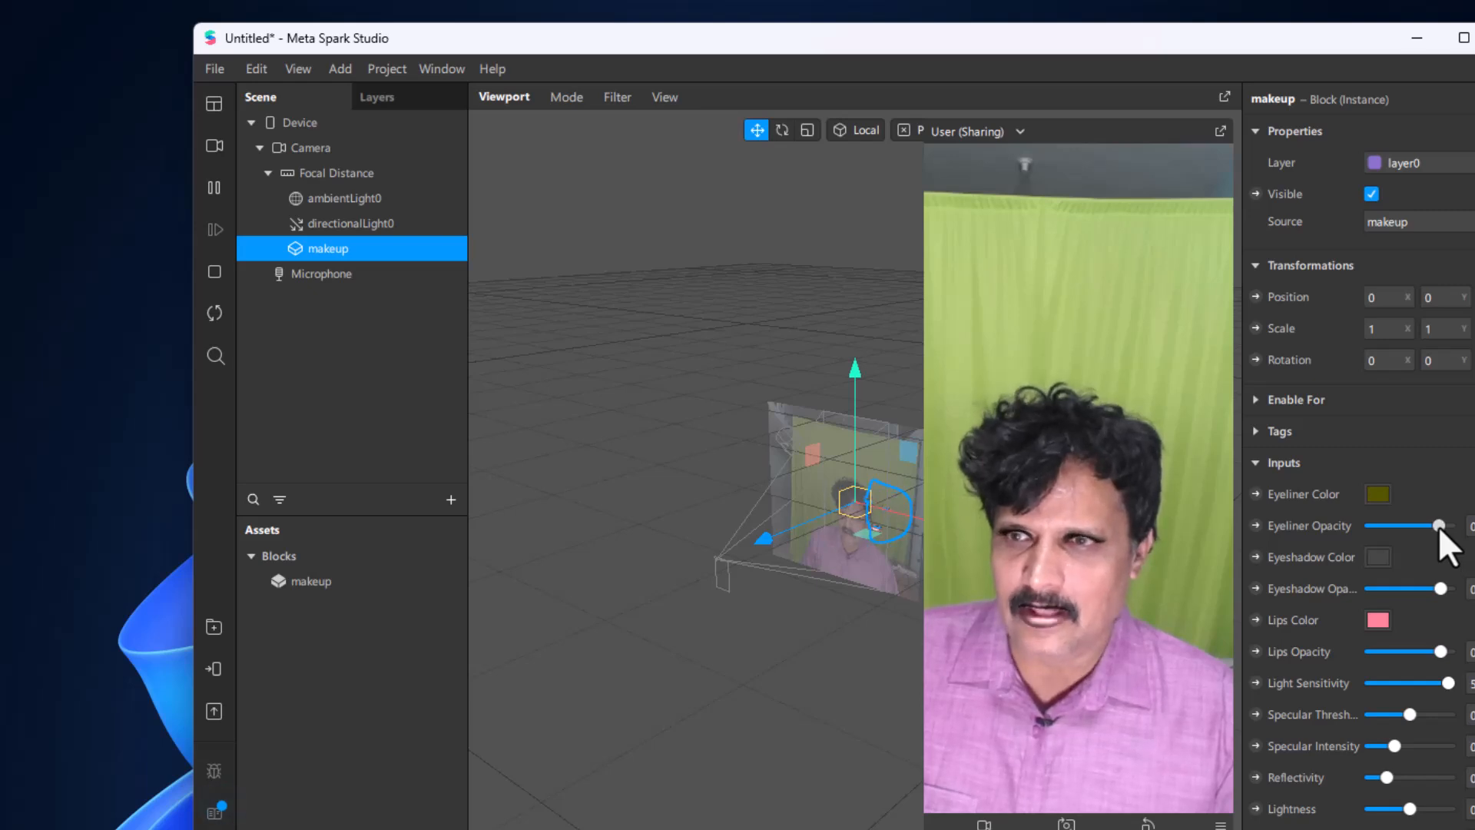
pyautogui.moveTo(1432, 525); pyautogui.dragTo(1471, 530)
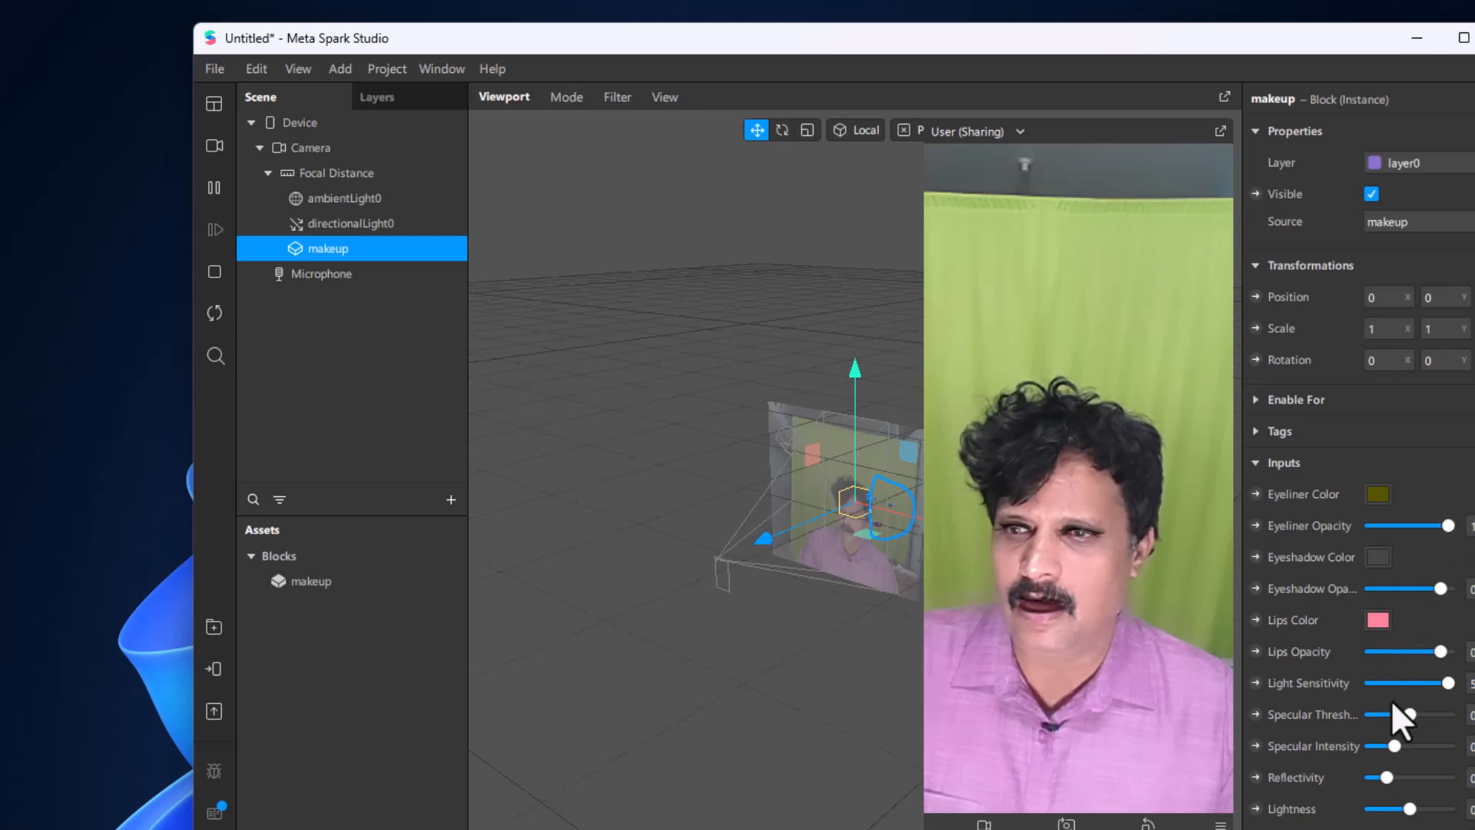
pyautogui.scroll(-5, 1391, 699)
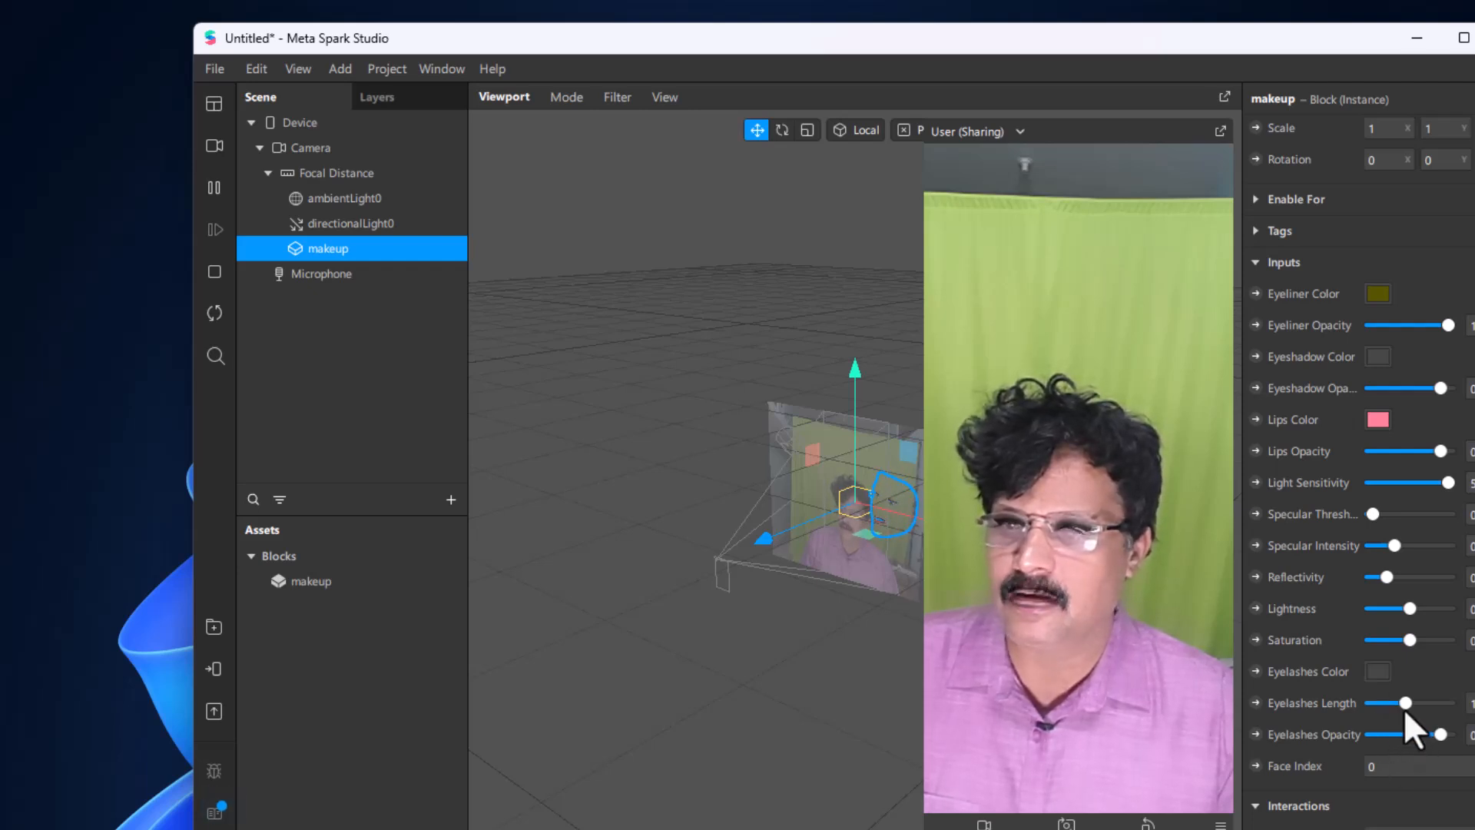
pyautogui.moveTo(1404, 702); pyautogui.dragTo(1467, 703)
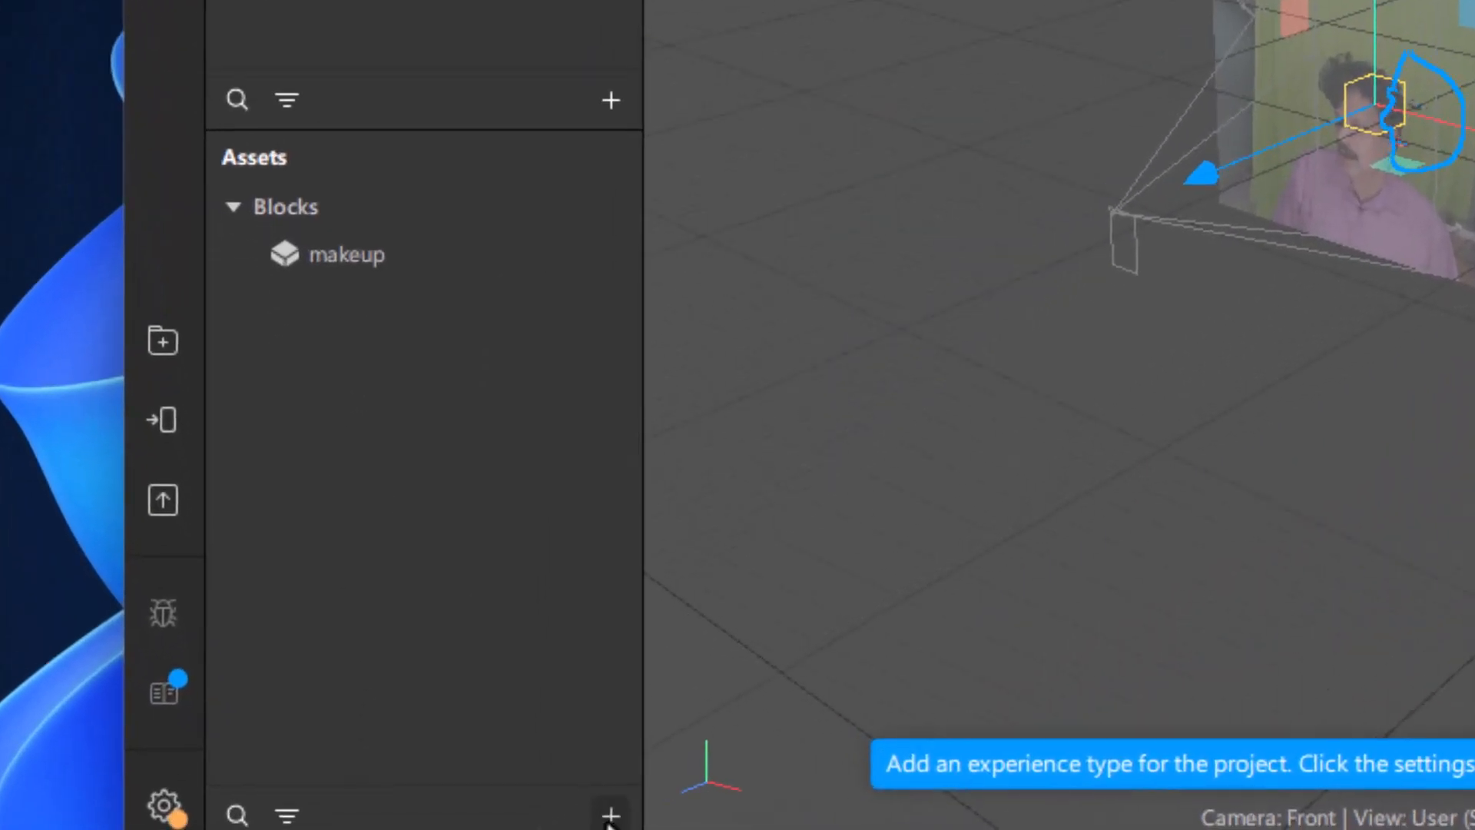
# - Import the free Eye Color block from the AR Library's full list of Blocks, and close the library
pyautogui.click(551, 828)
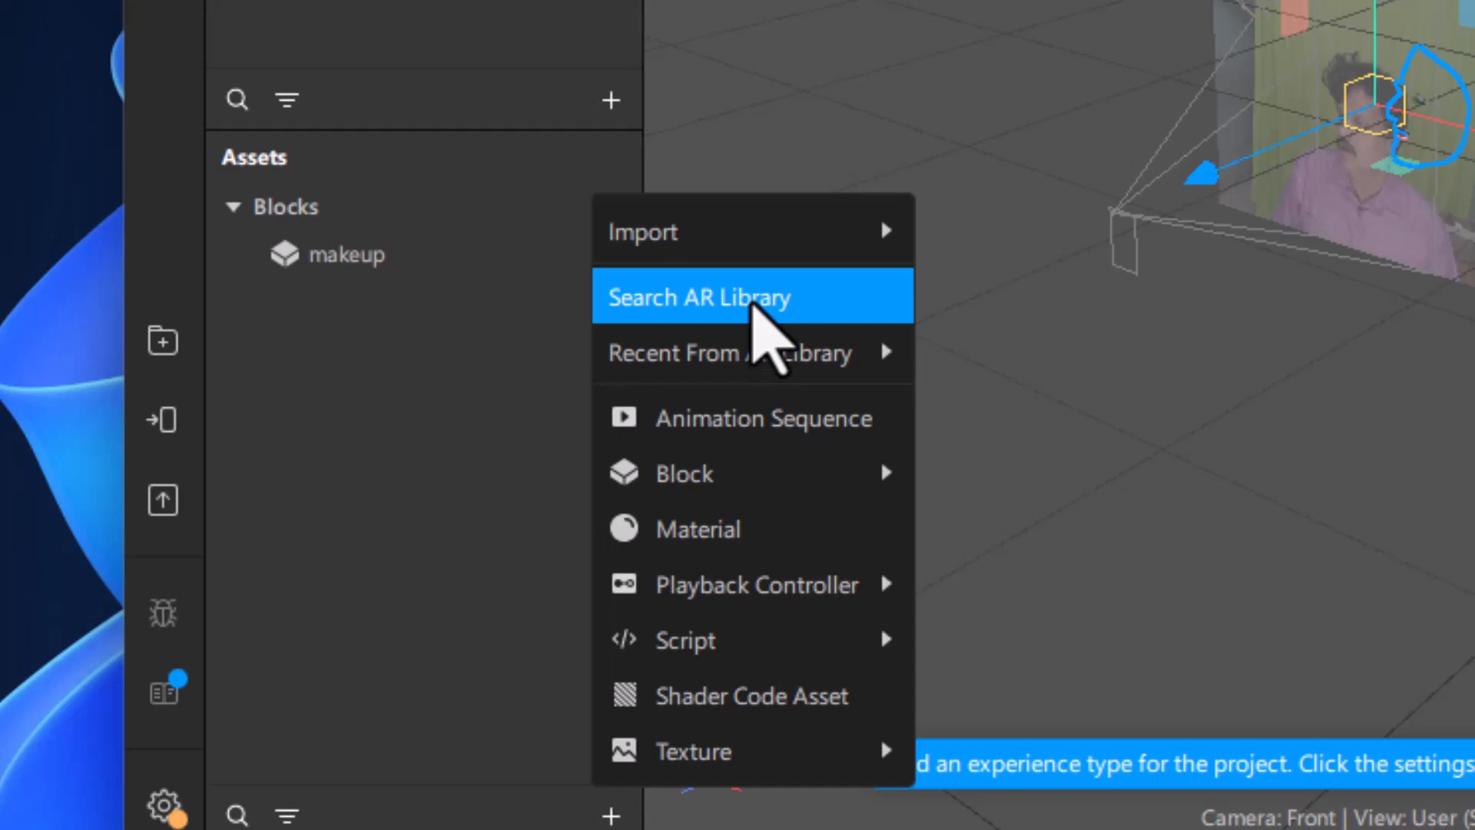
pyautogui.click(753, 307)
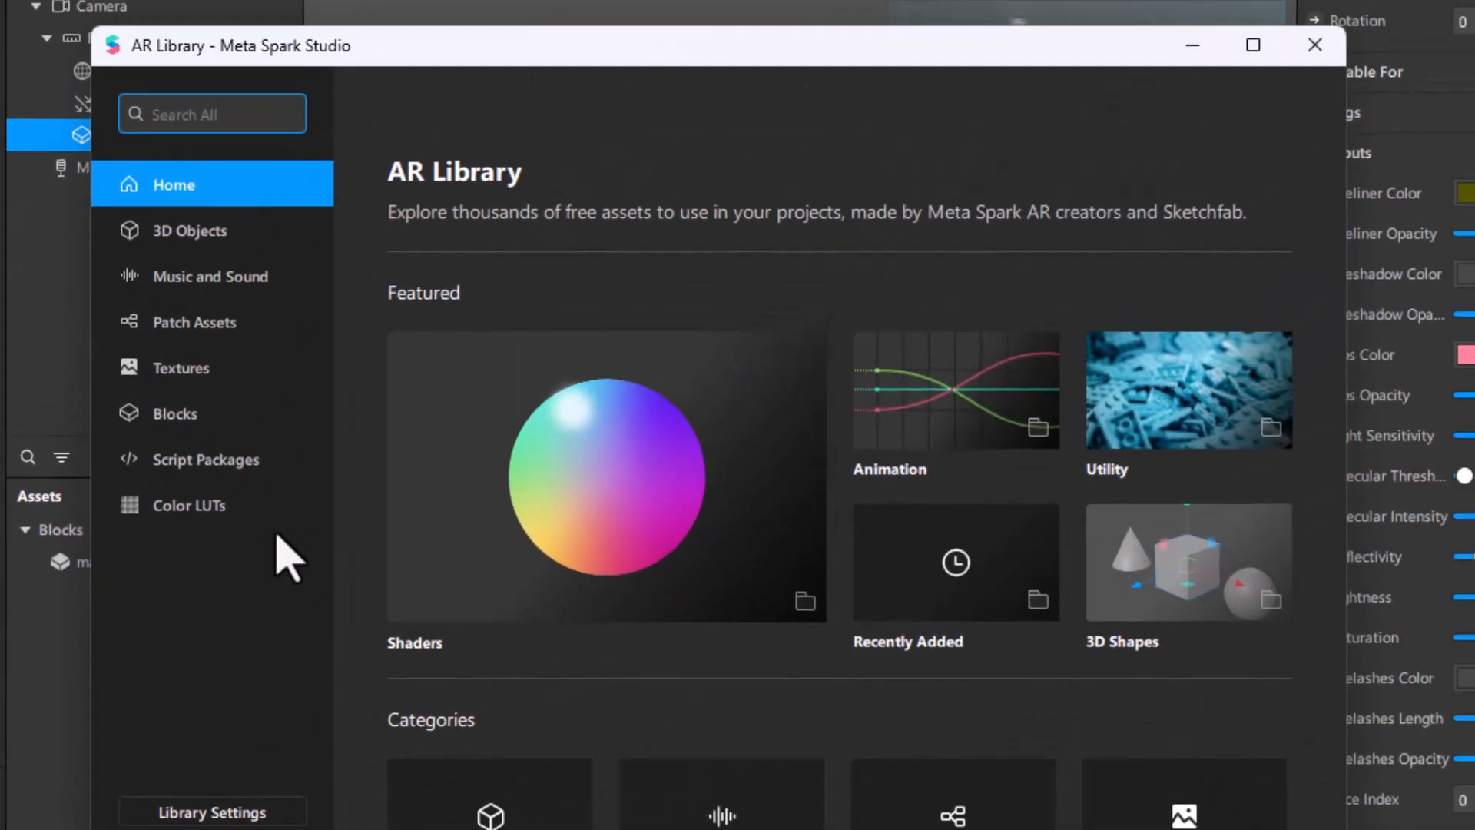
pyautogui.click(184, 419)
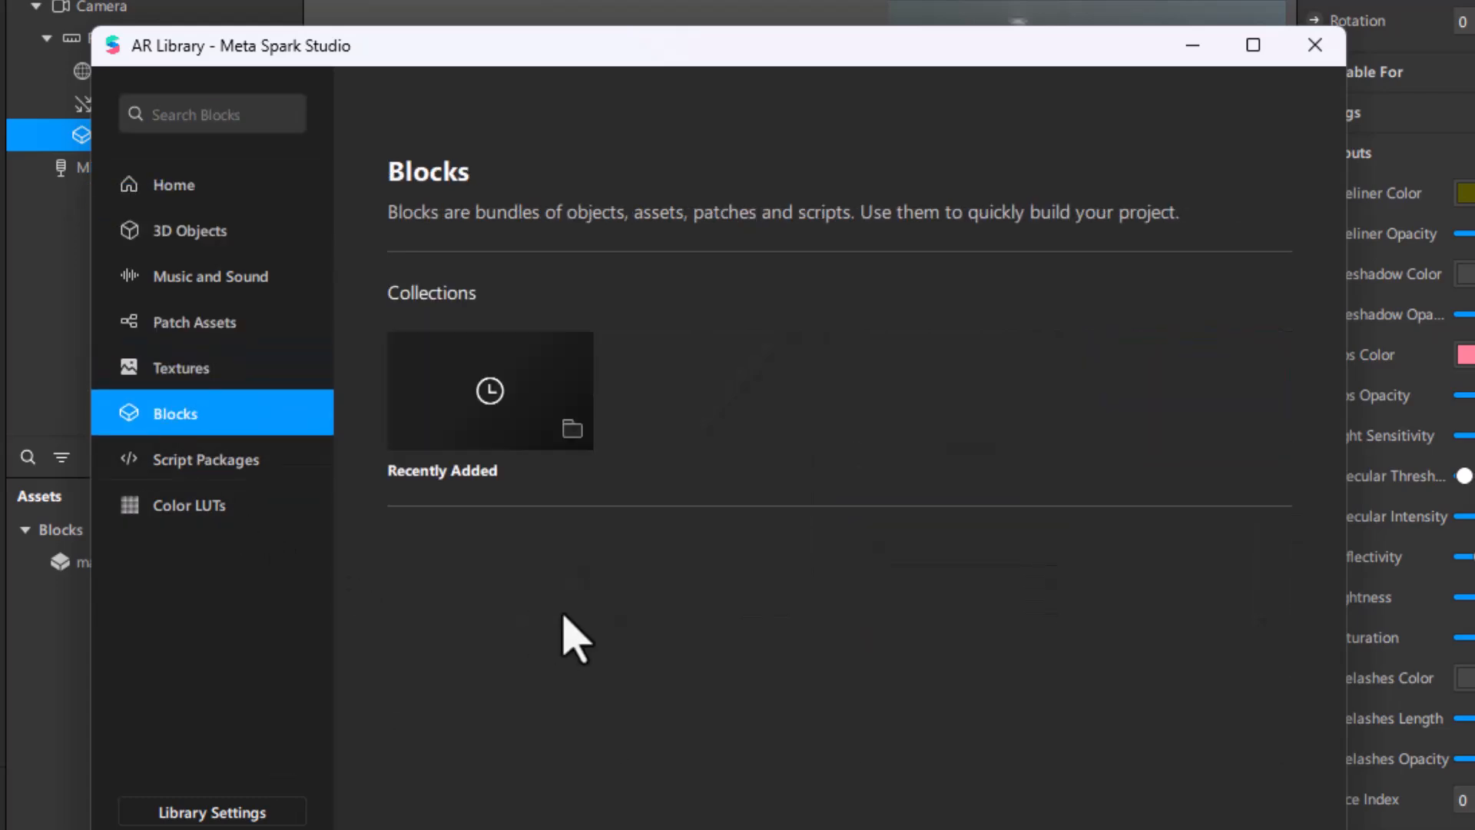
pyautogui.scroll(-6, 569, 584)
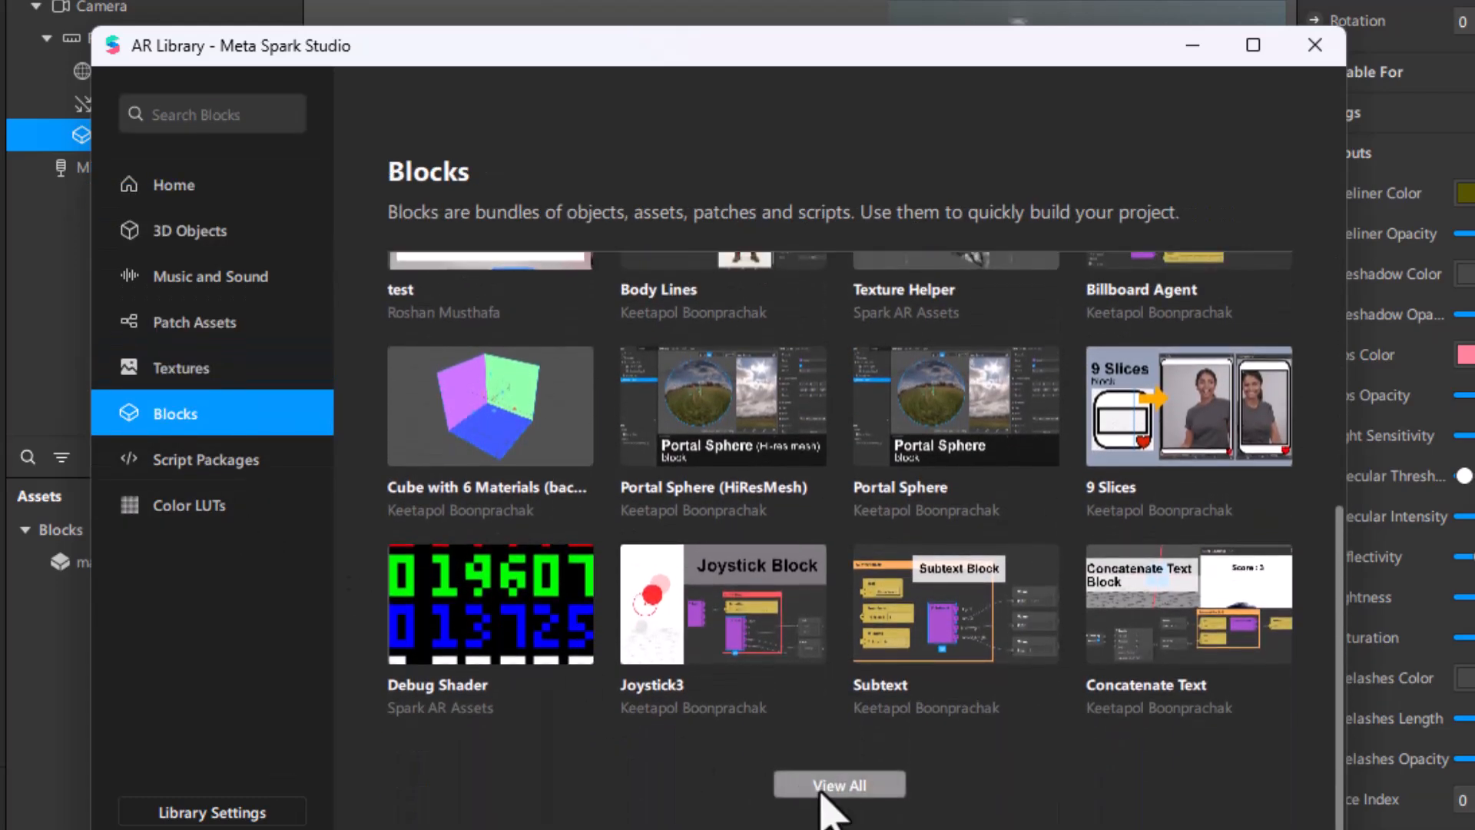
pyautogui.click(822, 783)
pyautogui.scroll(-15, 791, 737)
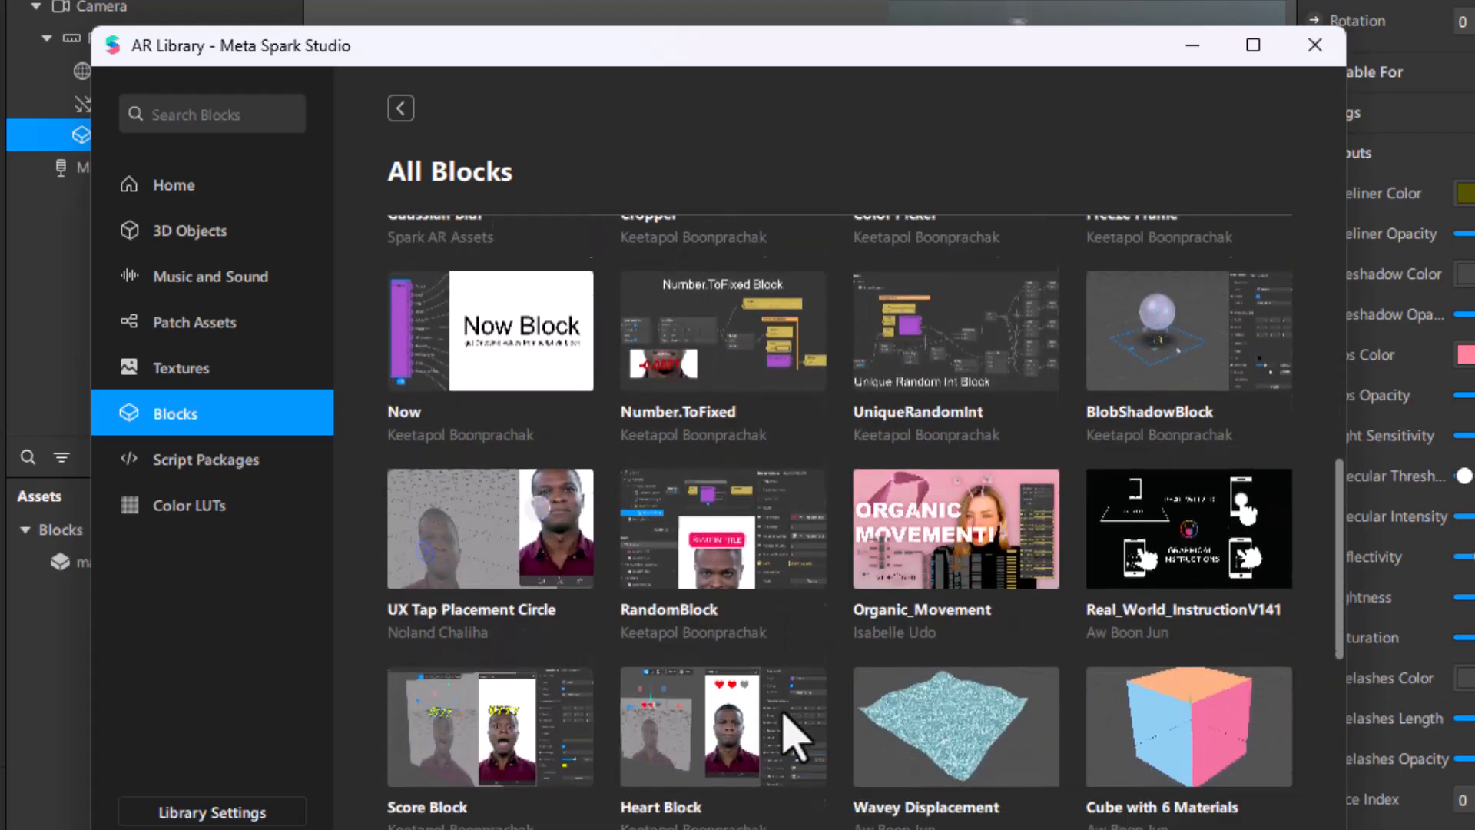
pyautogui.scroll(-3, 791, 730)
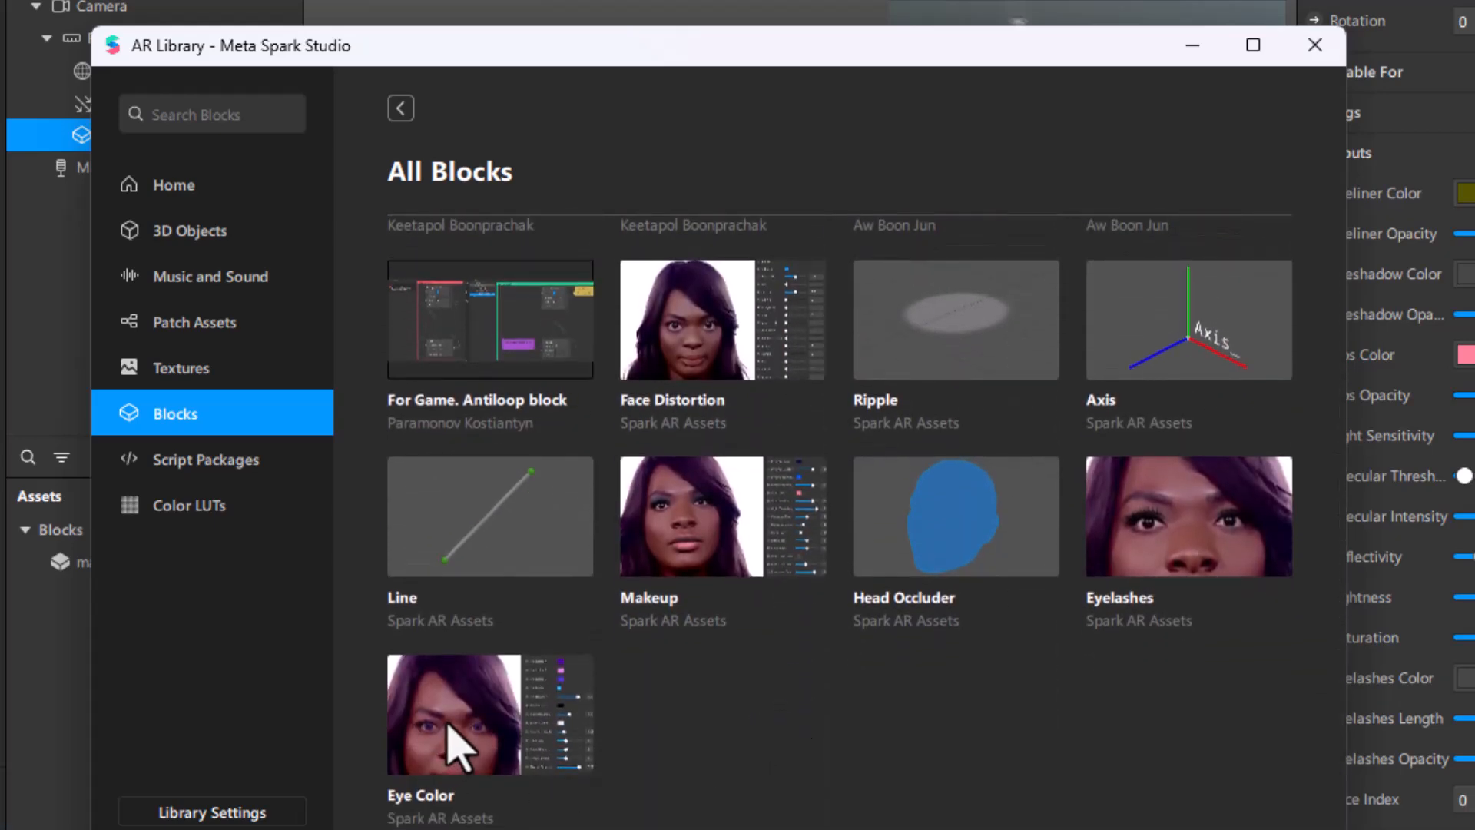
pyautogui.click(459, 747)
pyautogui.click(1196, 175)
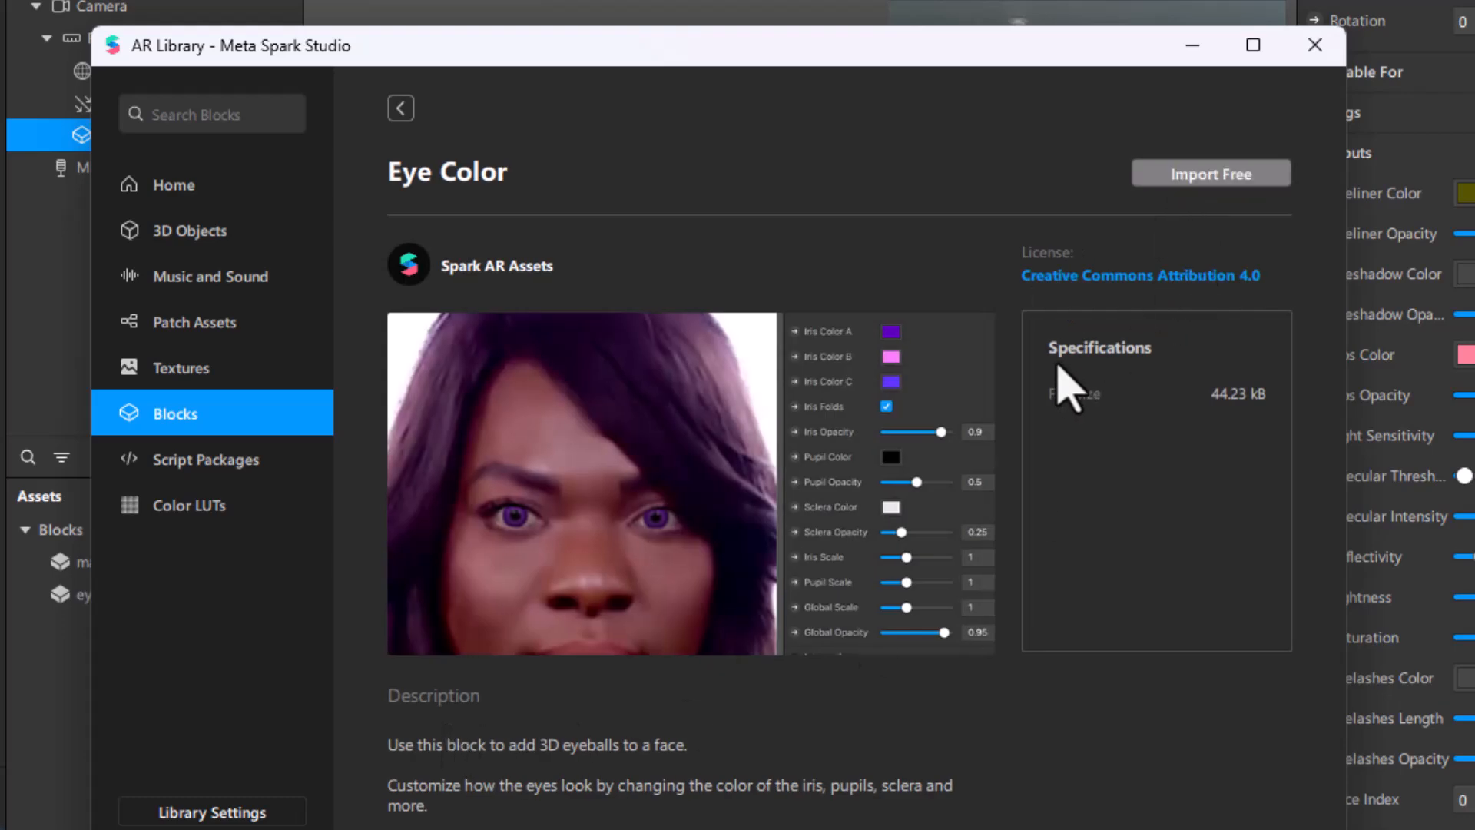
pyautogui.click(1315, 45)
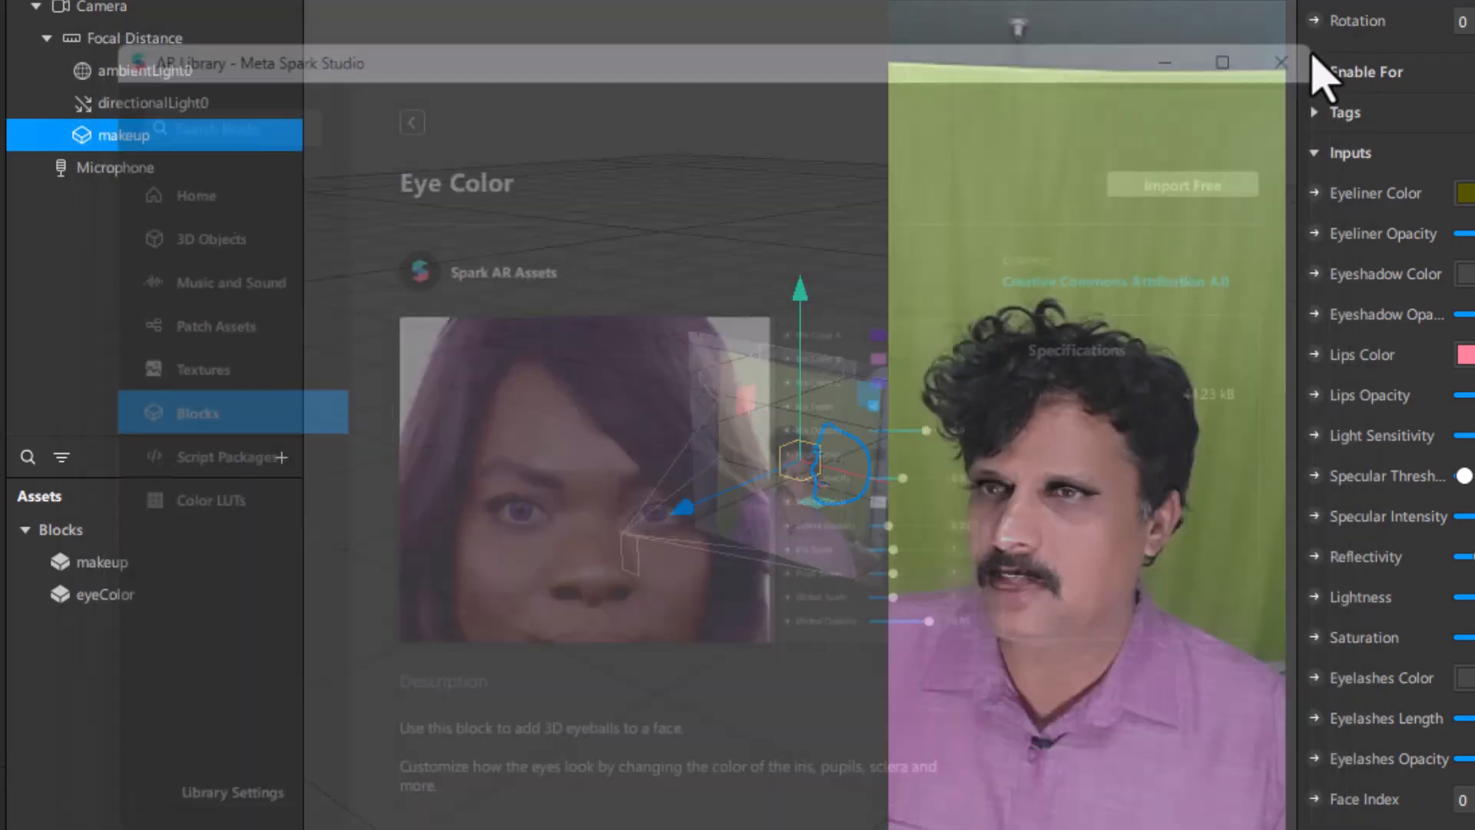
# - Add the eyeColor block to the scene as a child of the makeup block
pyautogui.click(123, 607)
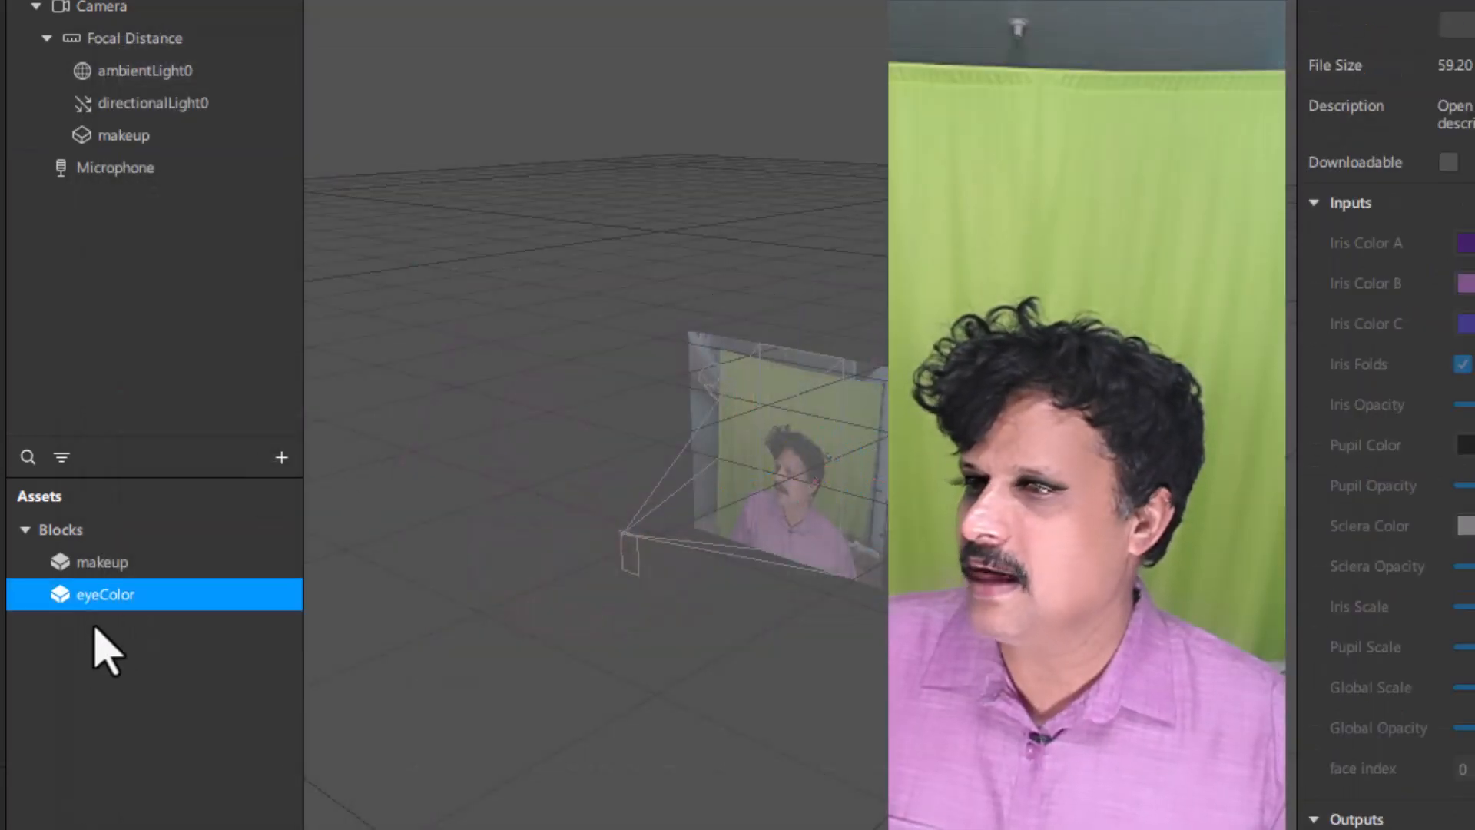
pyautogui.moveTo(98, 607); pyautogui.dragTo(130, 155)
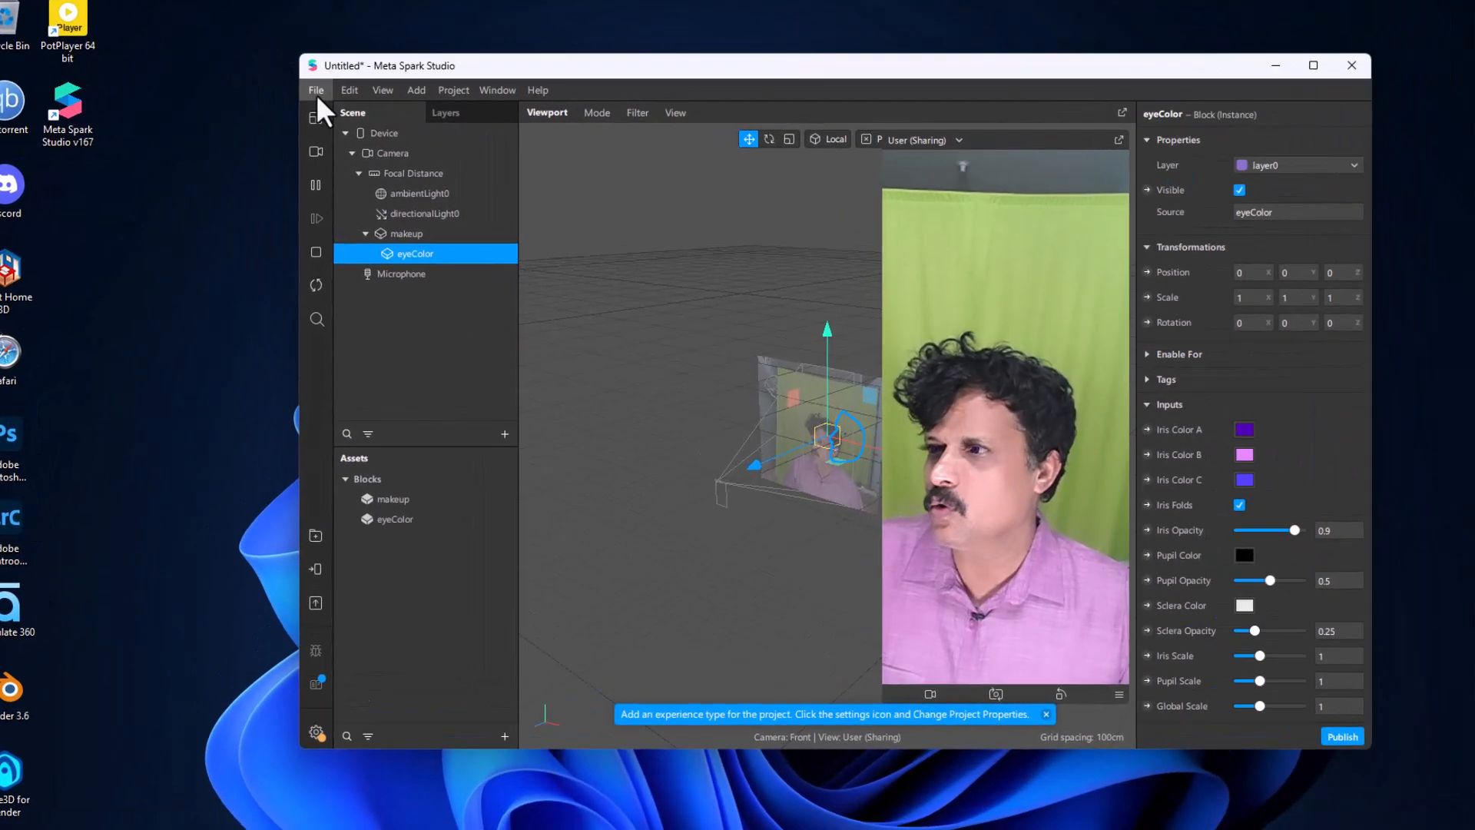
# - Start saving the project and browse to the st_josephs_2023/01_sparkAR folder on the H: drive
pyautogui.click(315, 92)
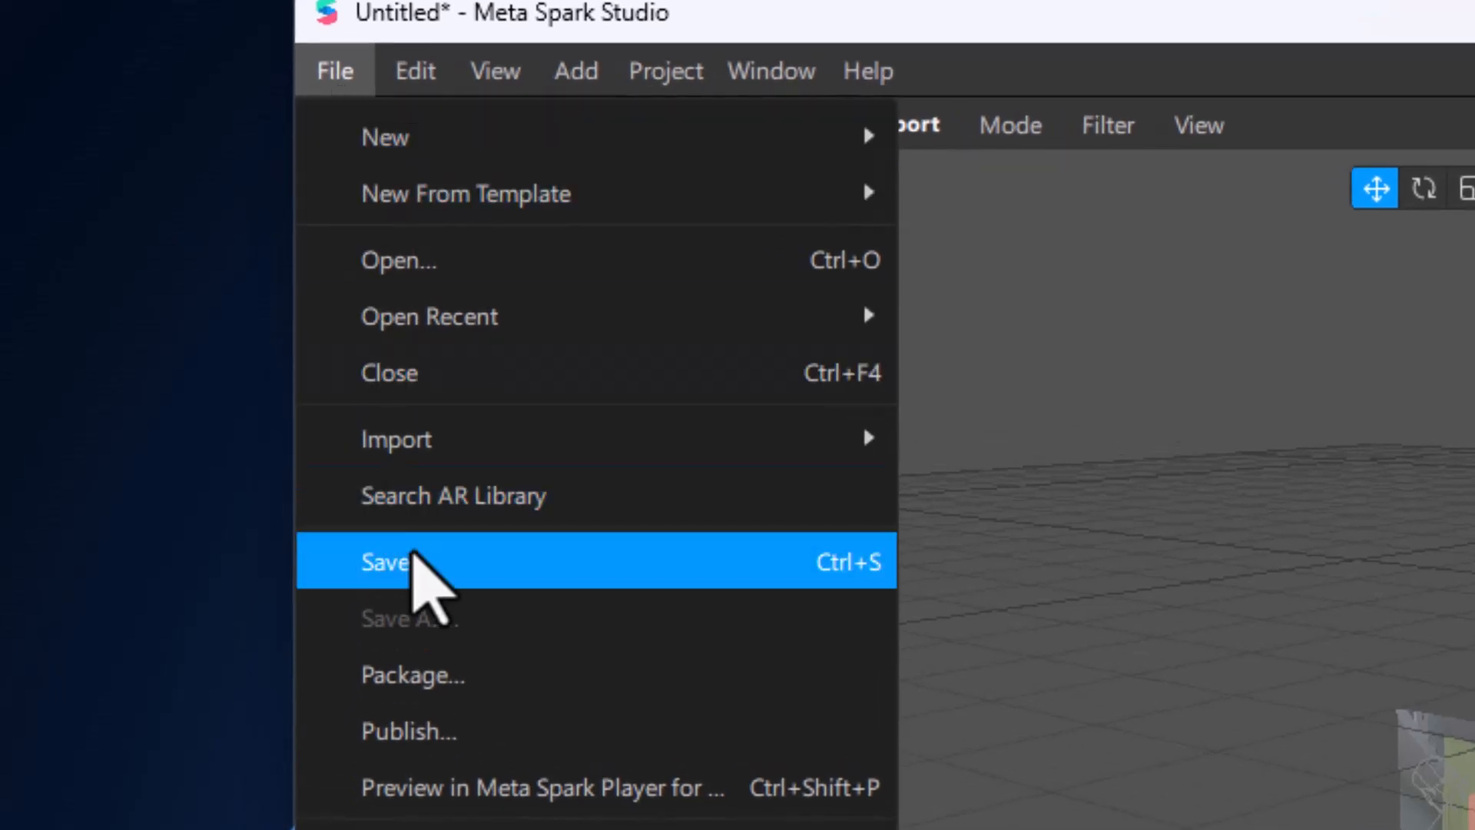
pyautogui.click(415, 551)
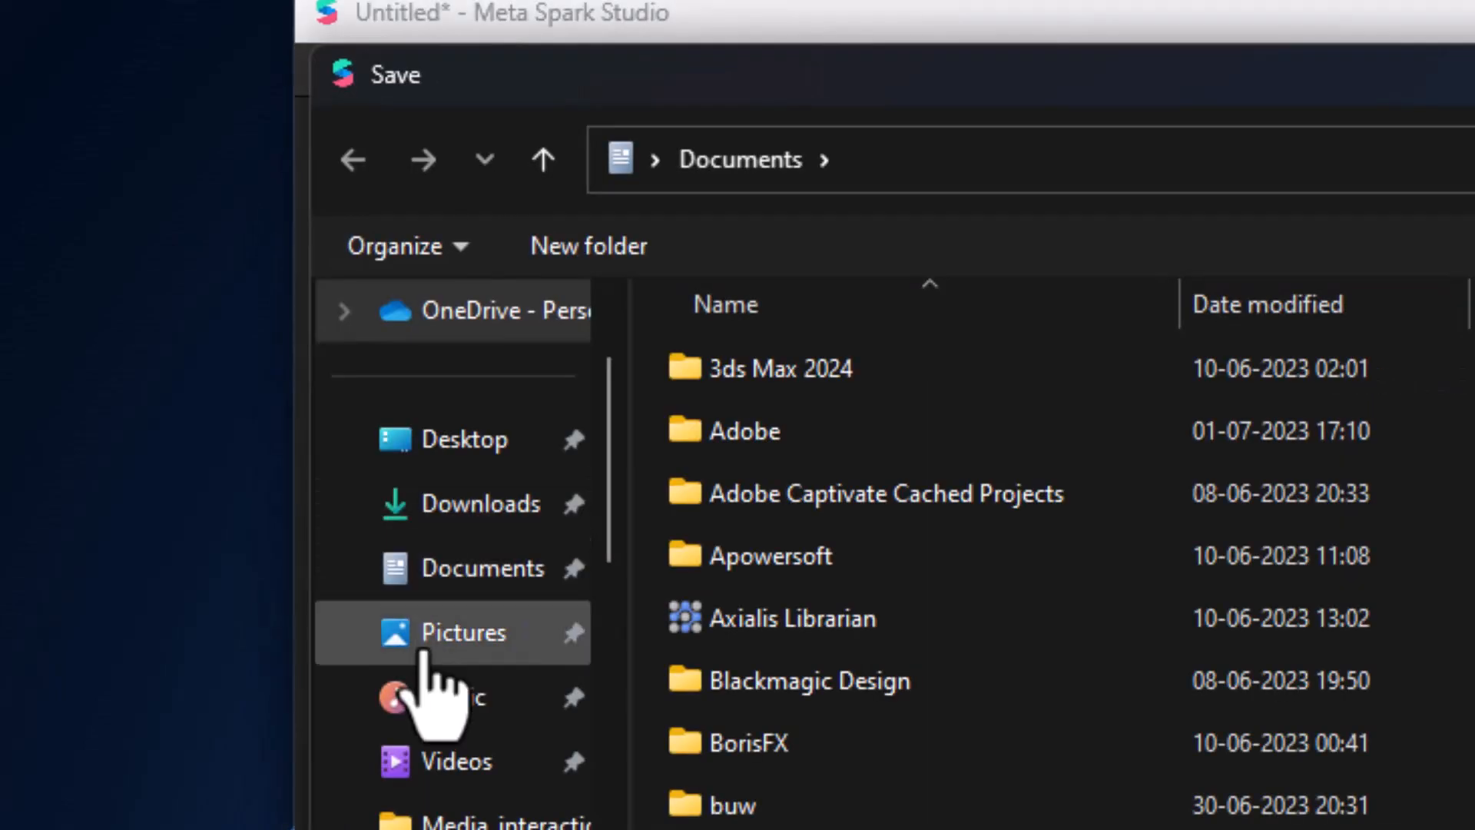
pyautogui.scroll(-3, 428, 642)
pyautogui.scroll(-5, 428, 676)
pyautogui.click(467, 696)
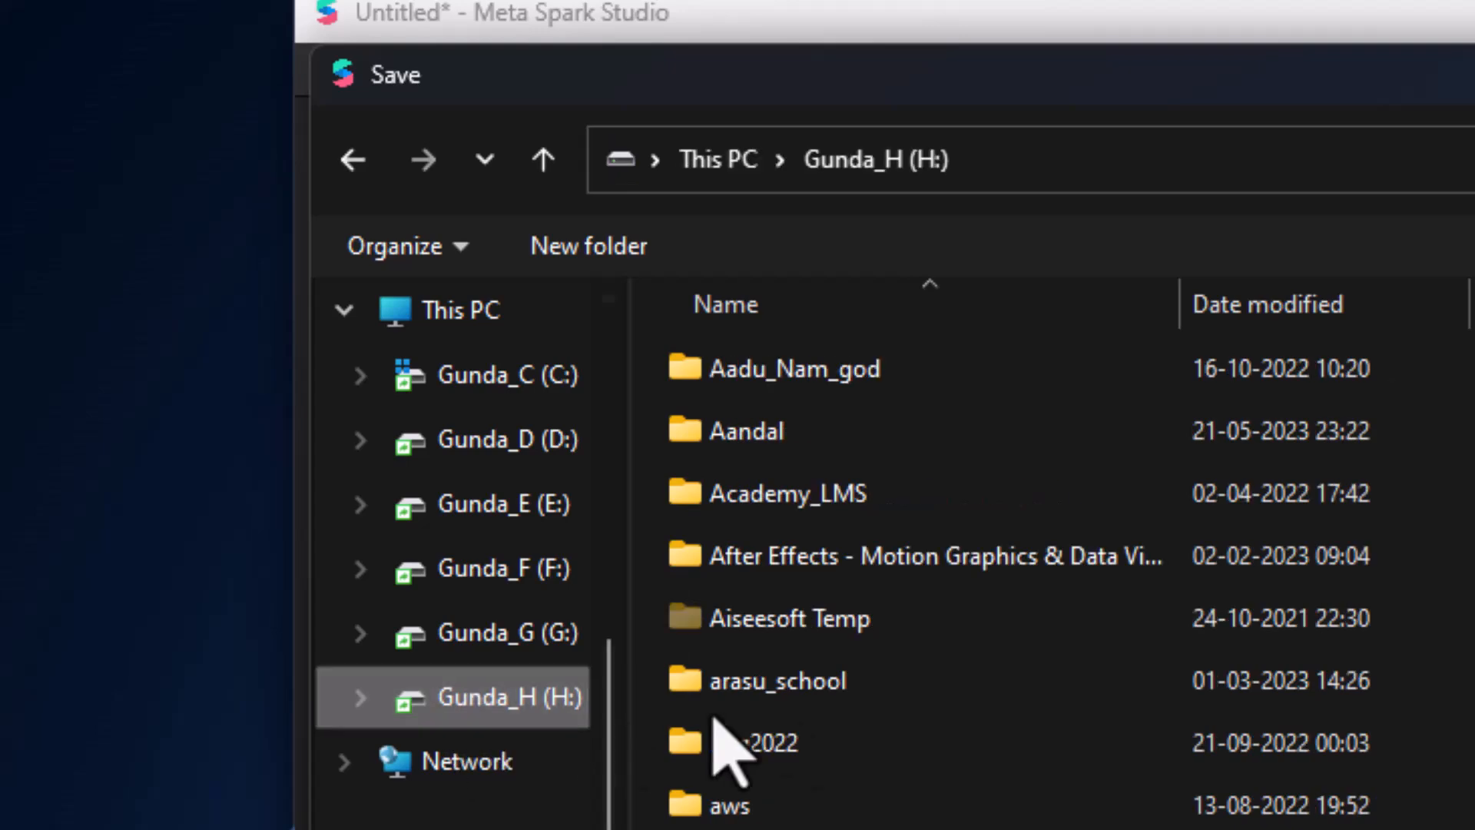
pyautogui.scroll(-10, 818, 695)
pyautogui.click(809, 678)
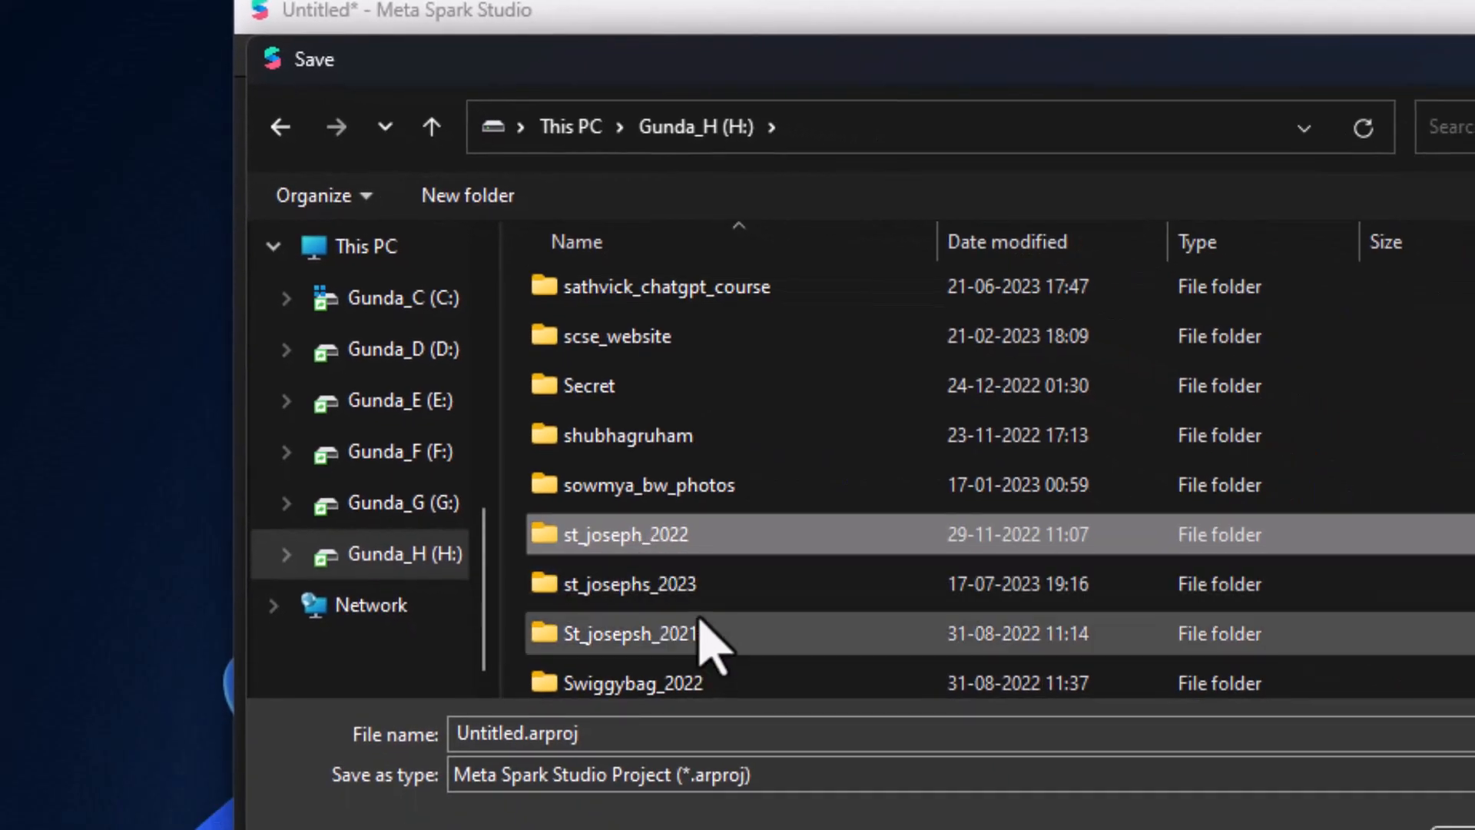
pyautogui.doubleClick(701, 587)
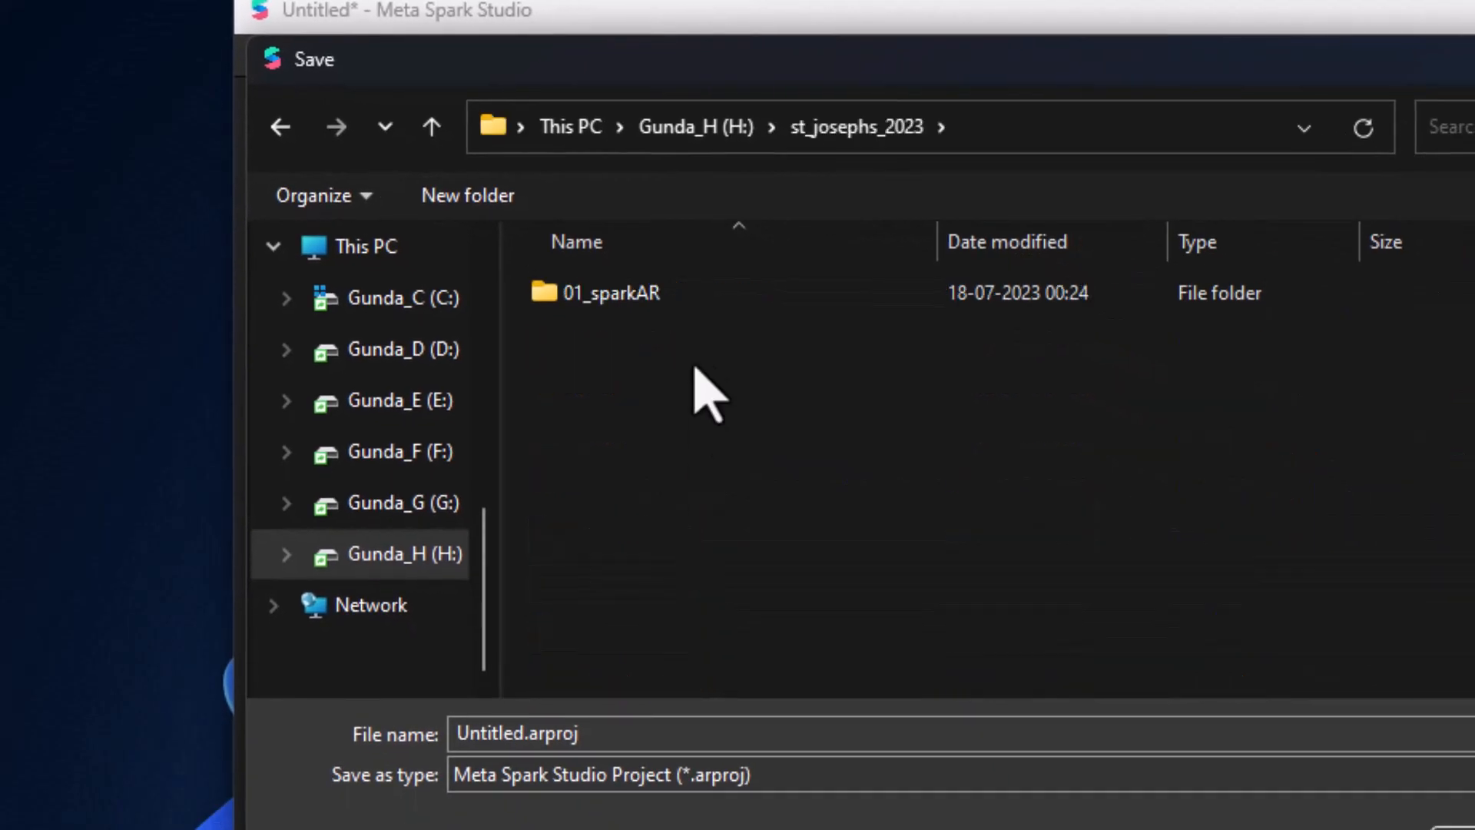
pyautogui.doubleClick(691, 301)
# - Create a new folder named 01_makup inside 01_sparkAR
pyautogui.click(470, 199)
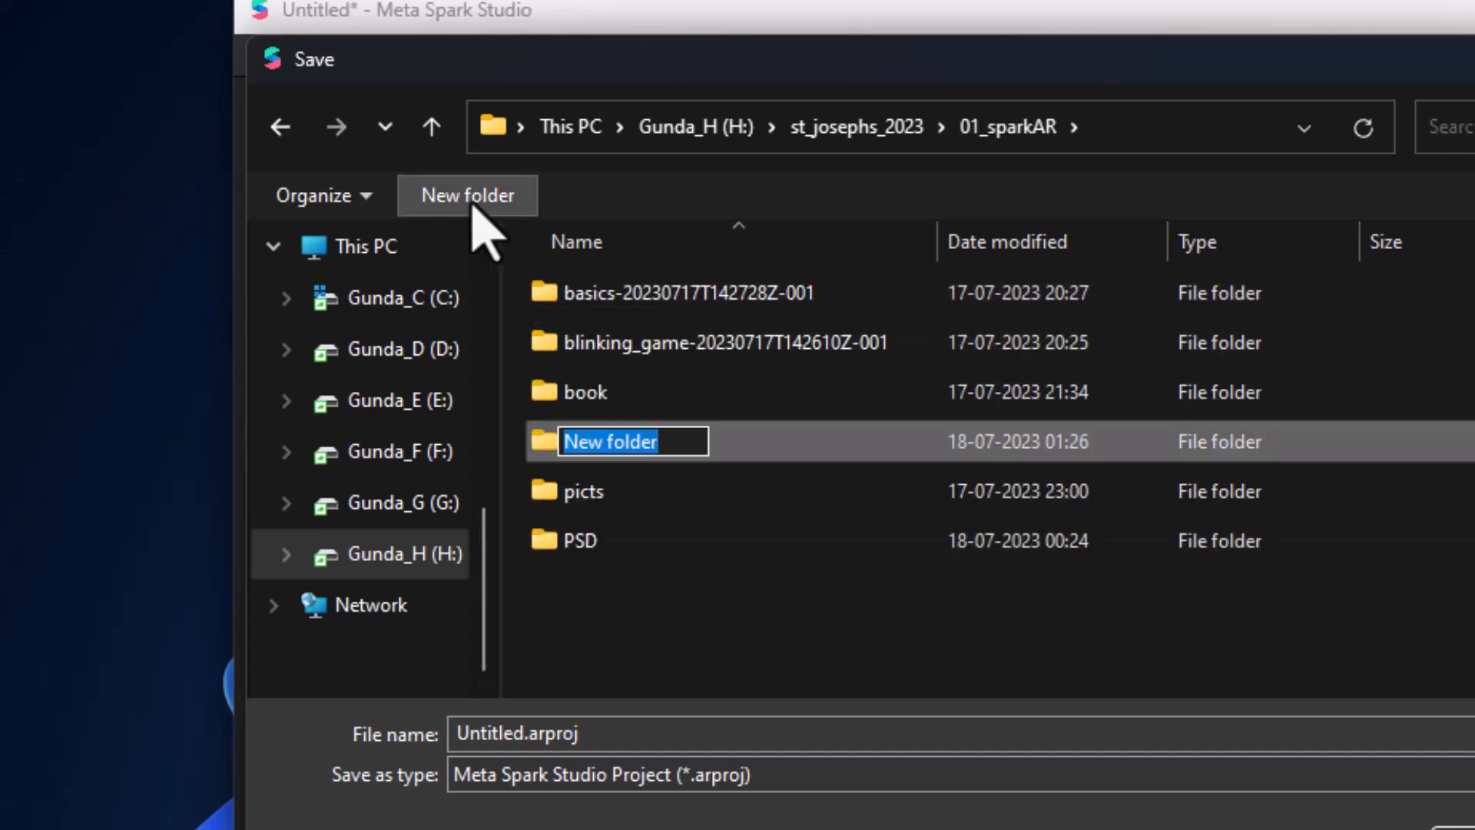
pyautogui.write('01_')
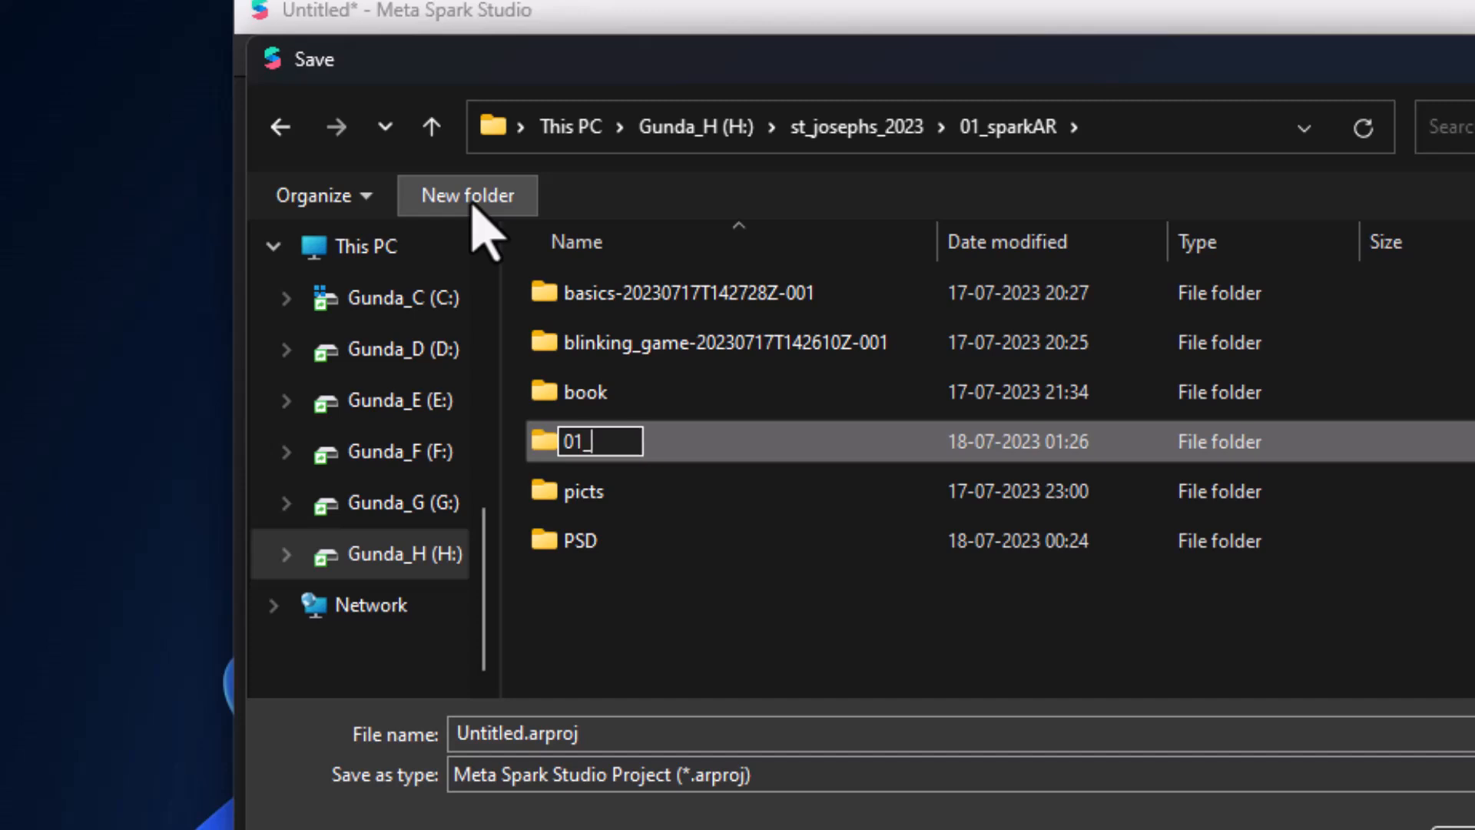
pyautogui.write('mak')
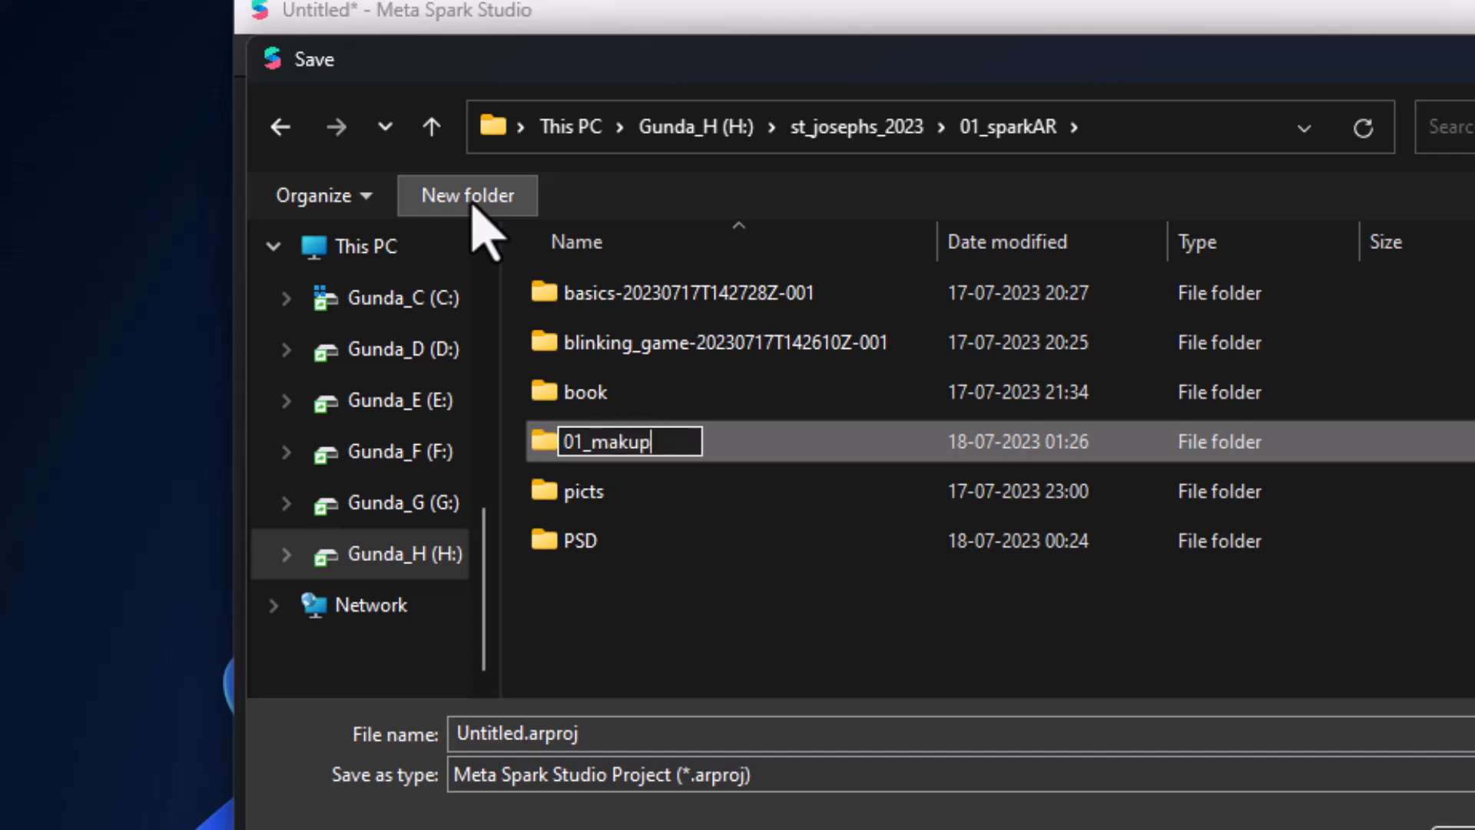
pyautogui.write('up')
pyautogui.click(749, 657)
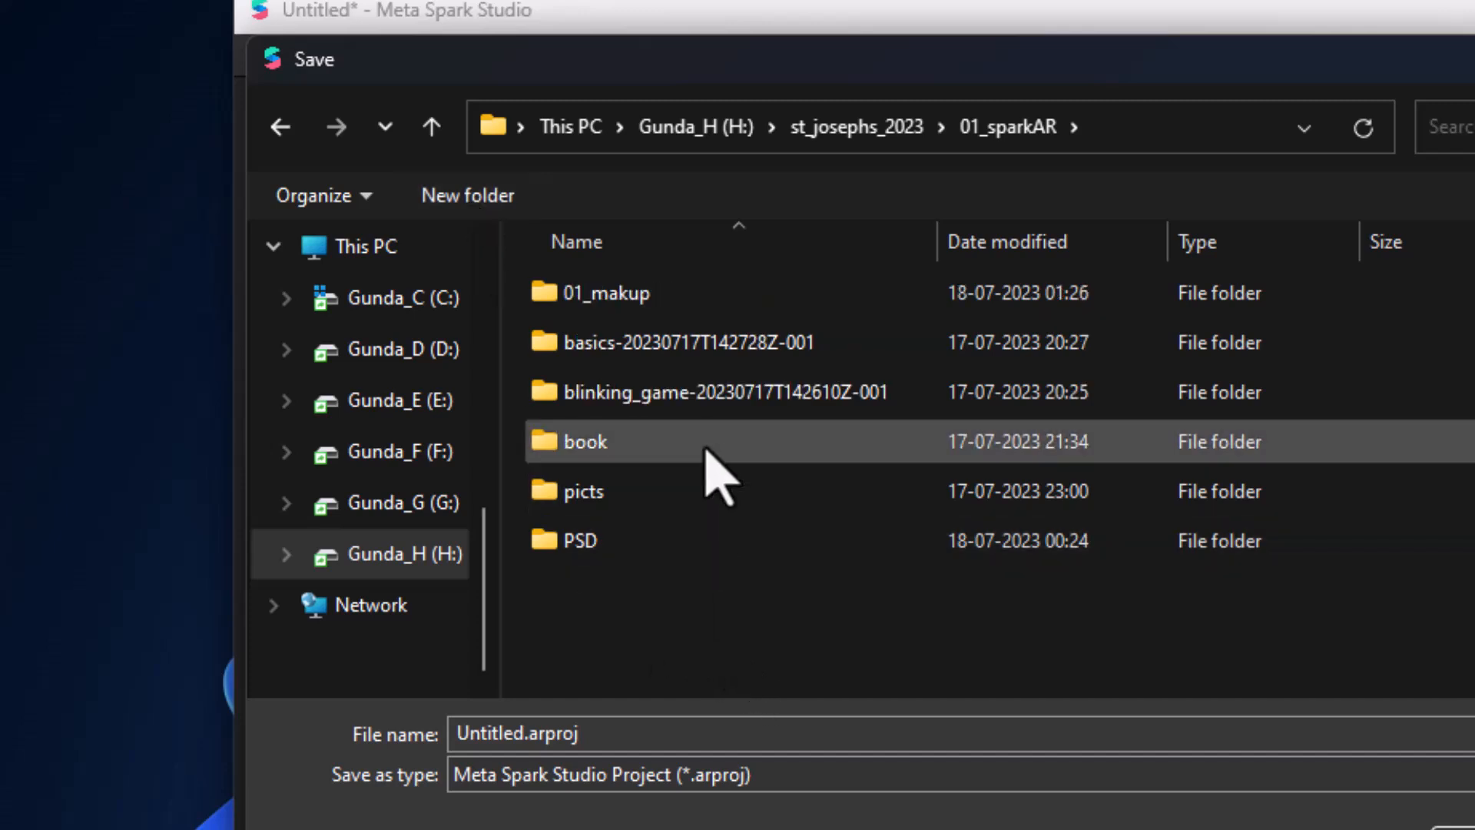
# - Save the project as 01_makup inside the 01_makup folder, and dismiss the satisfaction survey
pyautogui.doubleClick(649, 293)
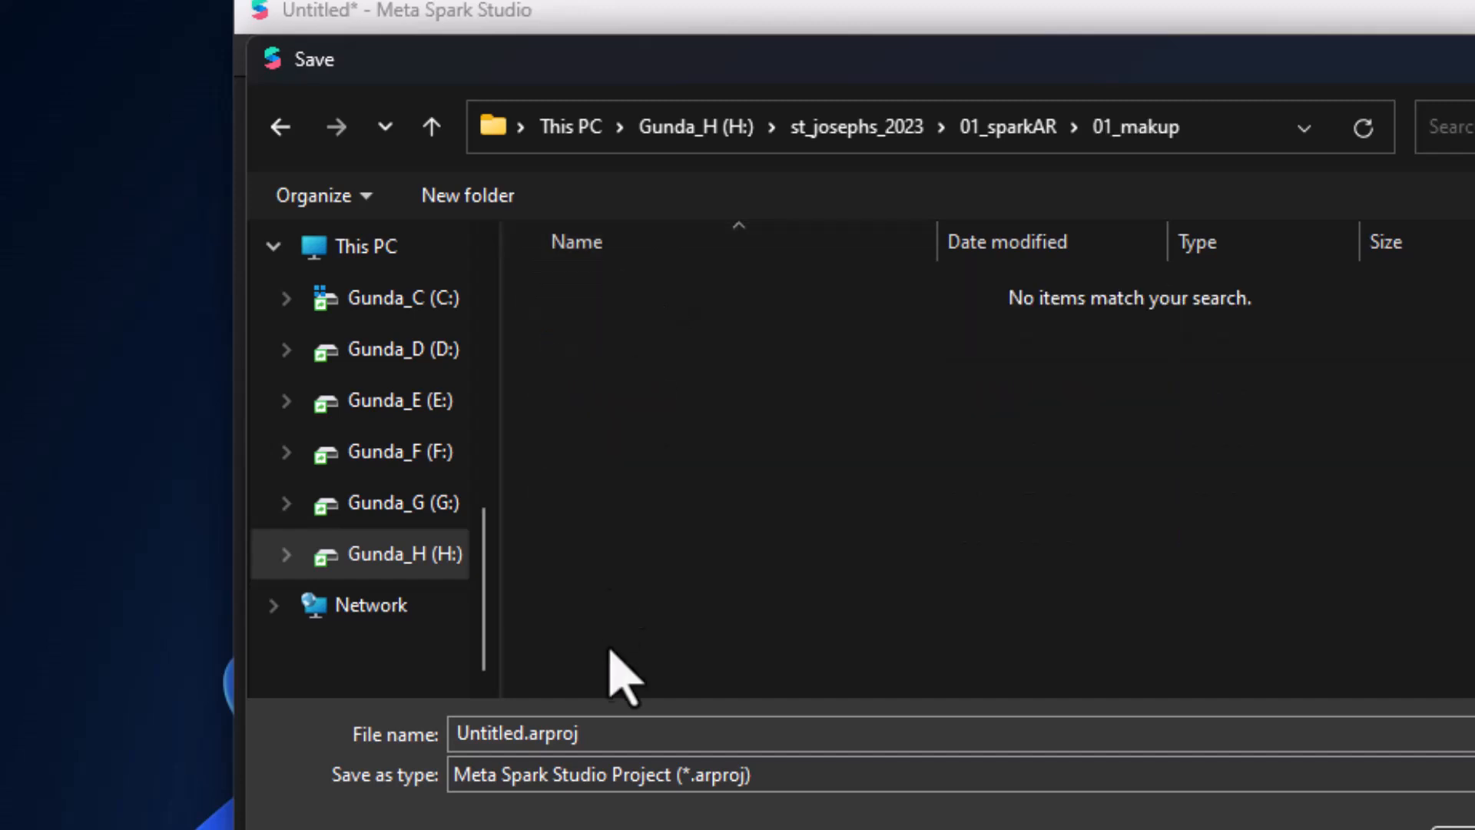
pyautogui.click(608, 731)
pyautogui.write('0')
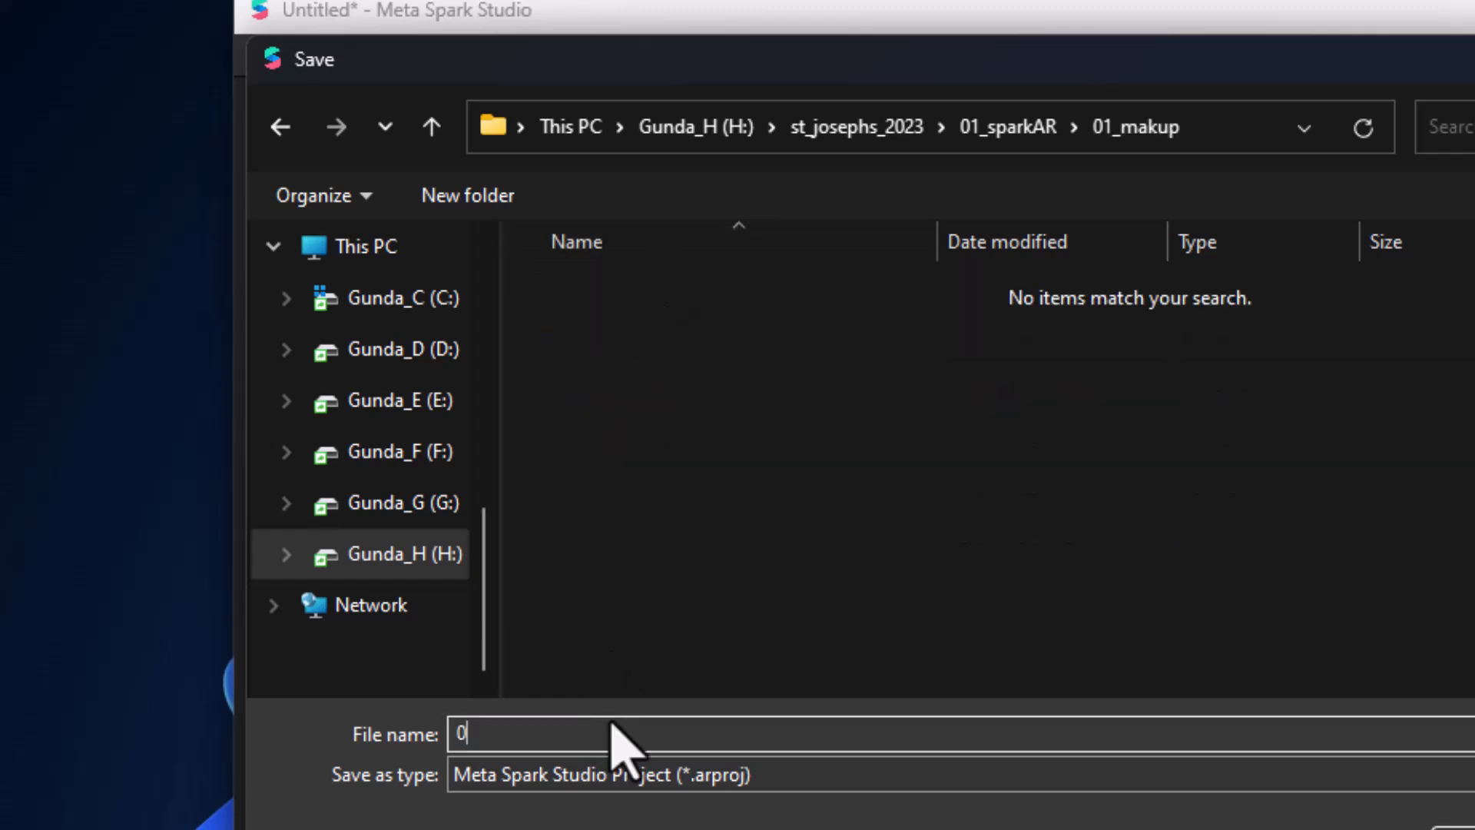
pyautogui.write('1_makup')
pyautogui.press('Return')
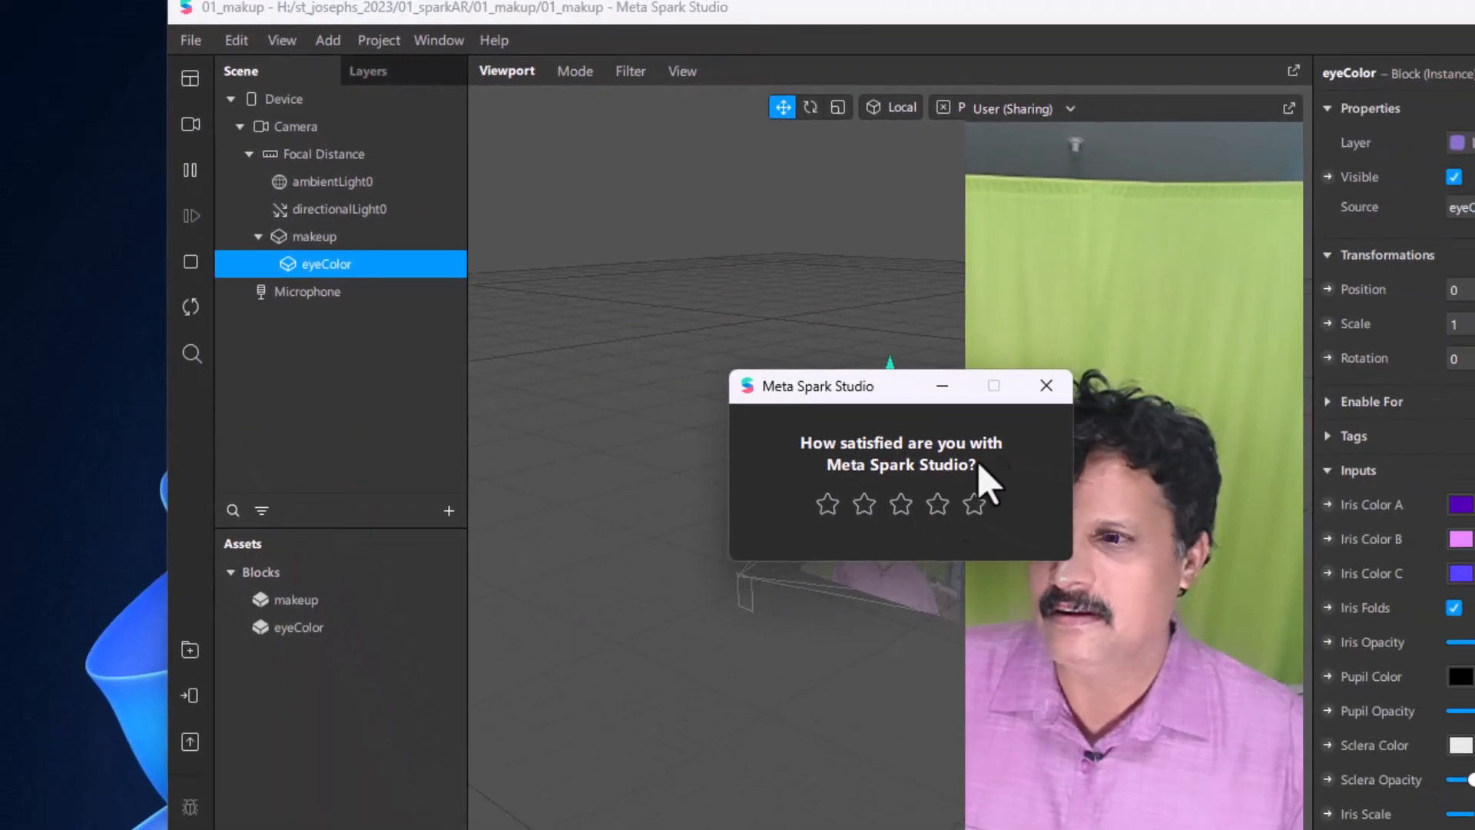
pyautogui.click(1047, 386)
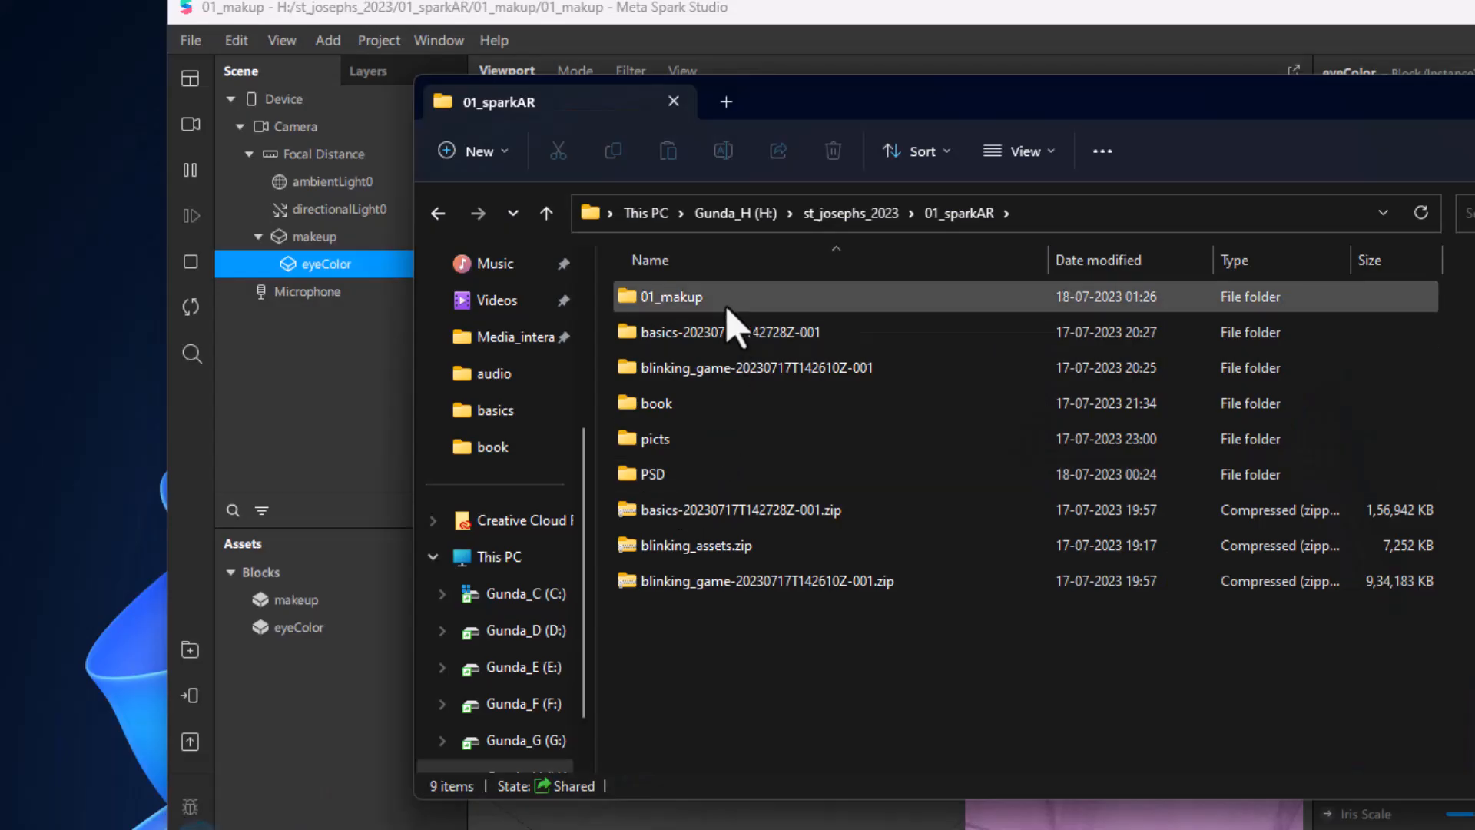
# - In File Explorer, examine the saved 01_makup project files and the blocks subfolder, and return to the outer 01_makup folder
pyautogui.doubleClick(726, 306)
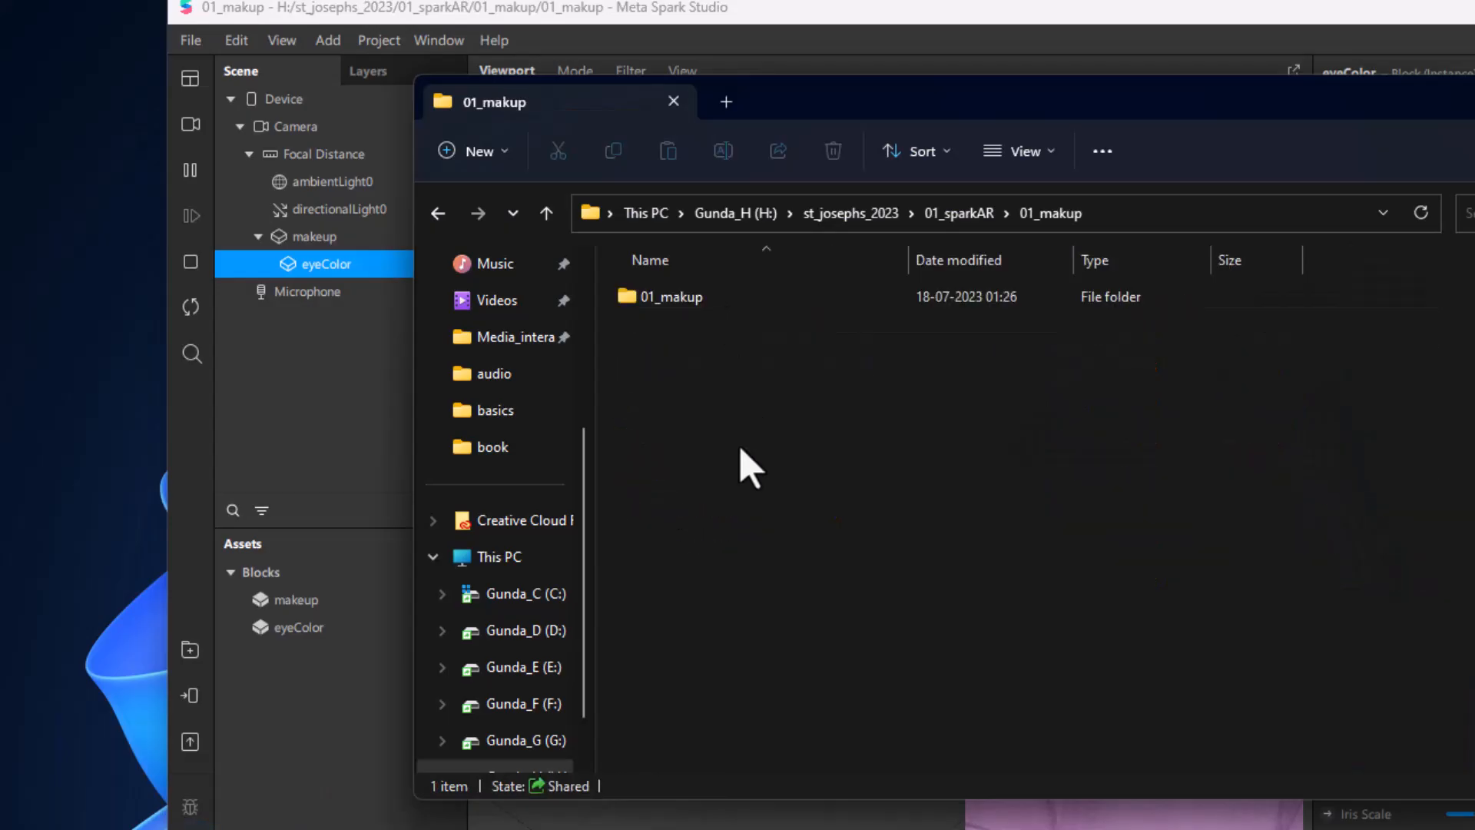
pyautogui.doubleClick(694, 313)
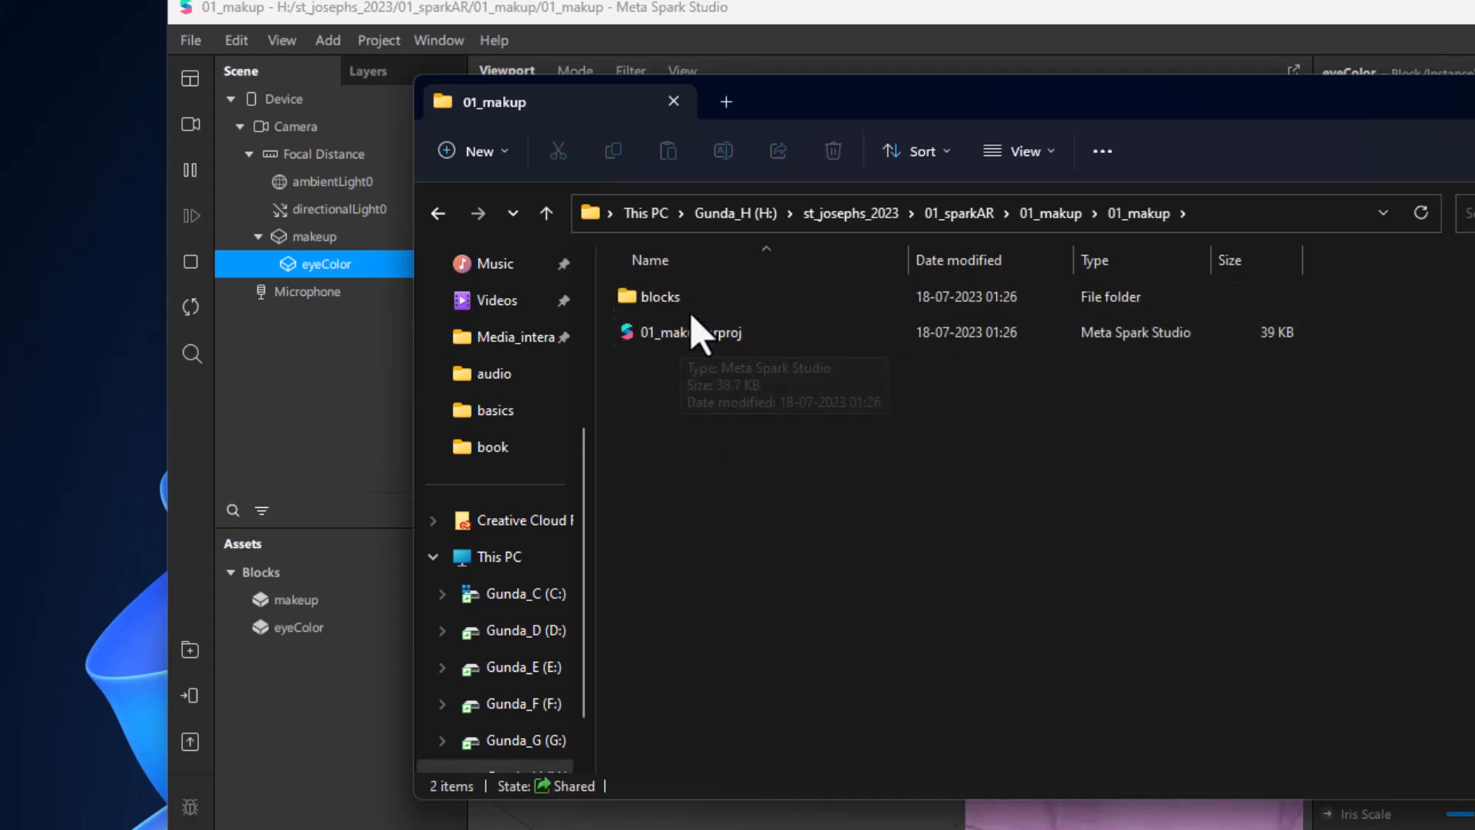
pyautogui.click(672, 307)
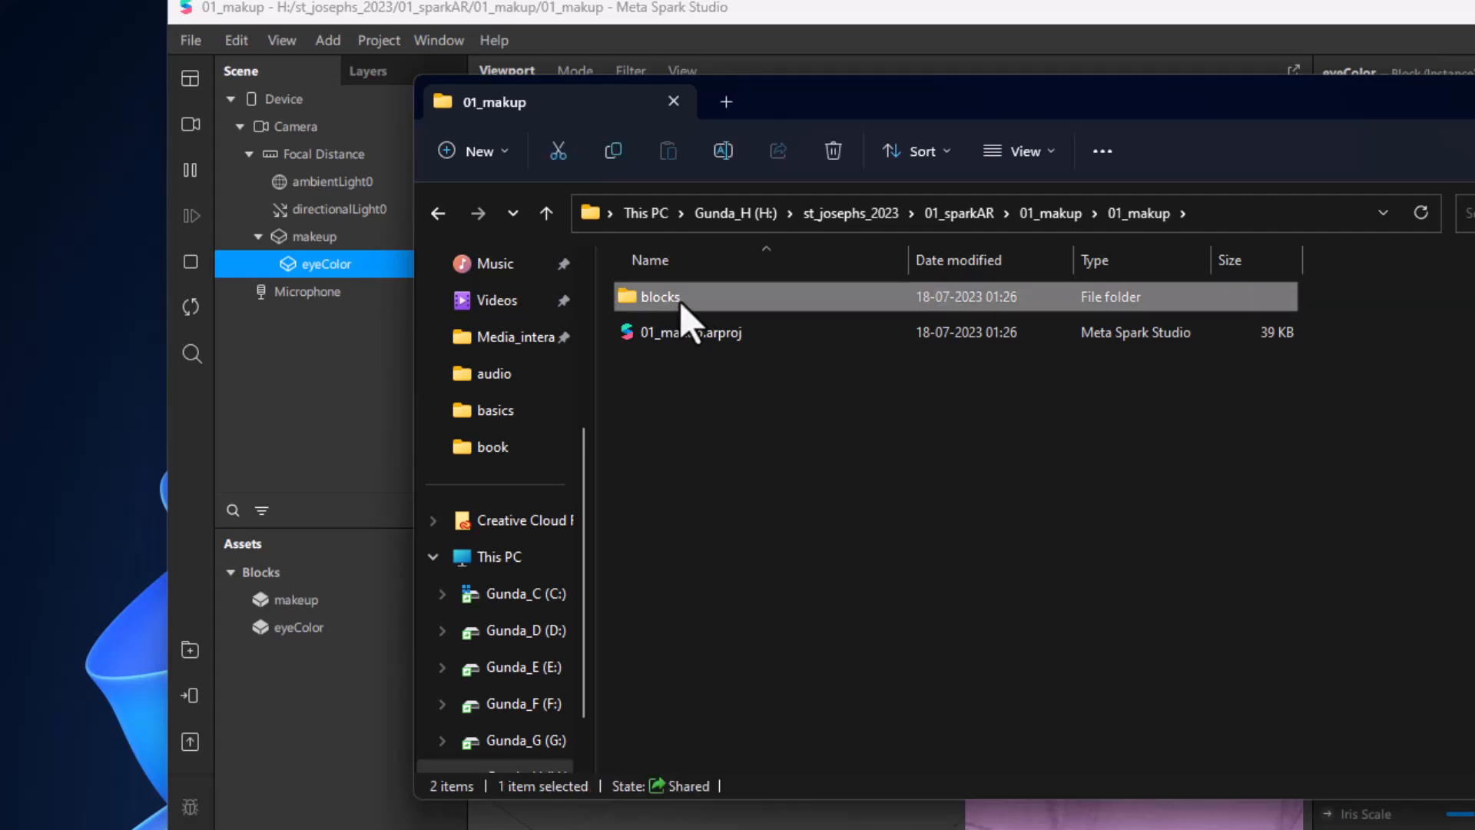
pyautogui.doubleClick(669, 297)
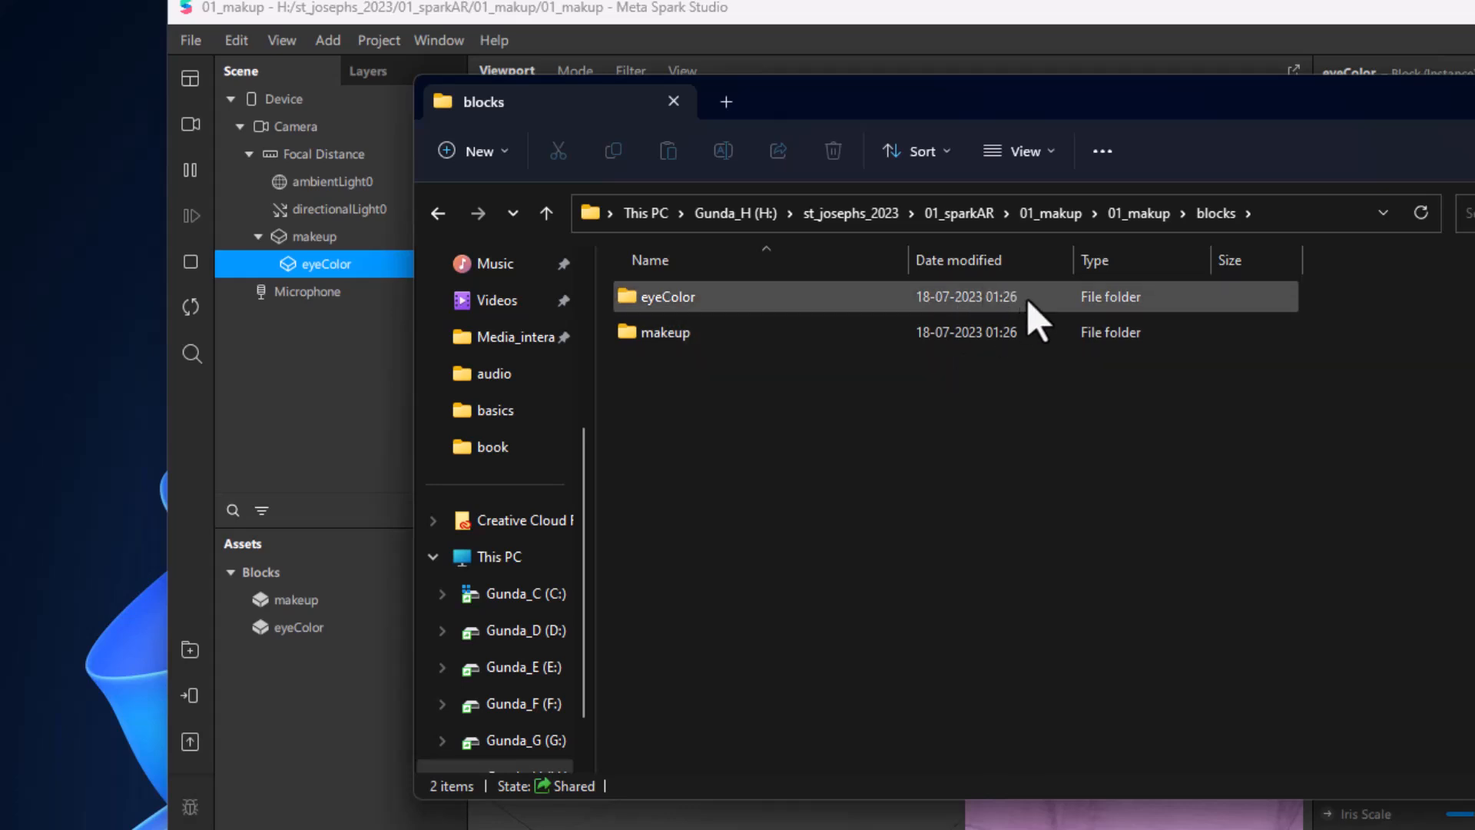
pyautogui.click(1049, 215)
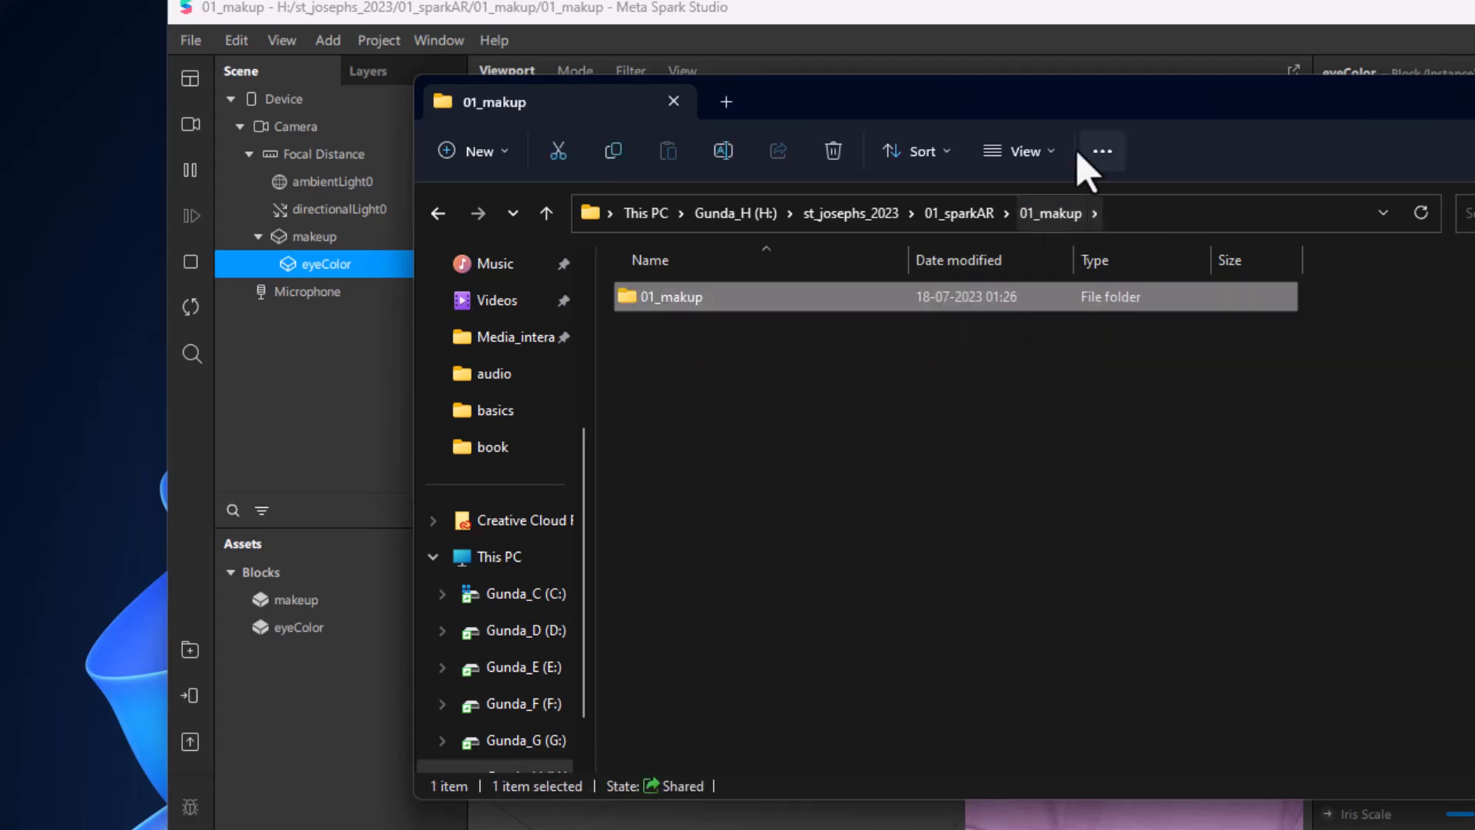
# - From the device-testing options, add a Sharing Effect experience to the project with Instagram (Camera) and Facebook enabled
pyautogui.moveTo(1059, 97); pyautogui.dragTo(1473, 174)
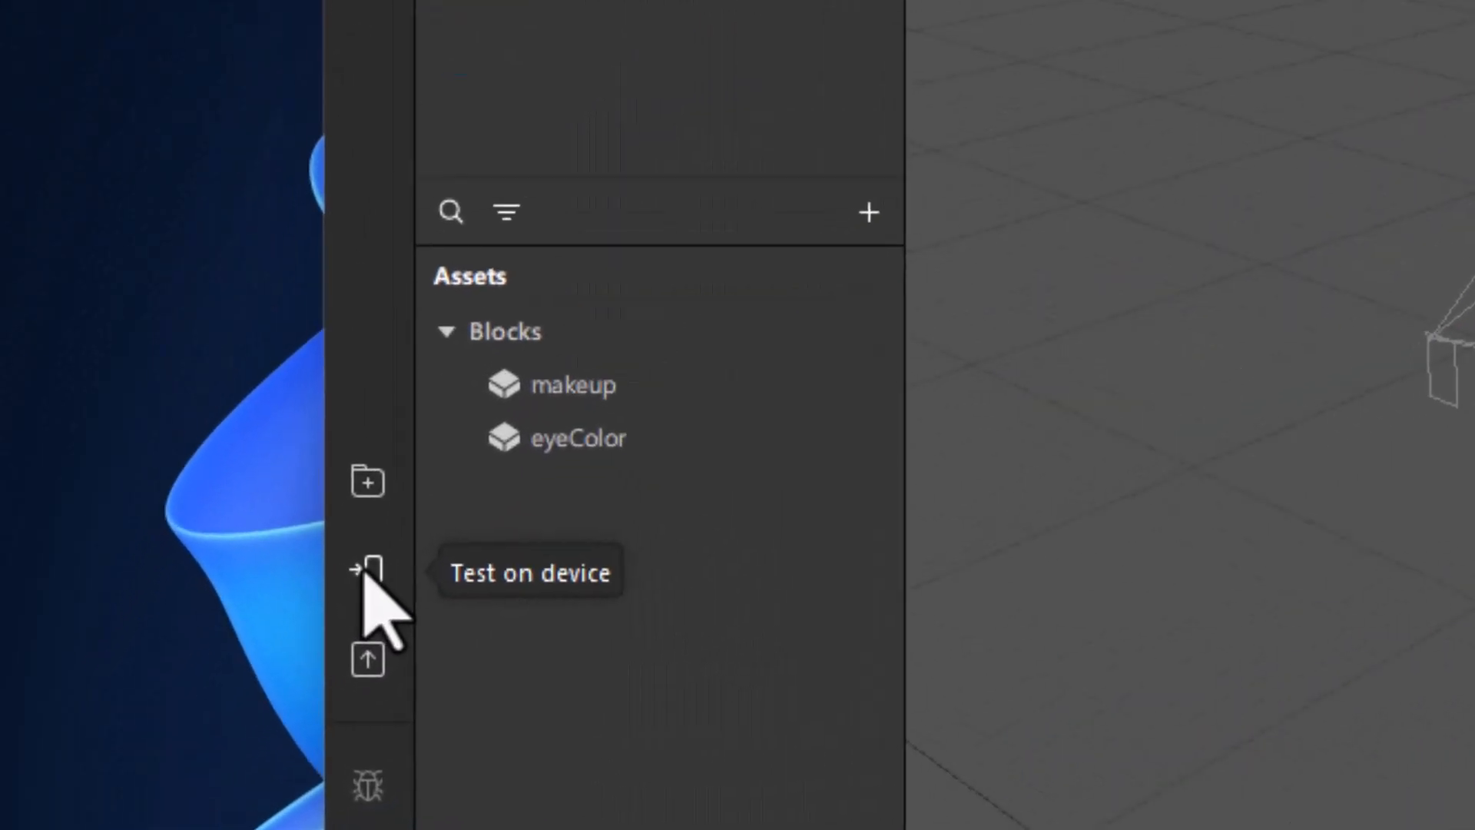
pyautogui.click(368, 572)
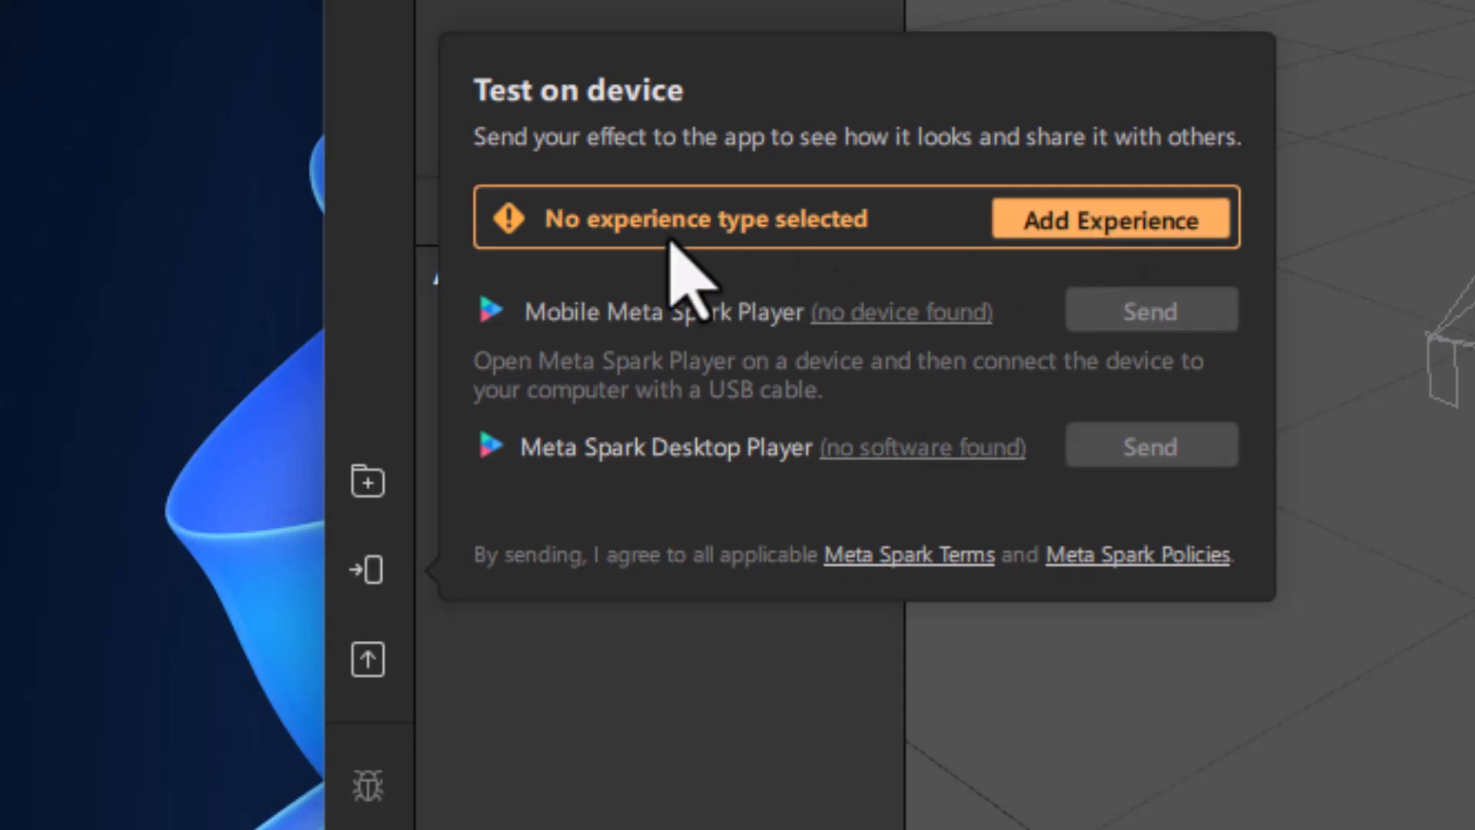
pyautogui.click(1113, 228)
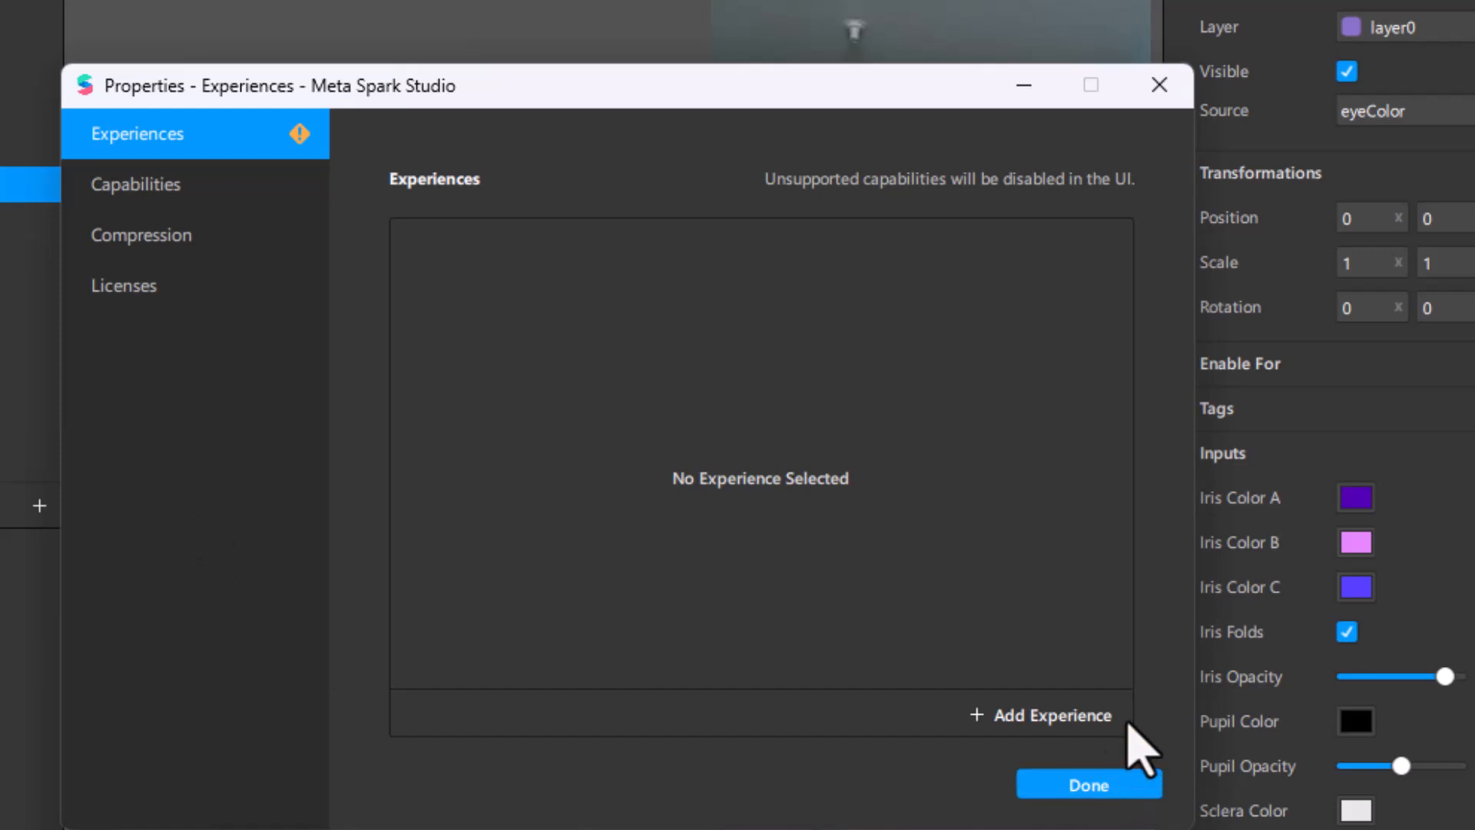
pyautogui.click(1436, 653)
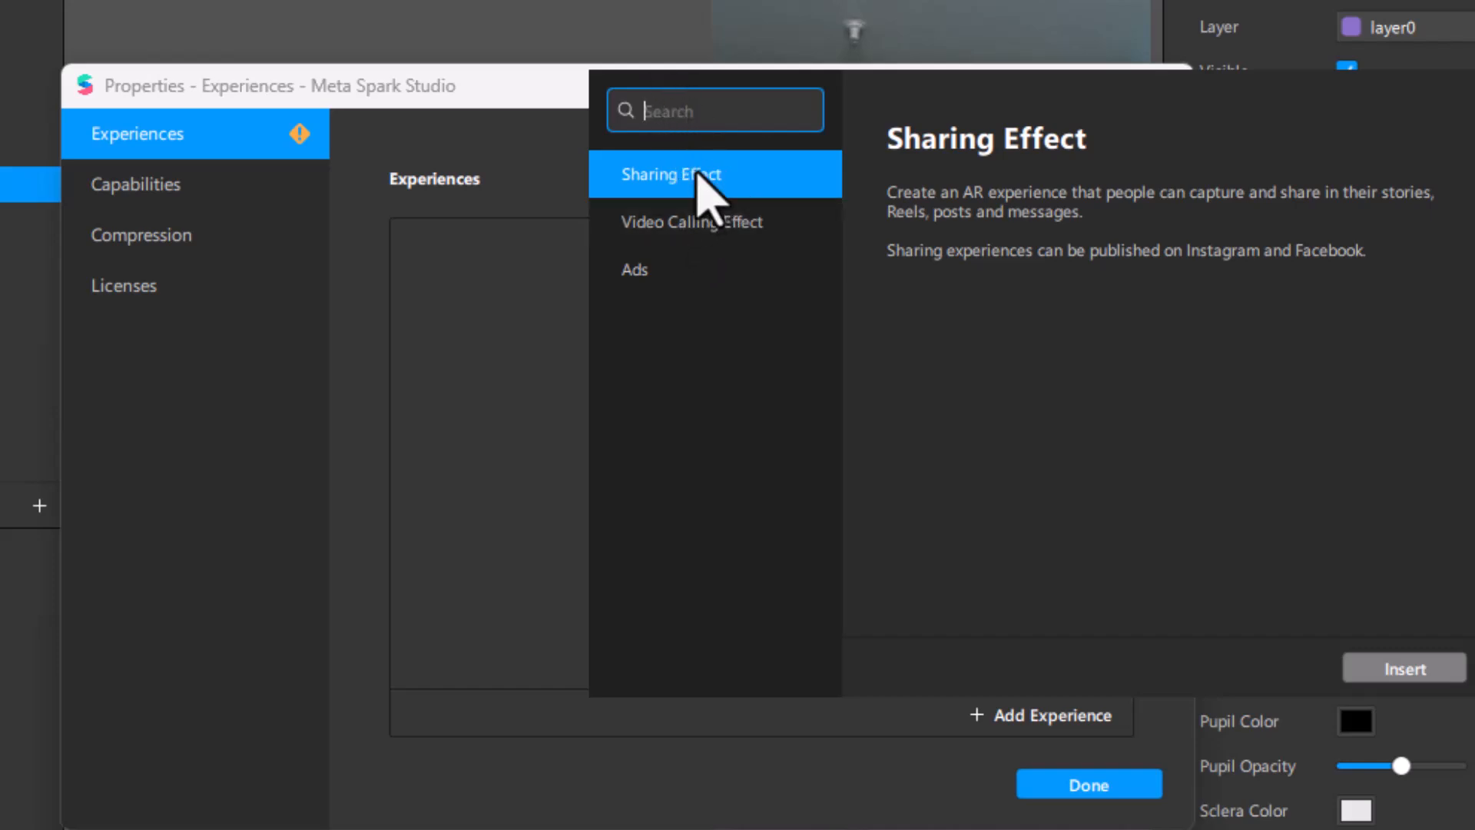
pyautogui.click(681, 236)
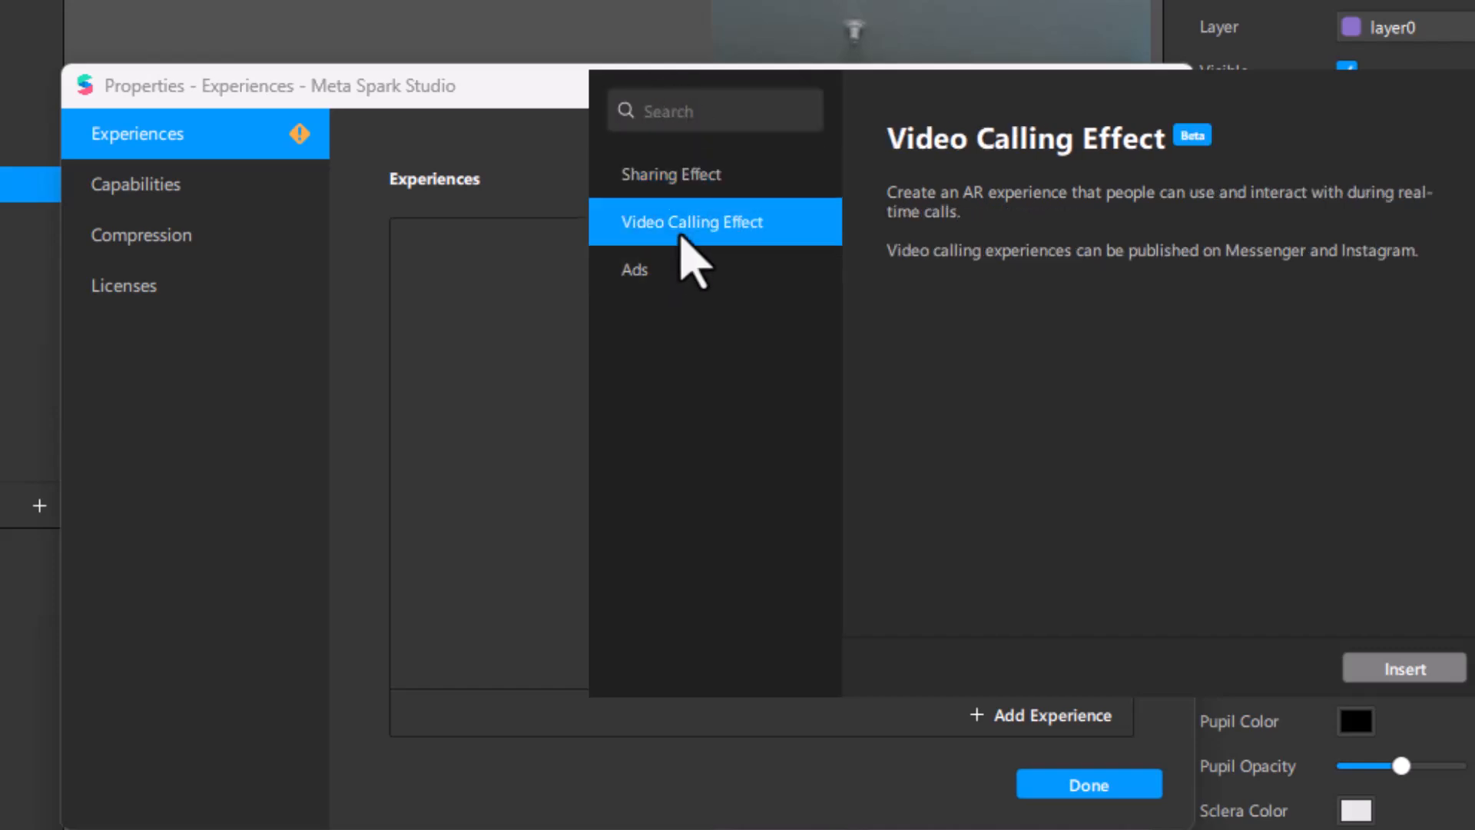
pyautogui.click(685, 182)
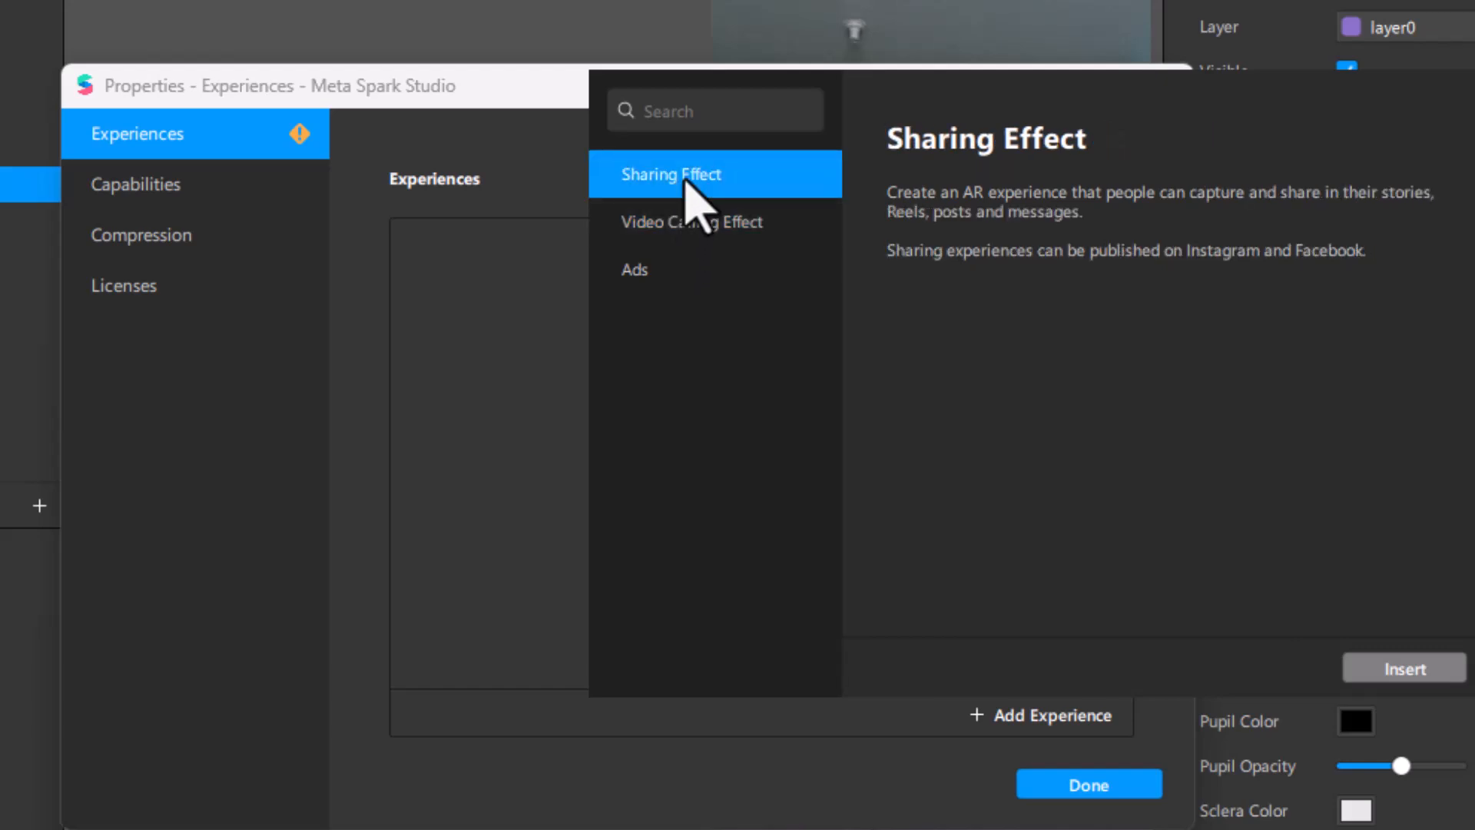
pyautogui.click(1405, 669)
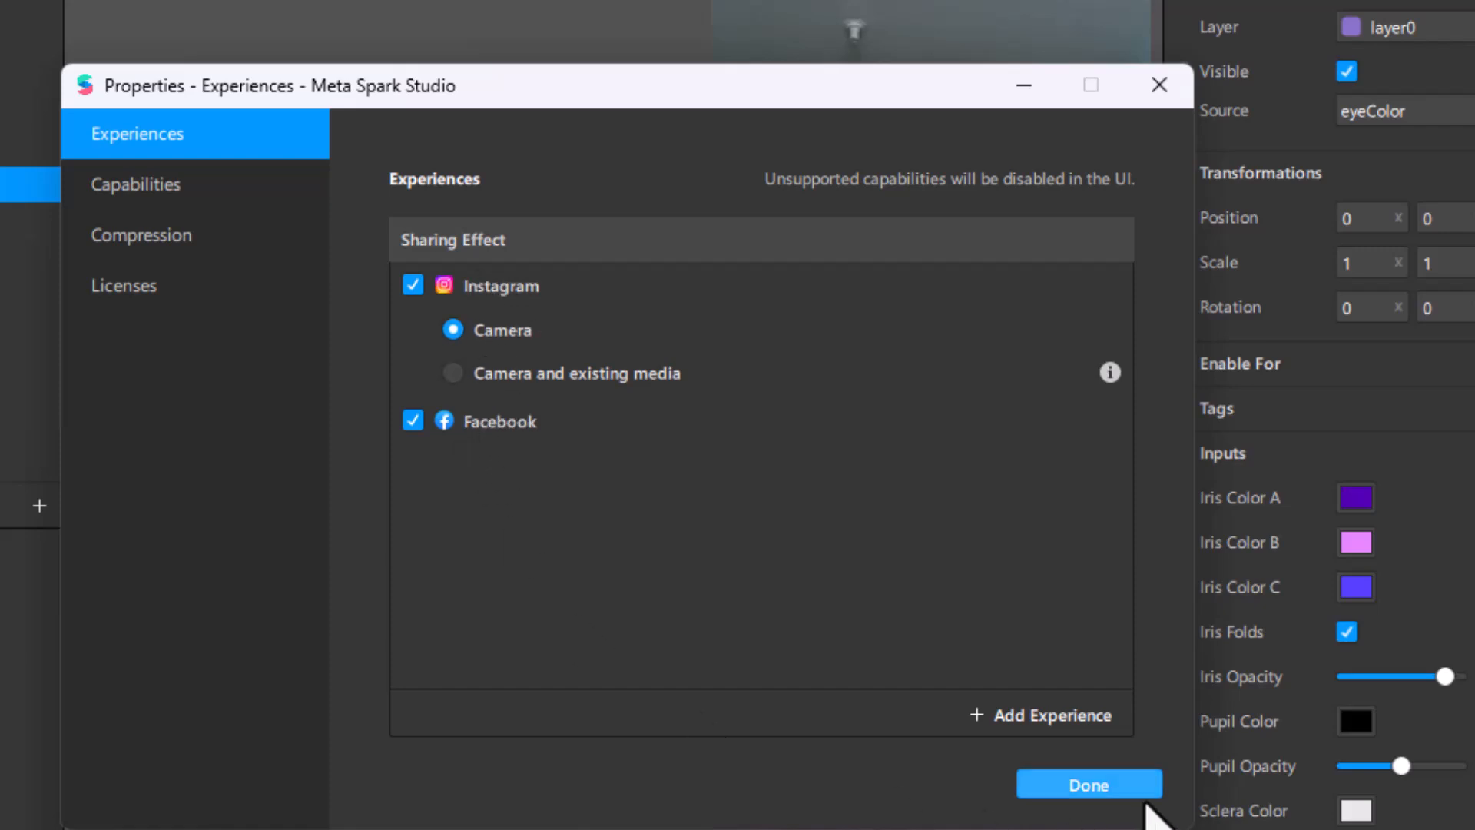
pyautogui.click(1123, 782)
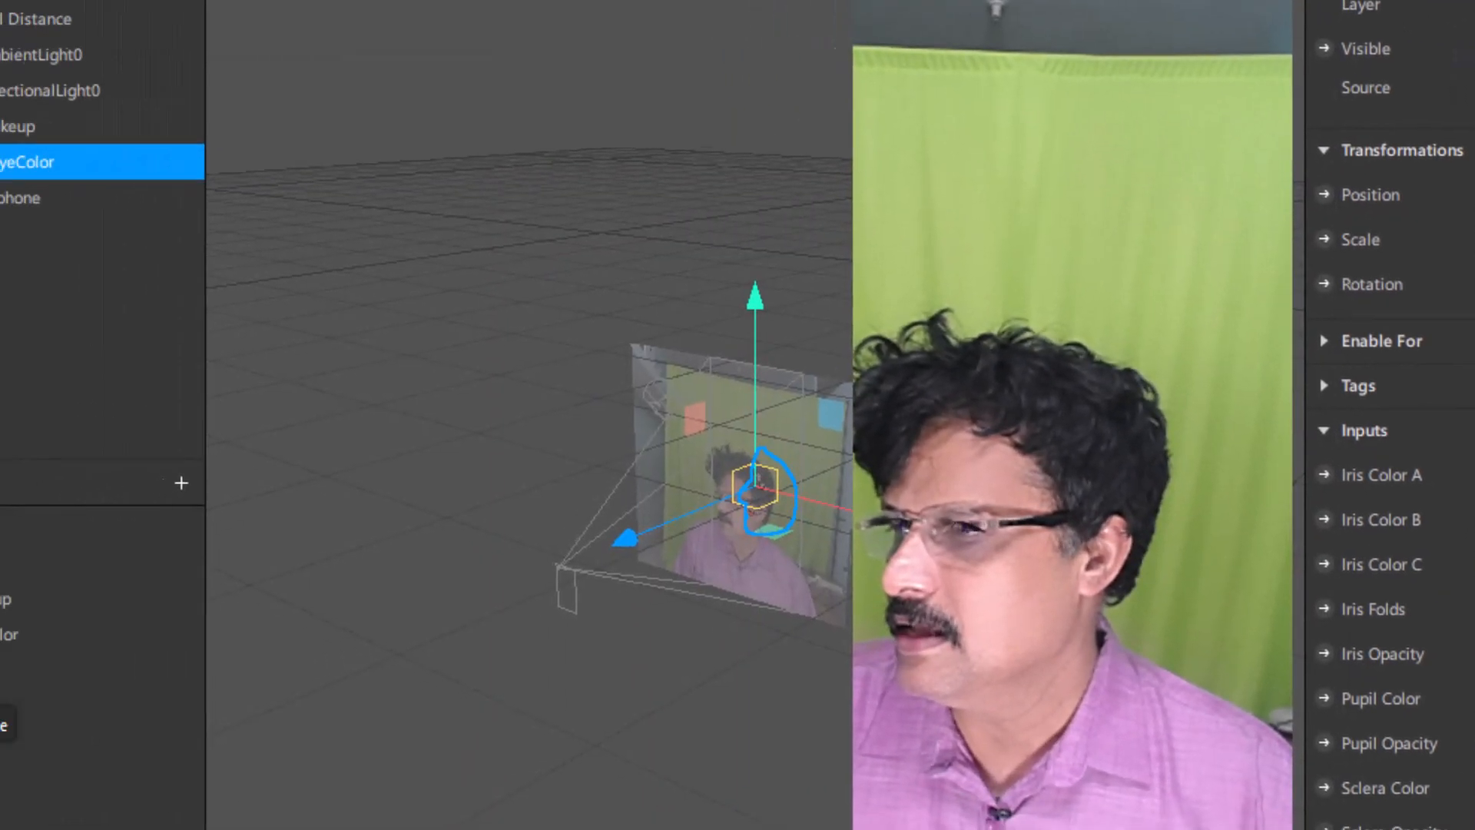
# - Send the effect to Instagram for device testing and copy its test link
pyautogui.click(2, 705)
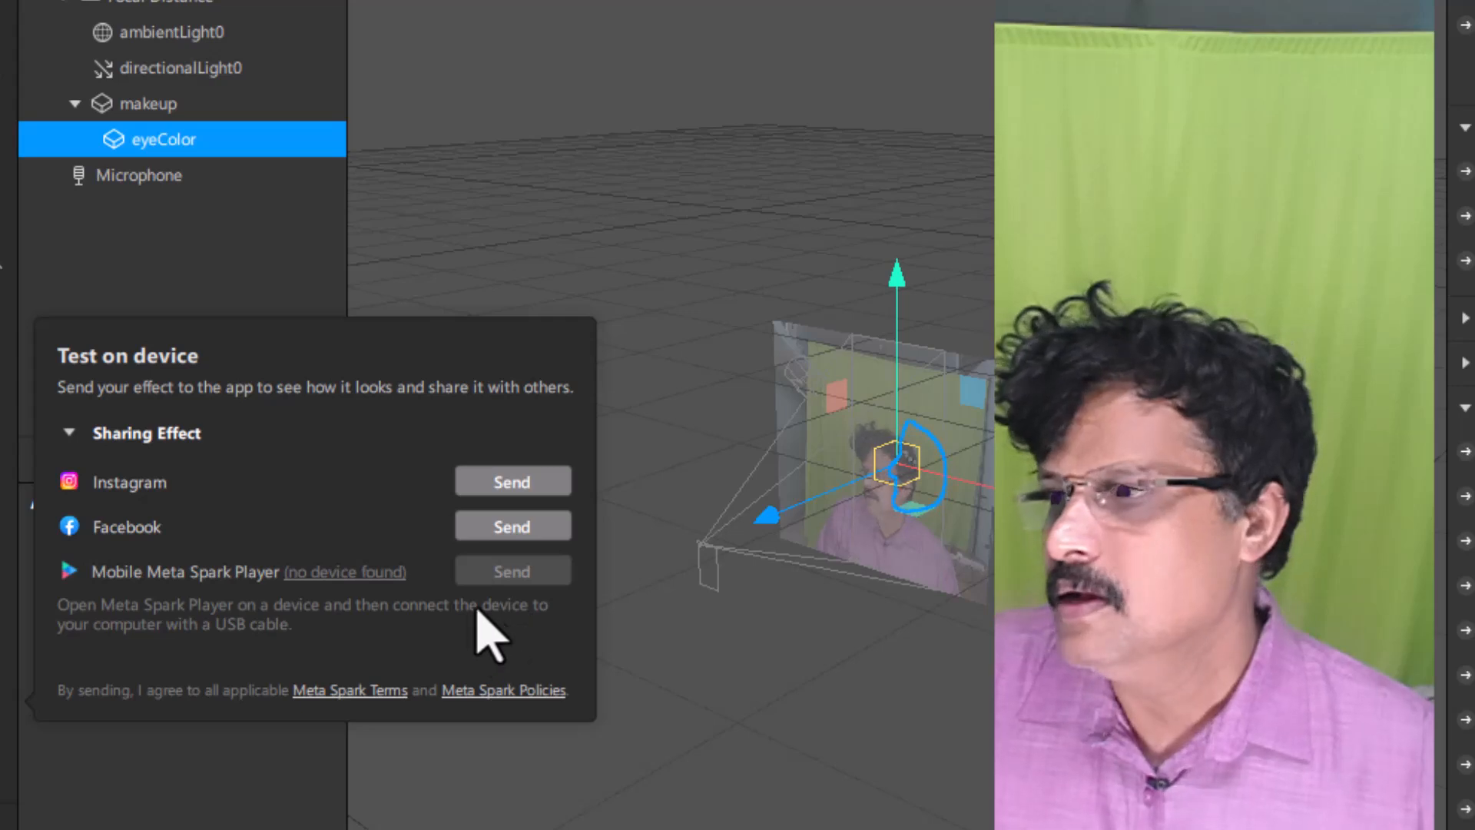
pyautogui.click(532, 483)
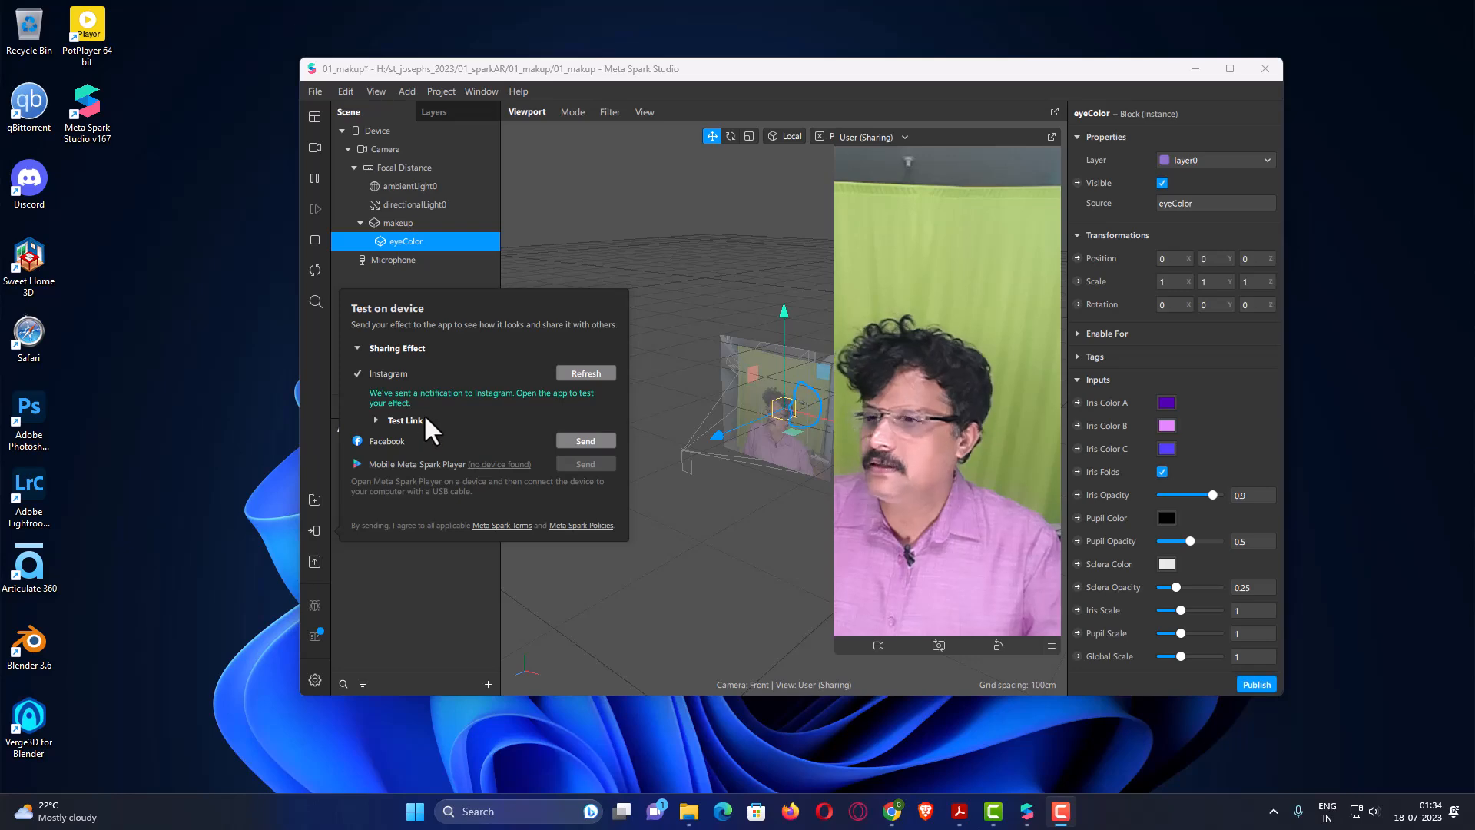
pyautogui.click(372, 416)
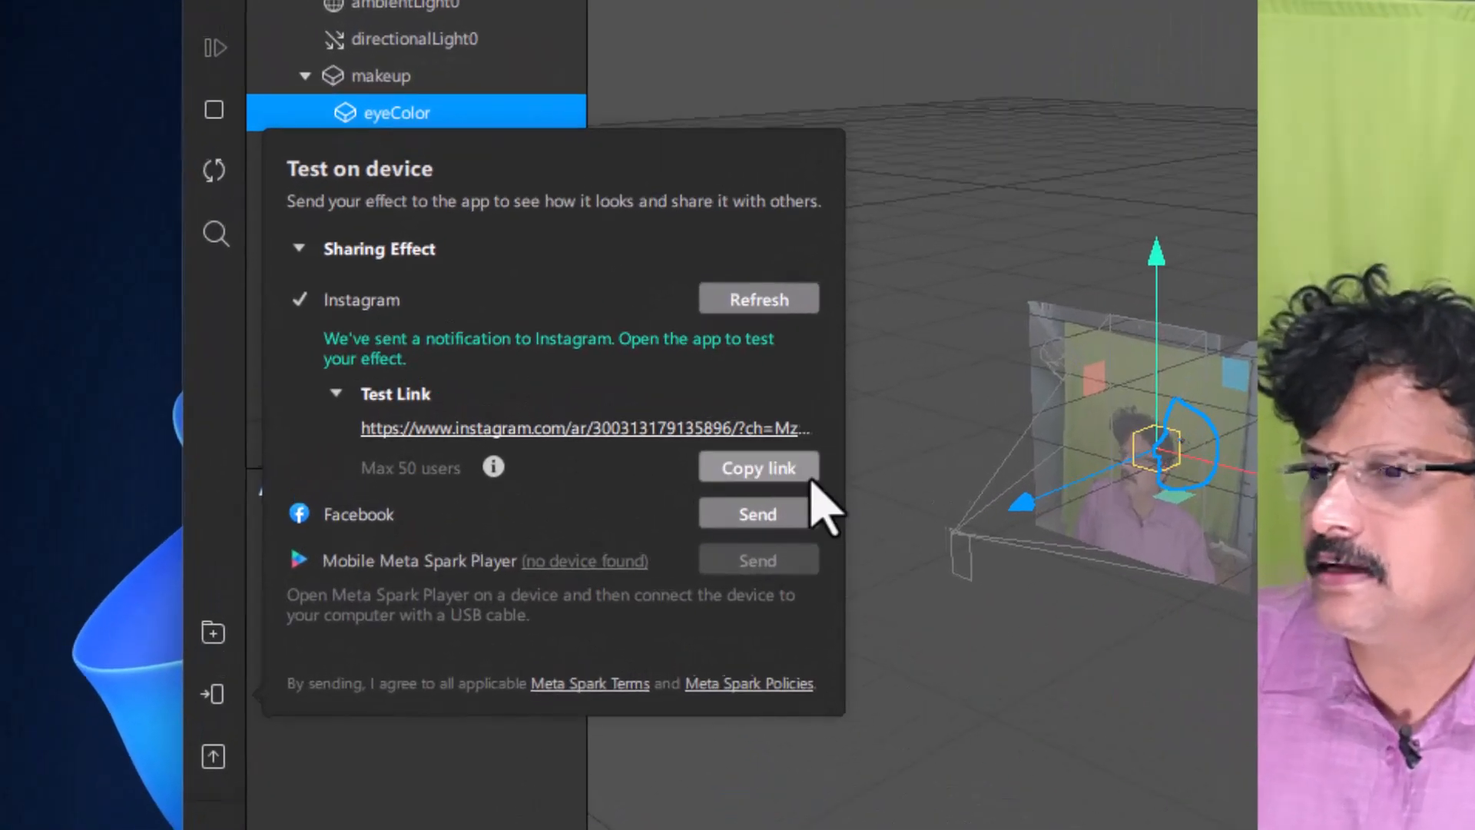
pyautogui.click(768, 469)
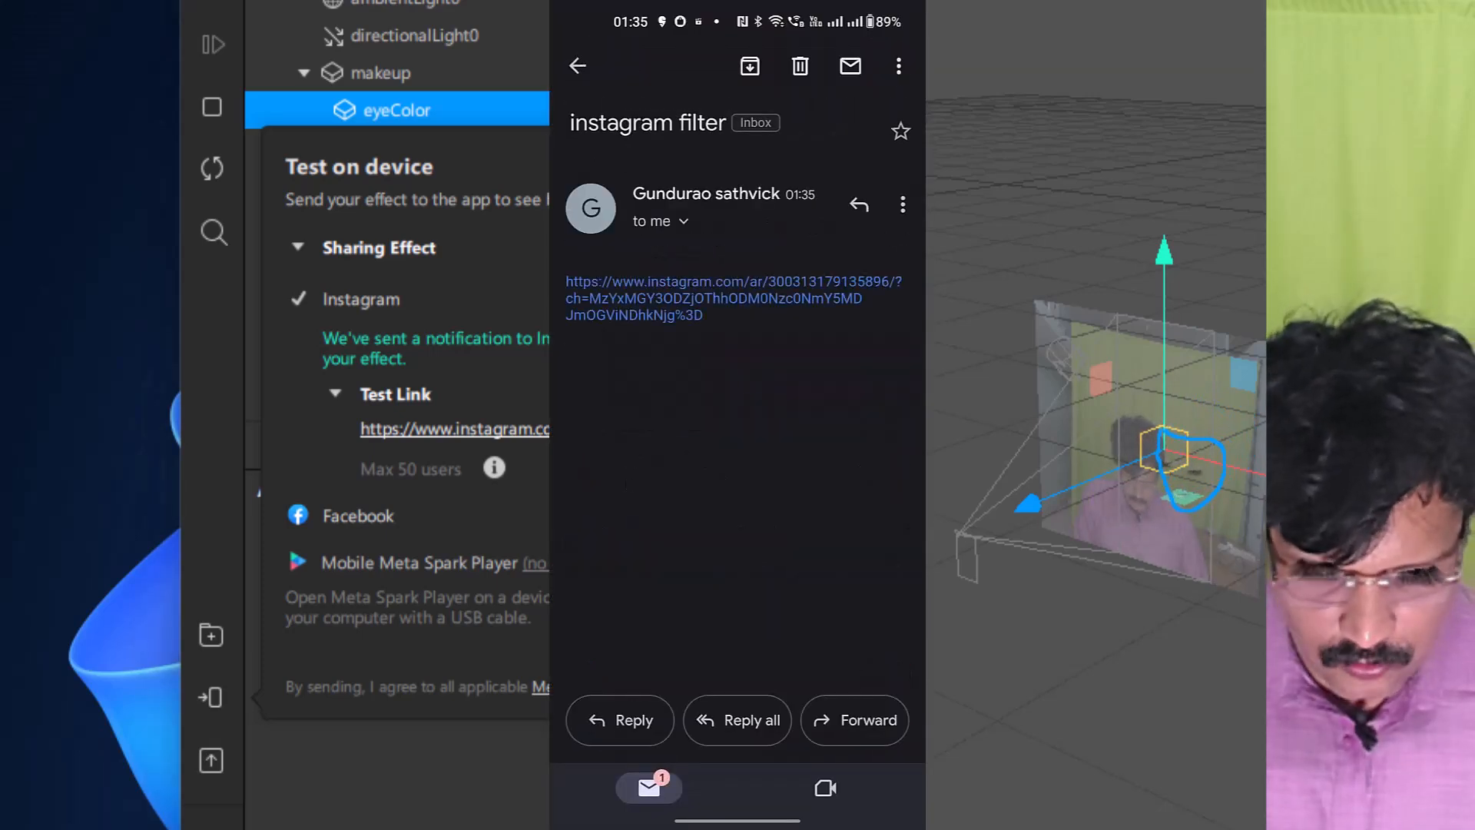
# - On the phone, open the test link from the "instagram filter" email and agree to test the effect in Instagram
pyautogui.click(784, 278)
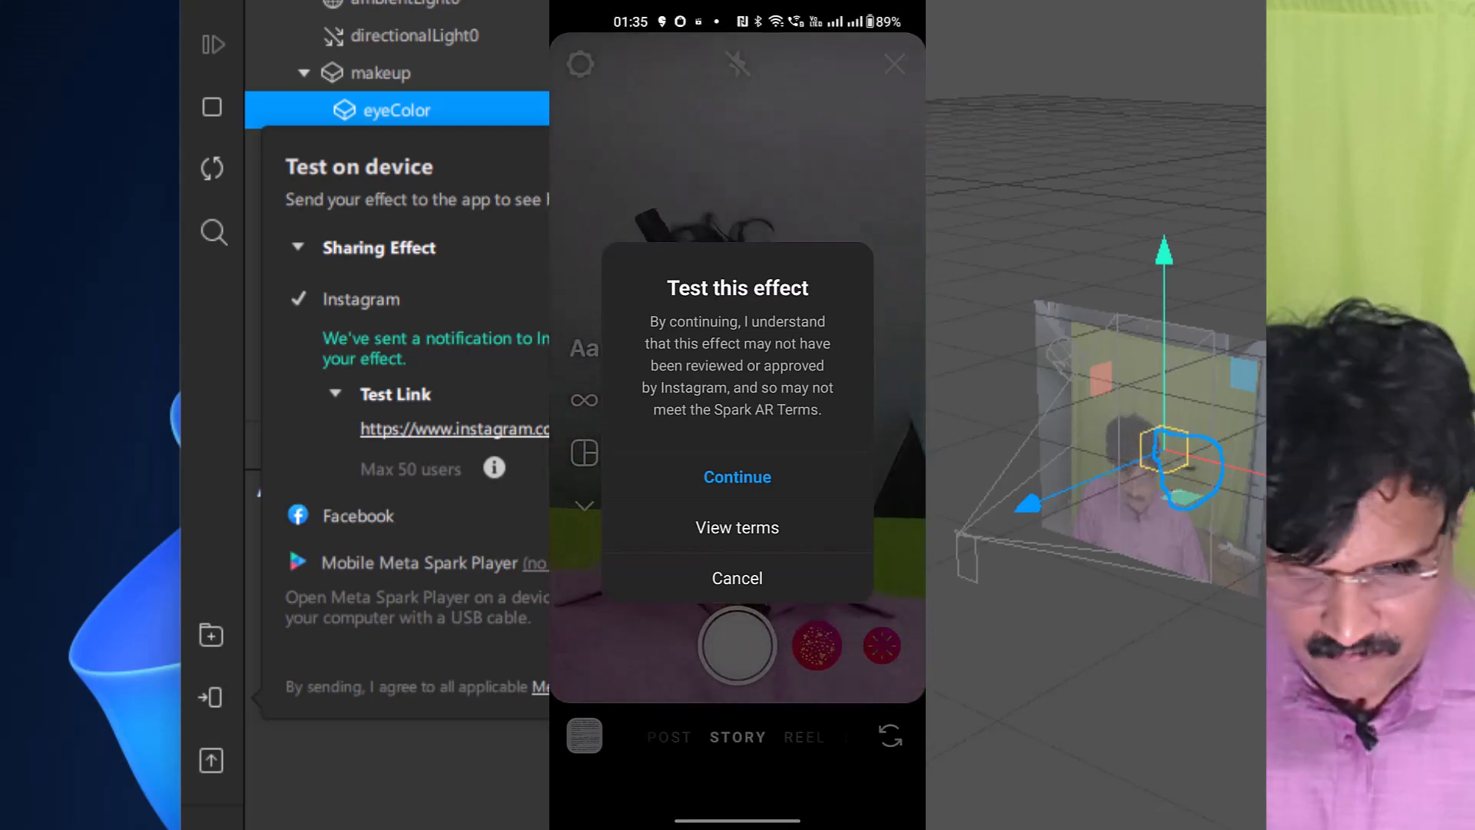
pyautogui.click(738, 477)
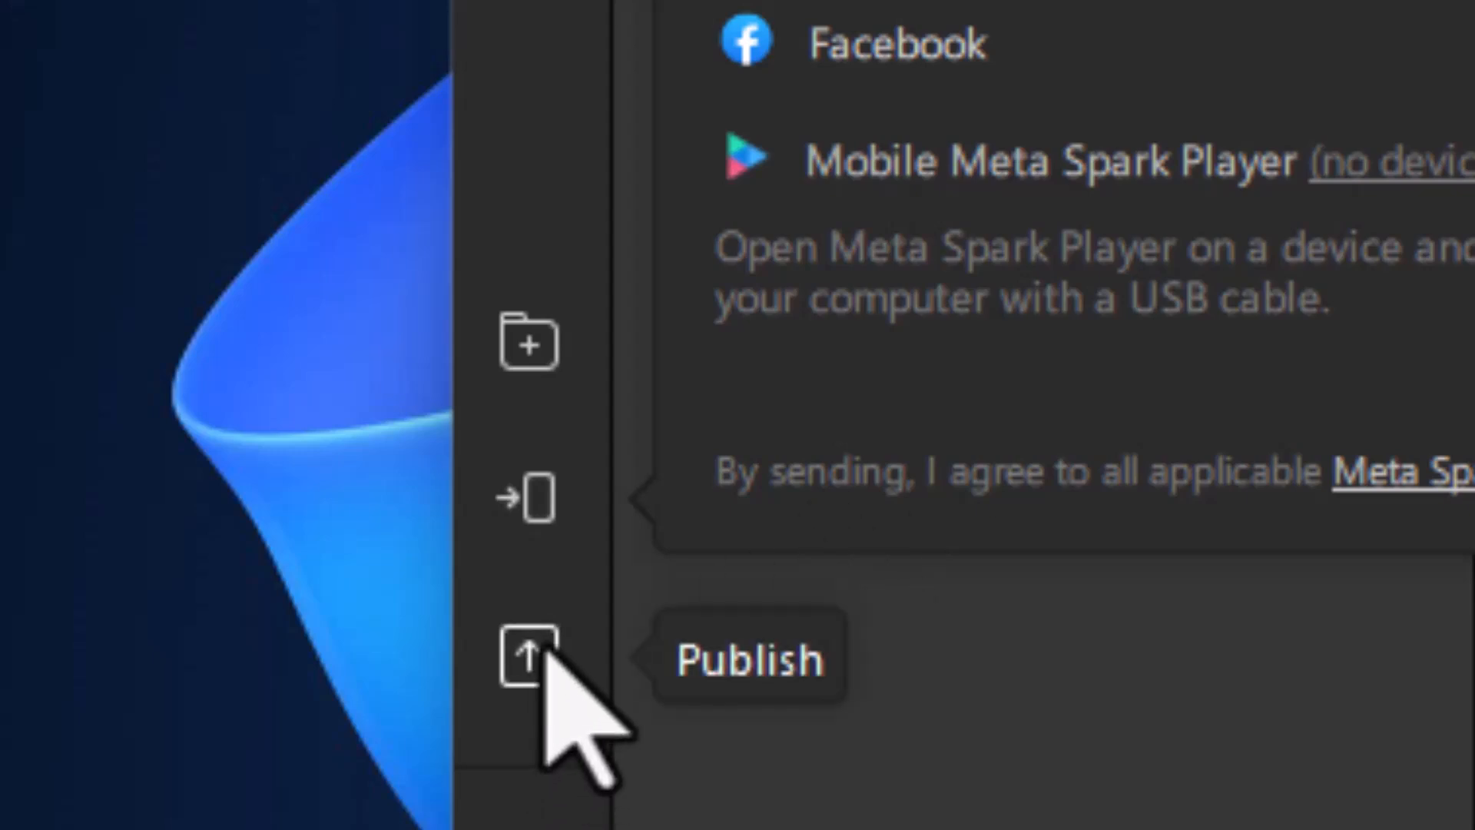
# - Export the effect from the publishing options as 01_makup.arexport into the outer 01_makup folder inside 01_sparkAR
pyautogui.click(544, 646)
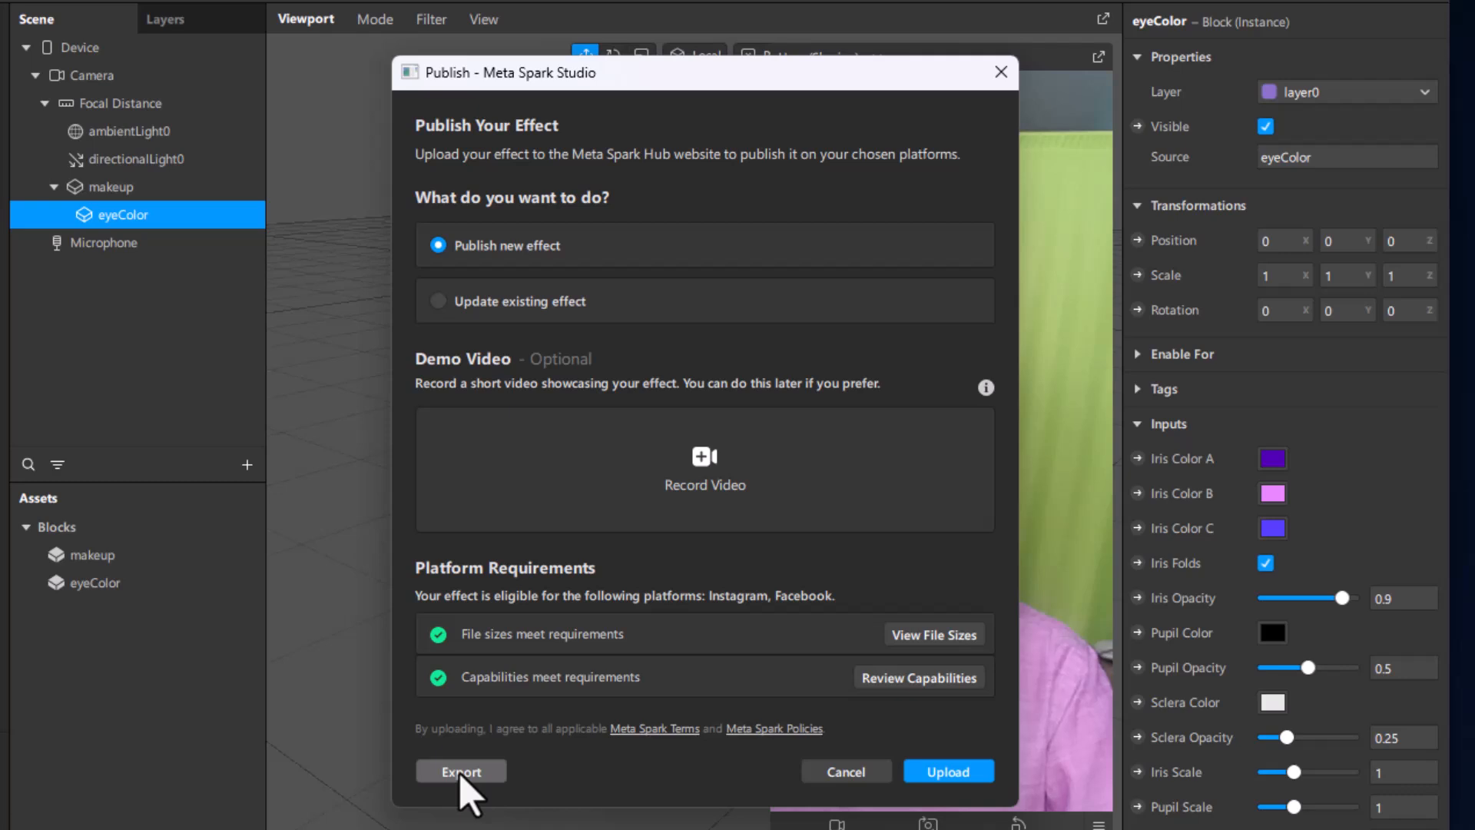
pyautogui.click(461, 772)
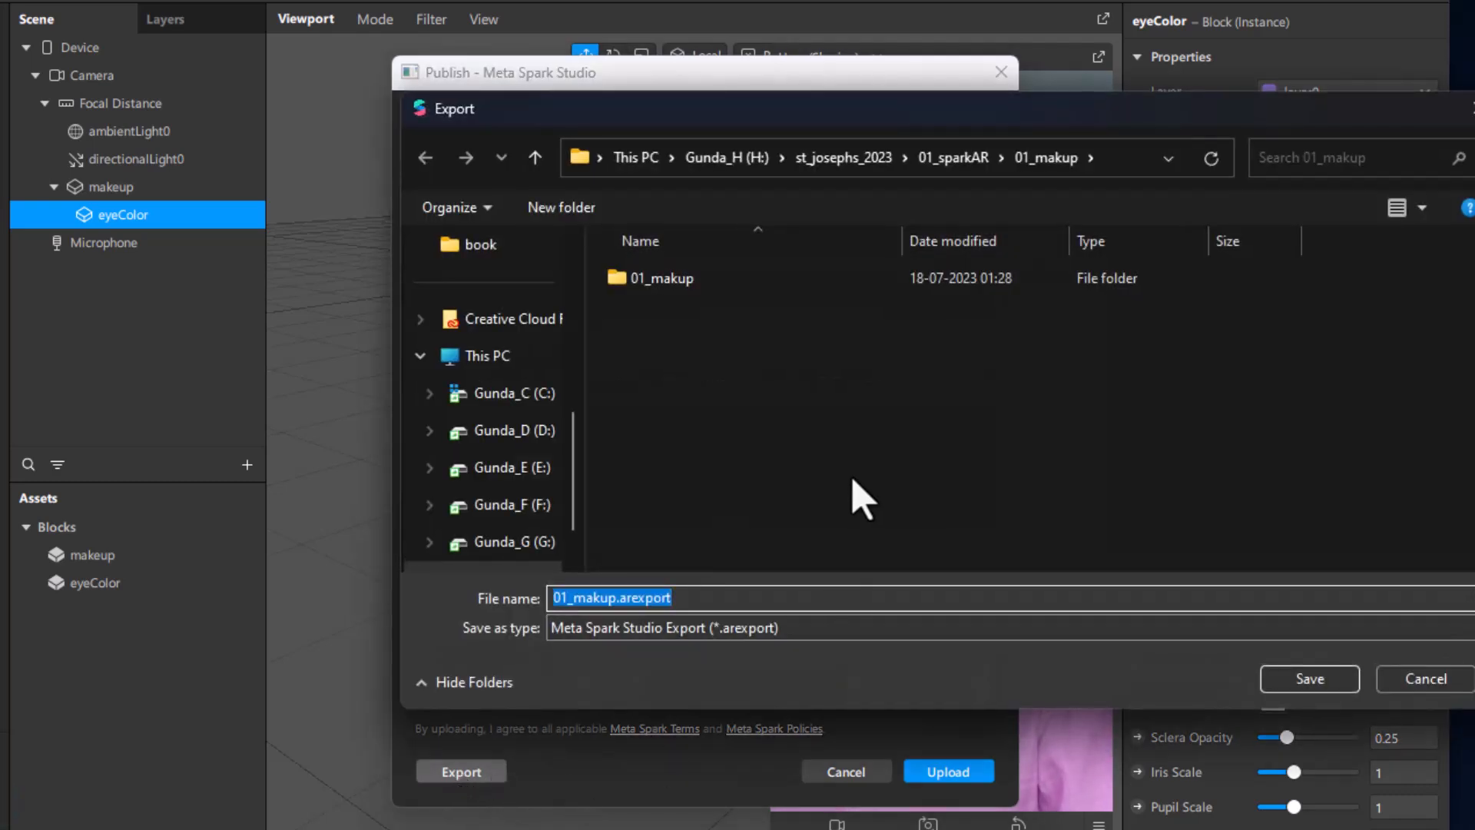
pyautogui.click(960, 163)
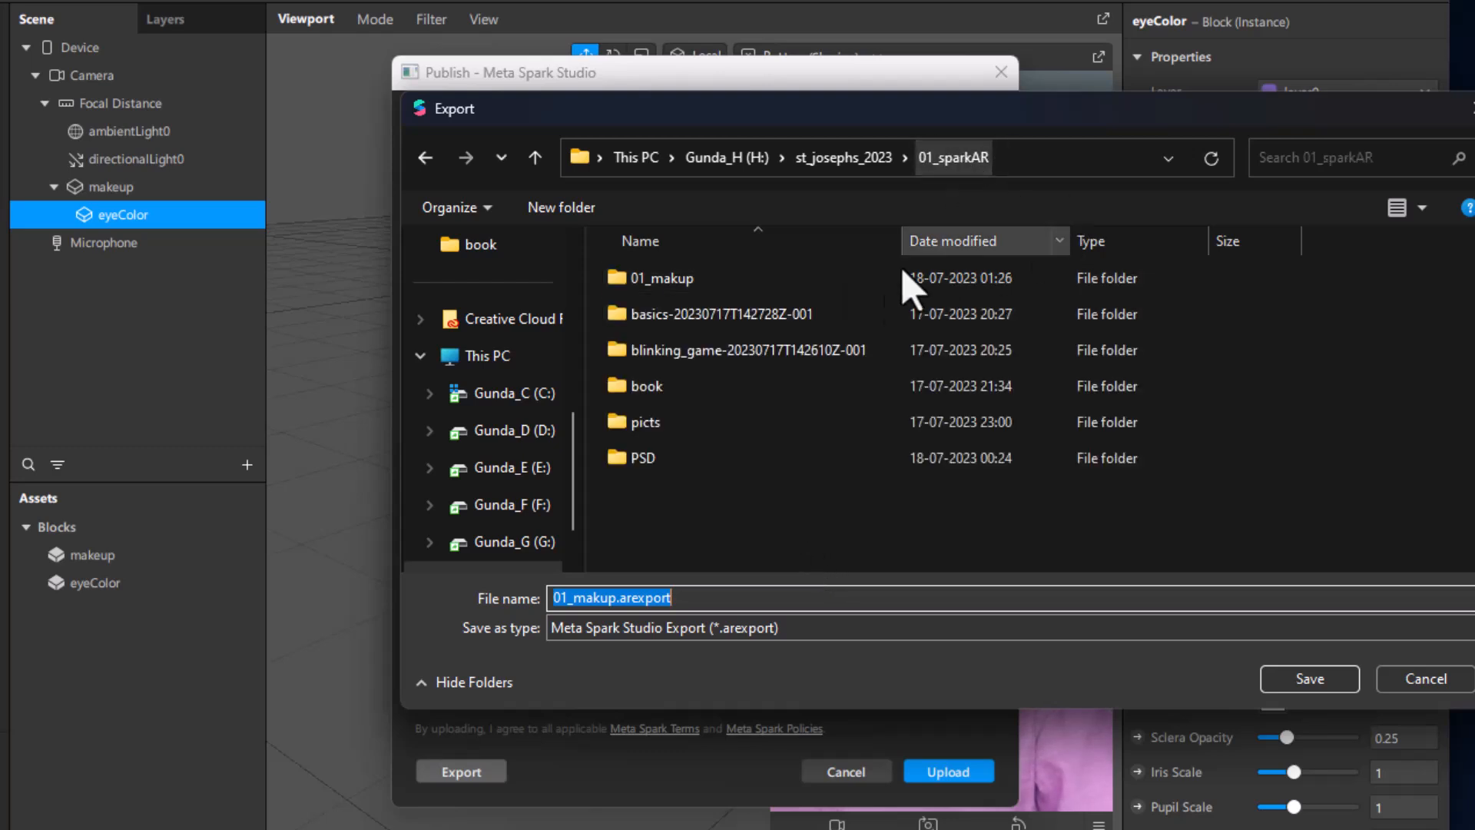
pyautogui.doubleClick(691, 279)
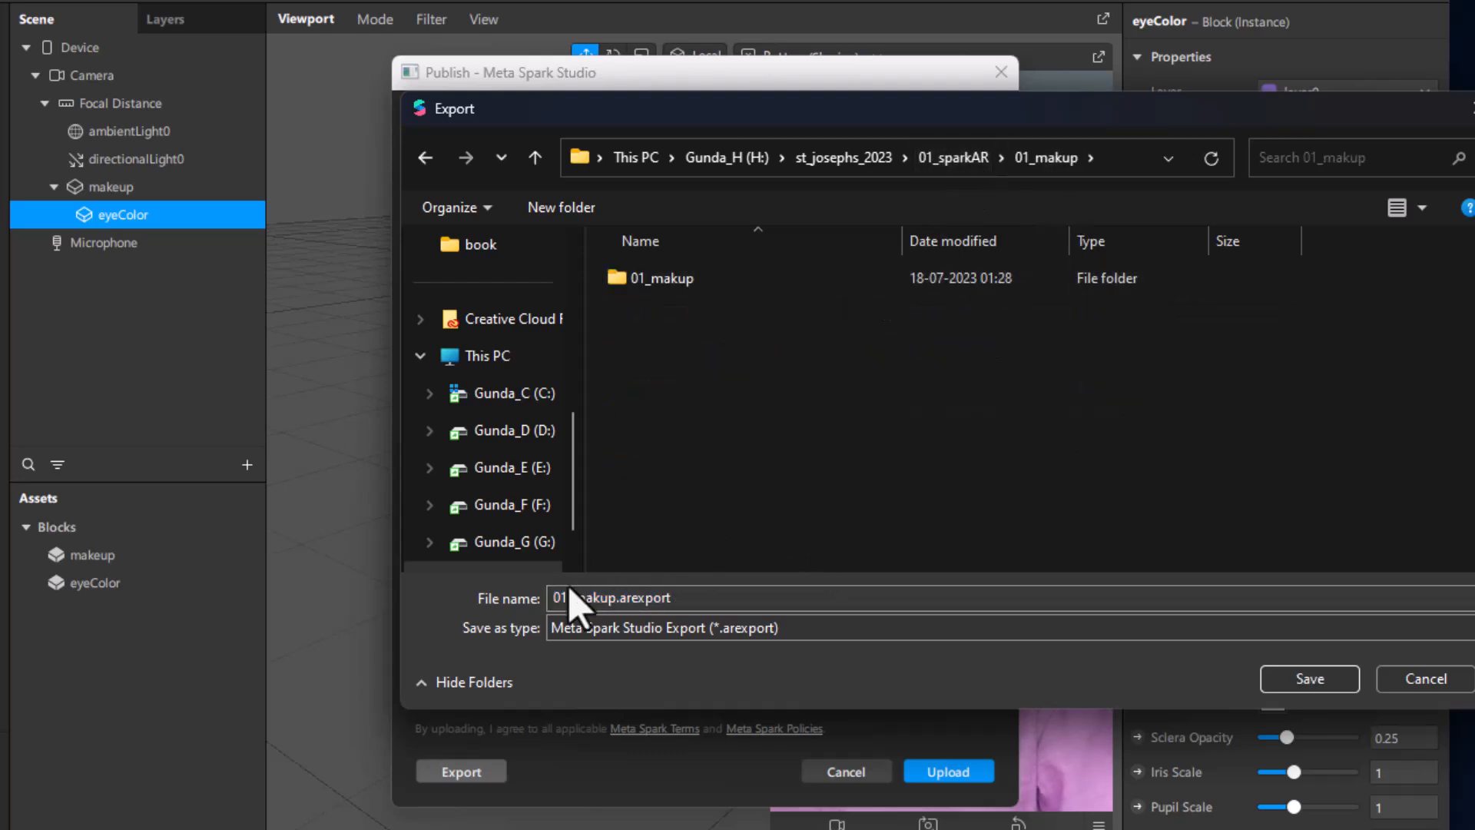
pyautogui.click(1309, 679)
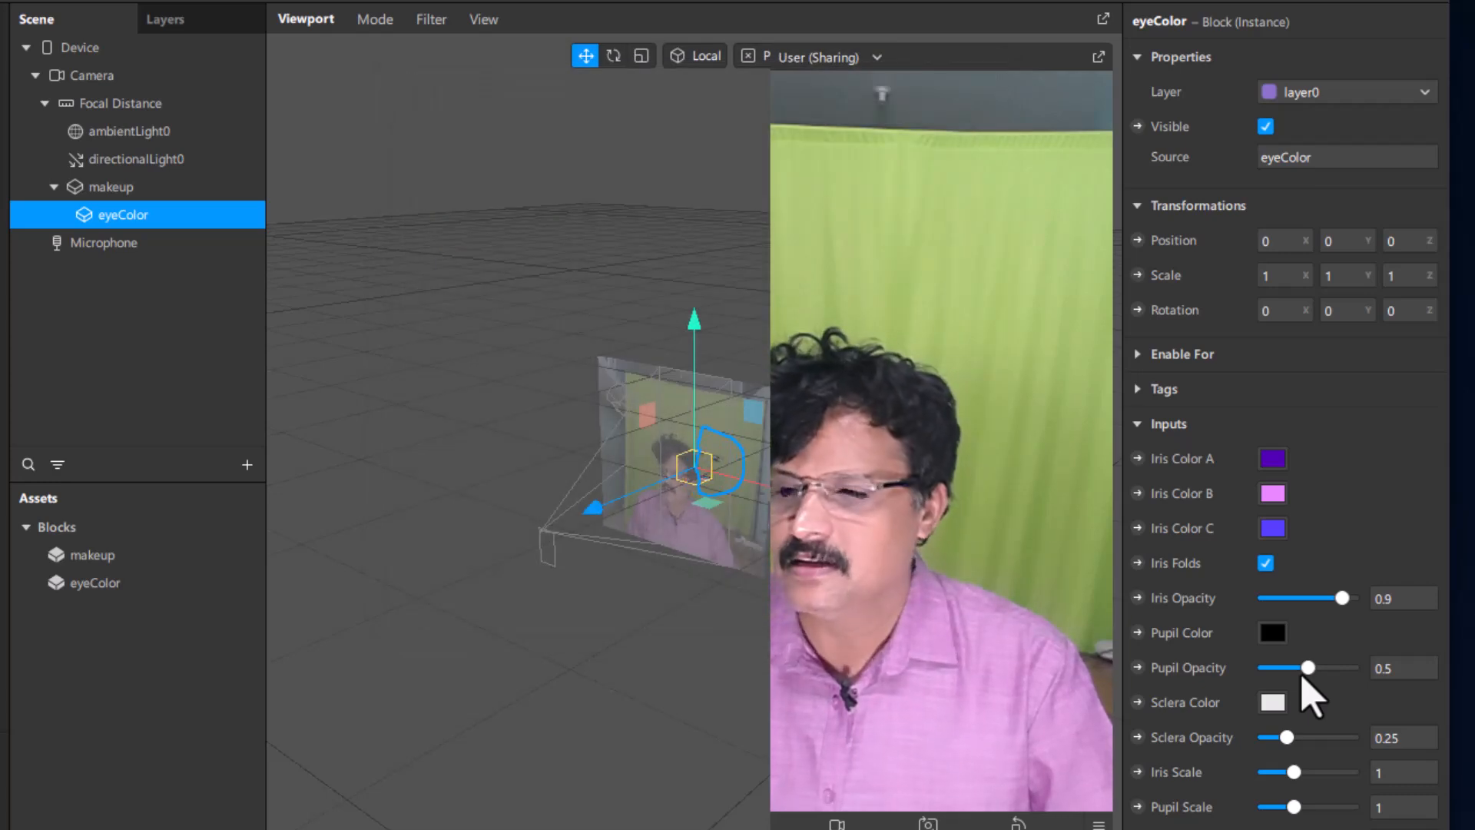